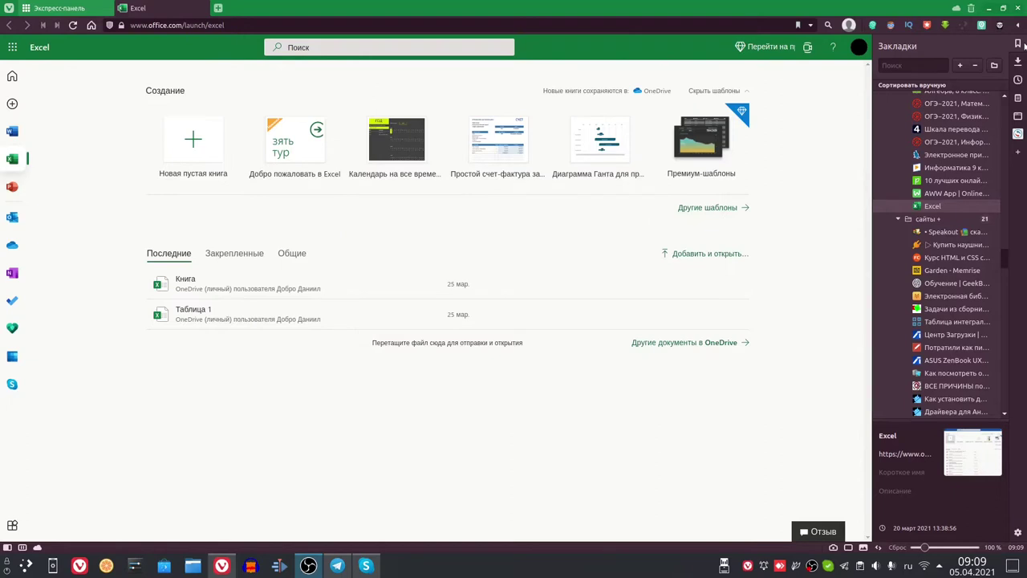
- Hide the browser bookmarks panel and open the recent workbook Книга
click(1022, 45)
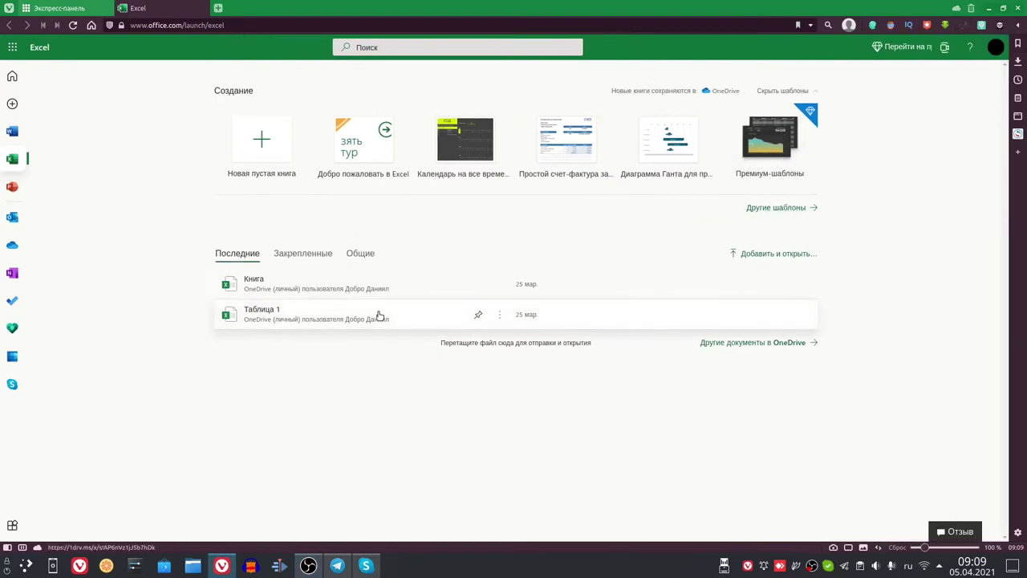
click(408, 297)
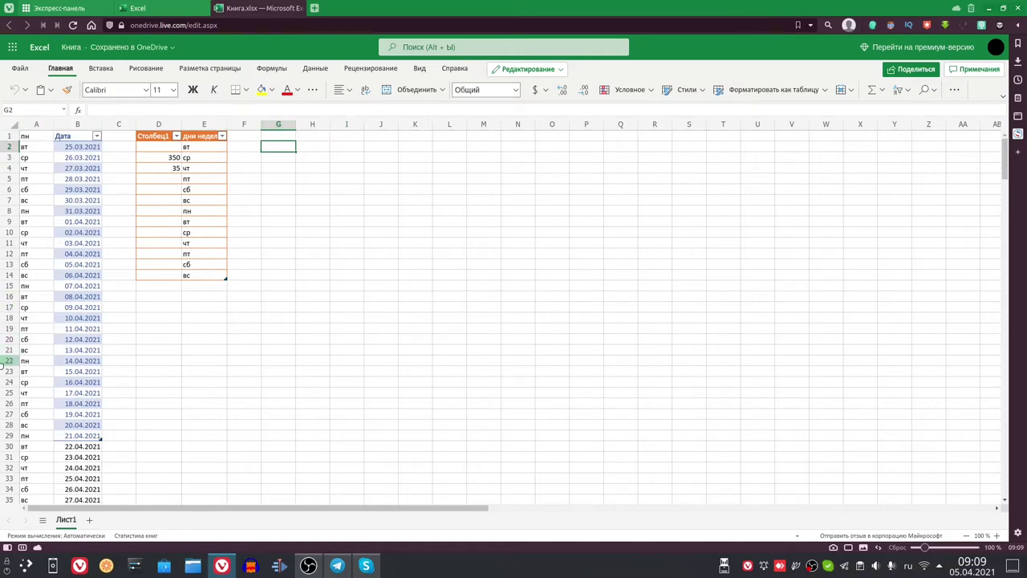
scroll(112, 277, down, 5)
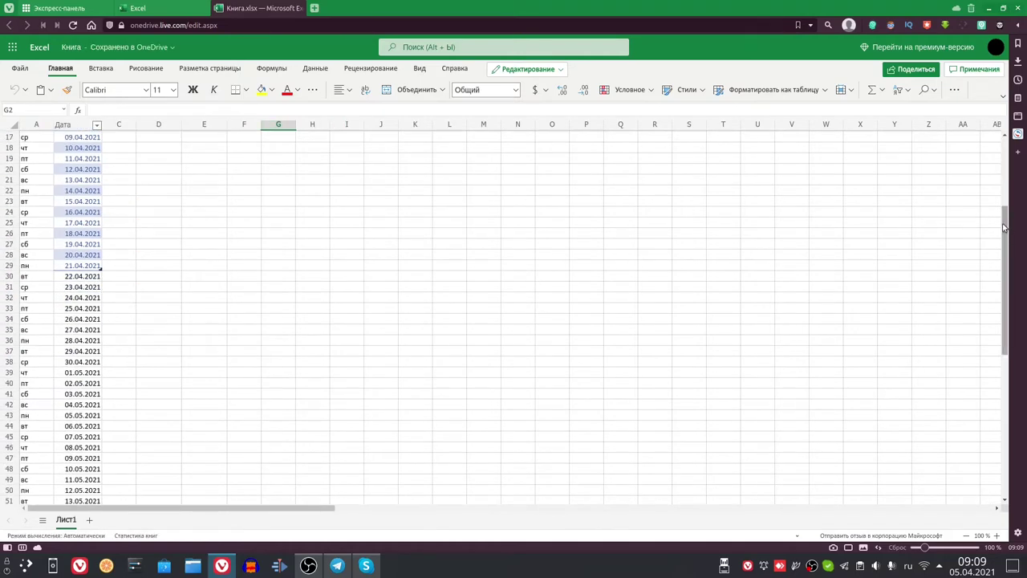
drag(1004, 231, 992, 504)
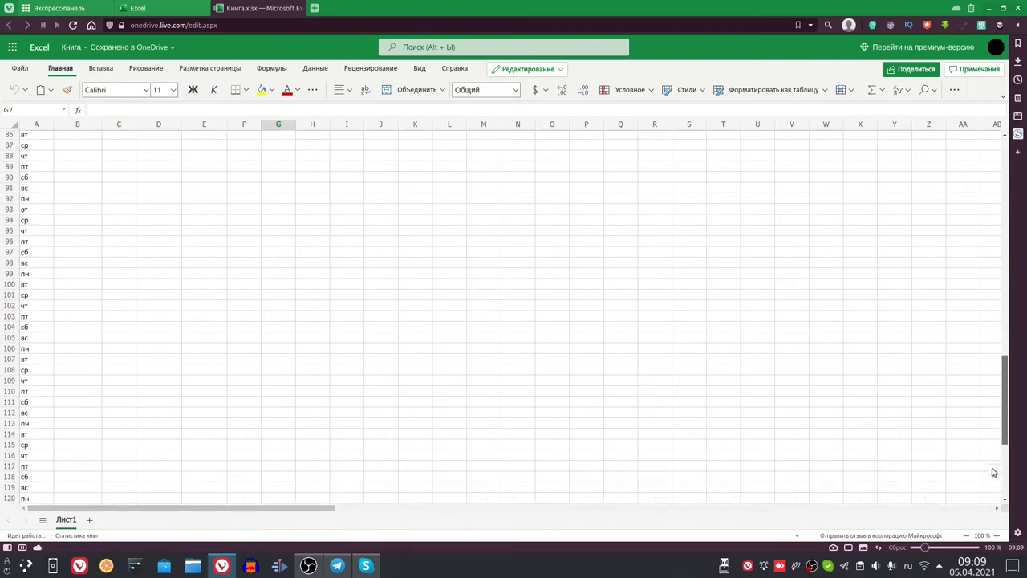
drag(992, 504, 1003, 160)
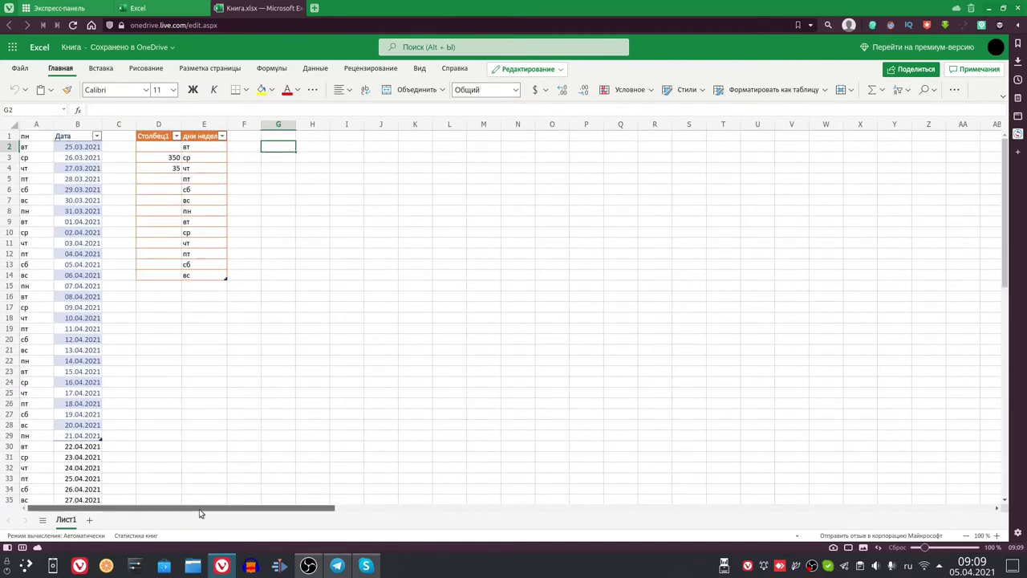
mouse_move(200, 507)
mouse_down()
mouse_move(630, 507)
mouse_move(201, 507)
mouse_up()
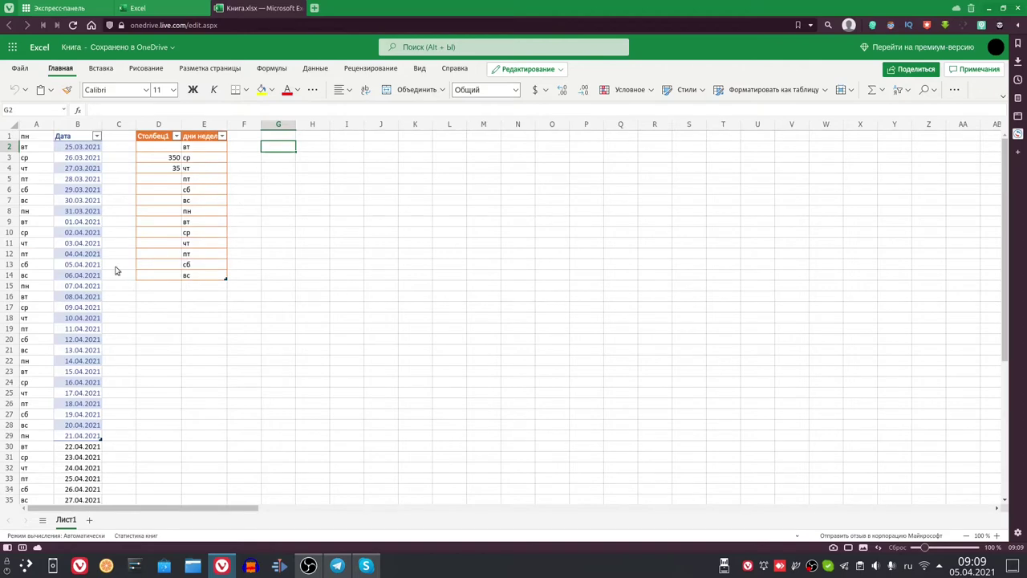
- Enter пн in cell E15 just below the day-of-week table
click(207, 277)
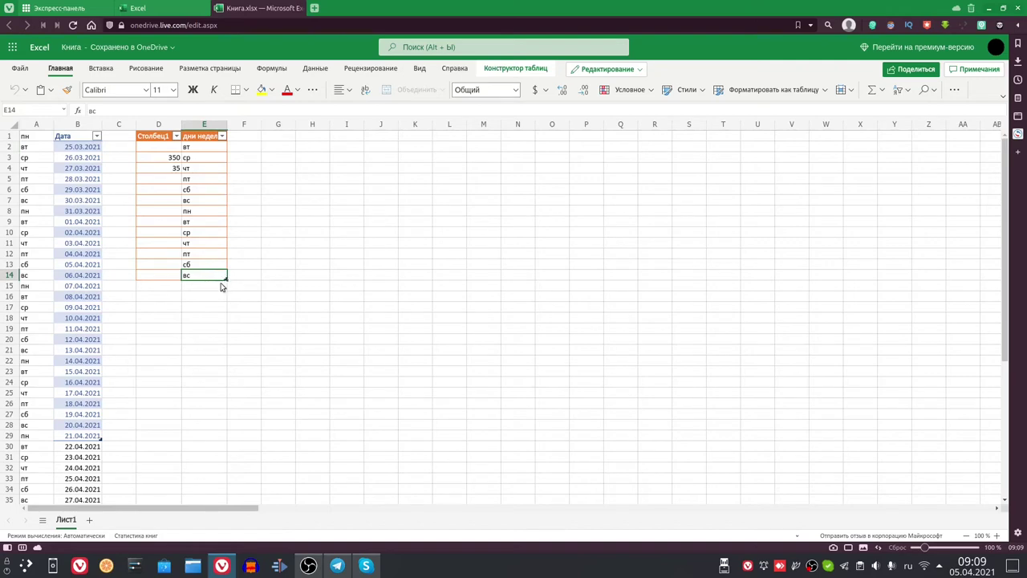
click(226, 282)
click(218, 275)
click(205, 309)
click(210, 294)
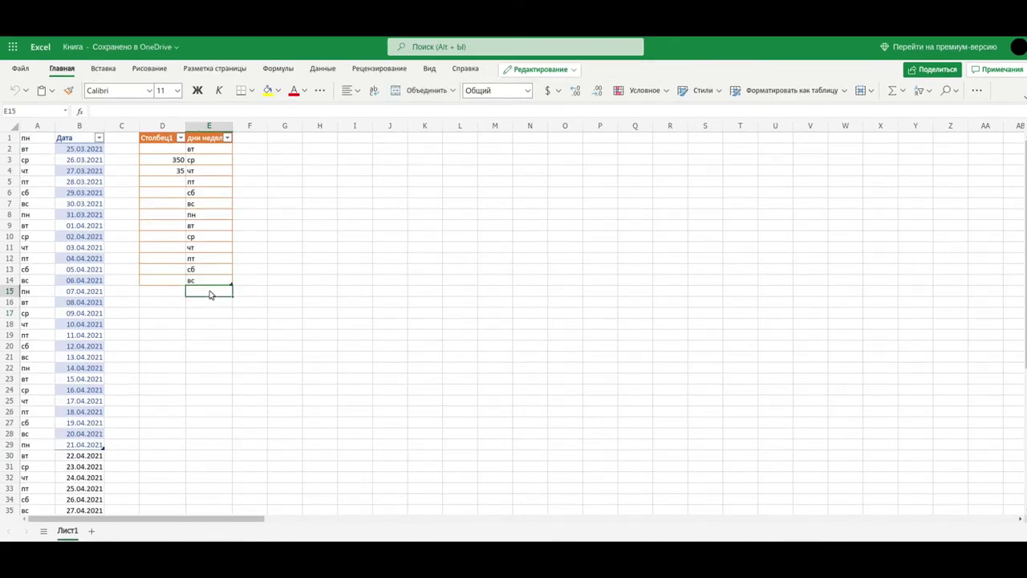
text(пн)
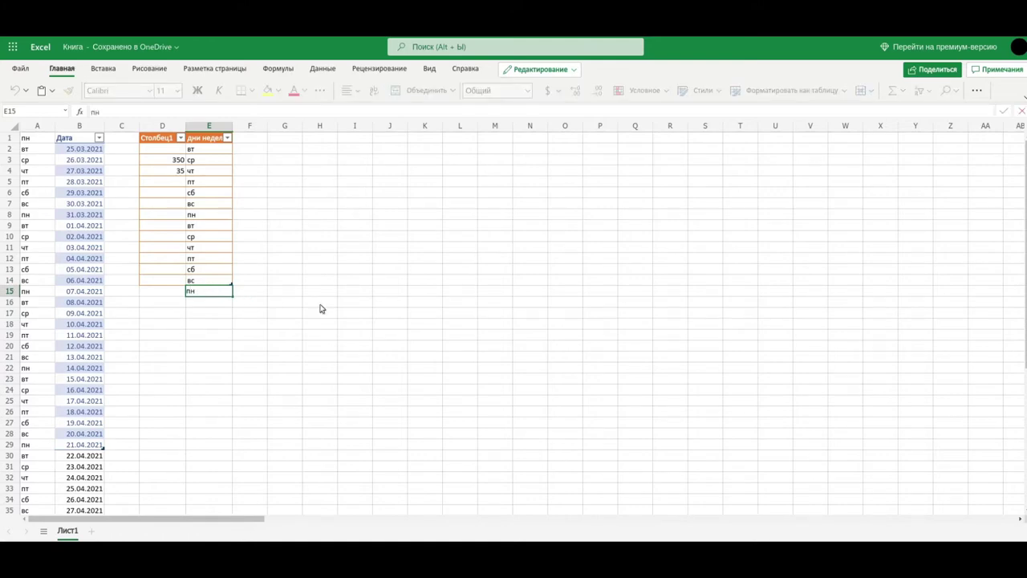
key(Return)
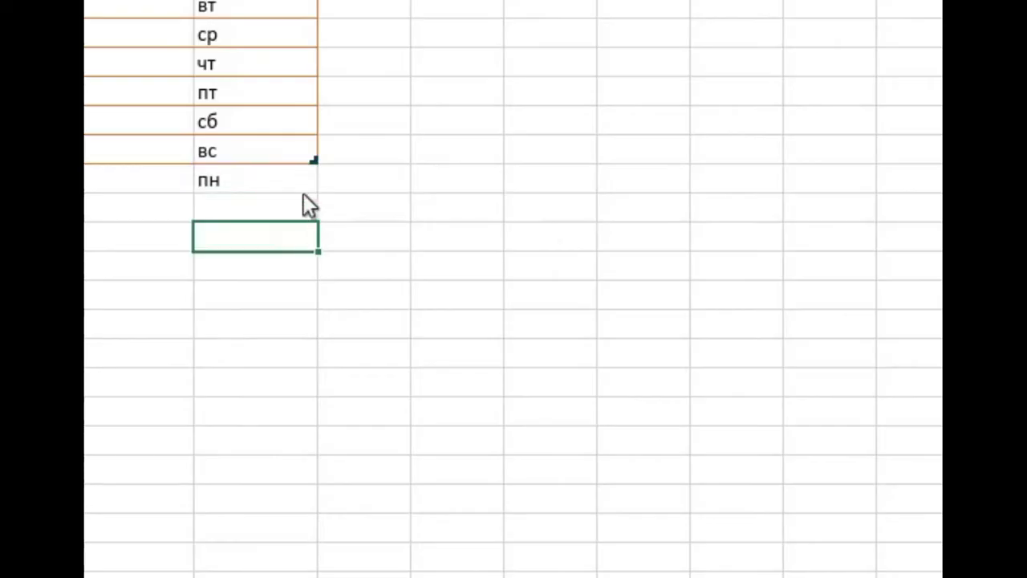
- Auto-fill the weekdays вт through вс repeatedly down to row 28
click(228, 294)
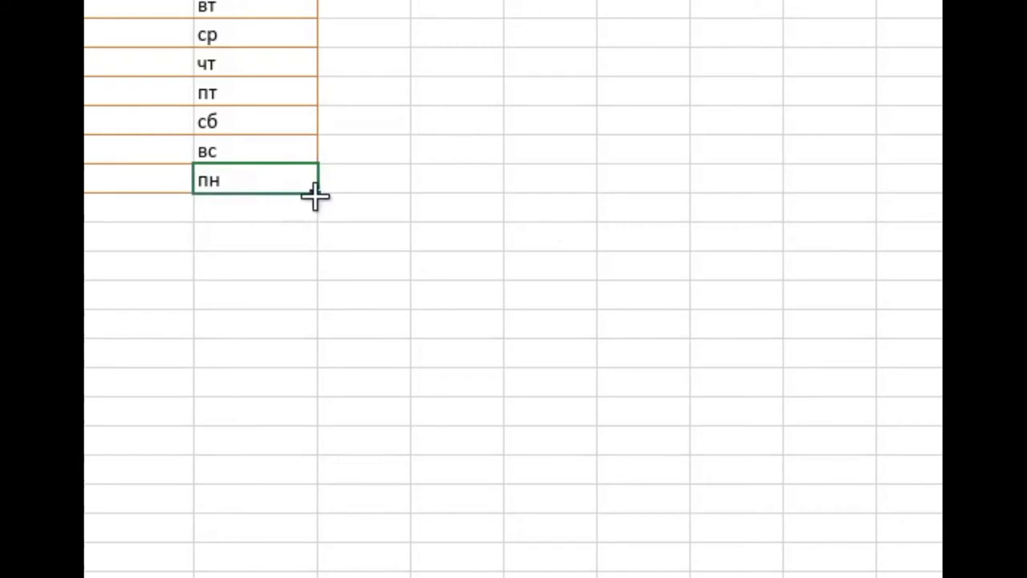
drag(316, 192, 319, 363)
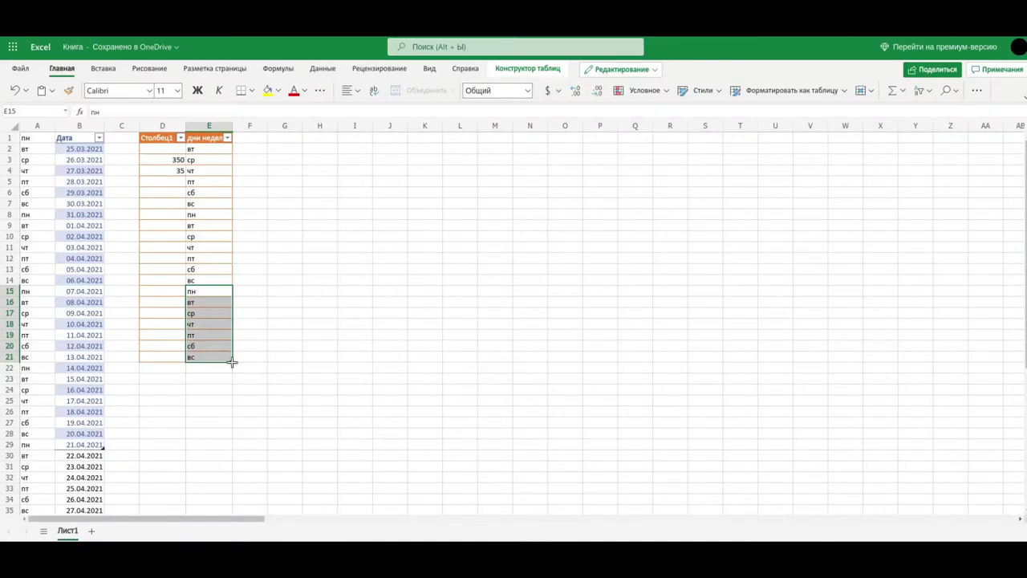
drag(232, 361, 230, 436)
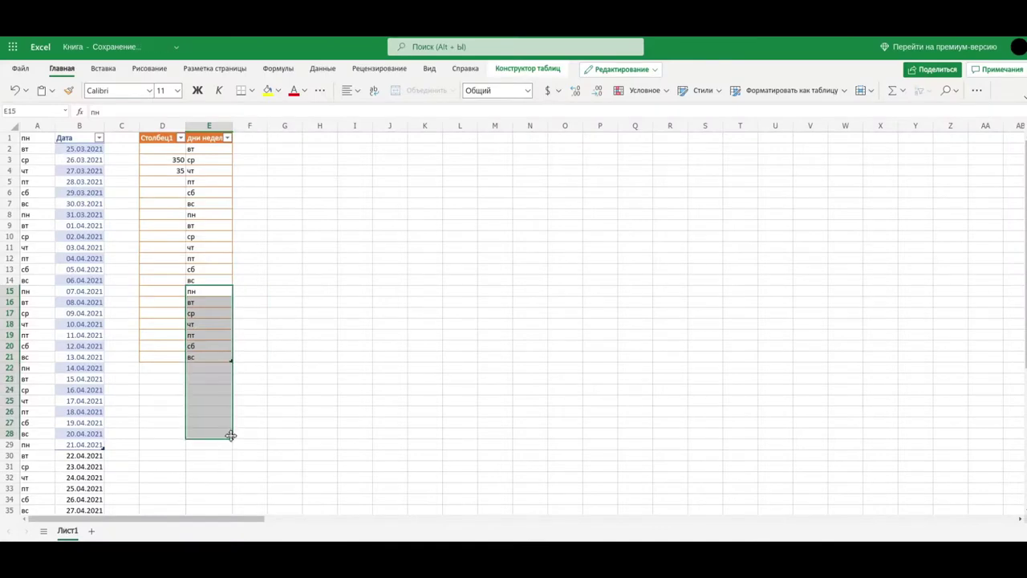
click(311, 359)
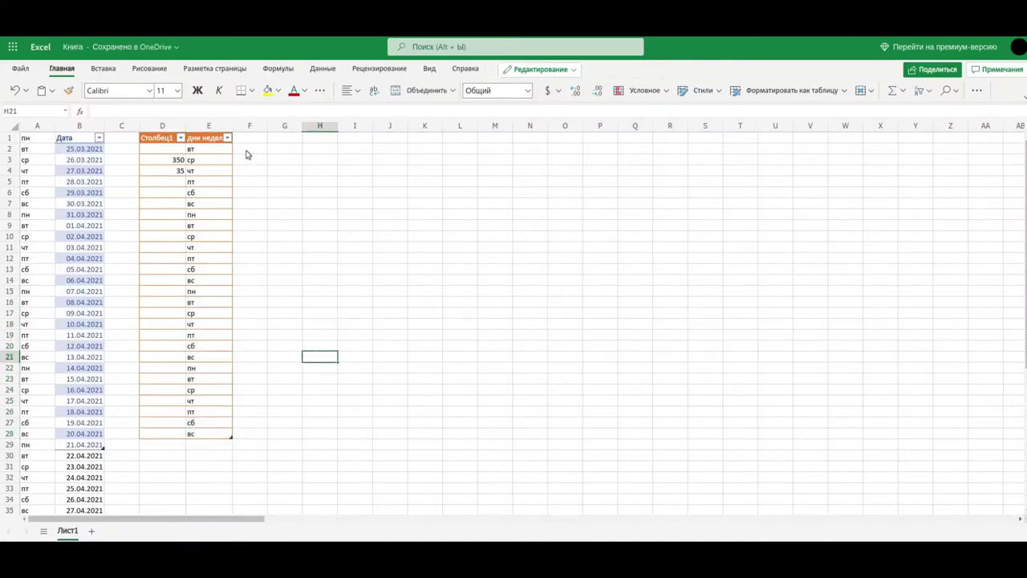
- Extend the dates from 23.05.2021 in B61 down to row 74
scroll(90, 287, down, 5)
scroll(91, 287, down, 15)
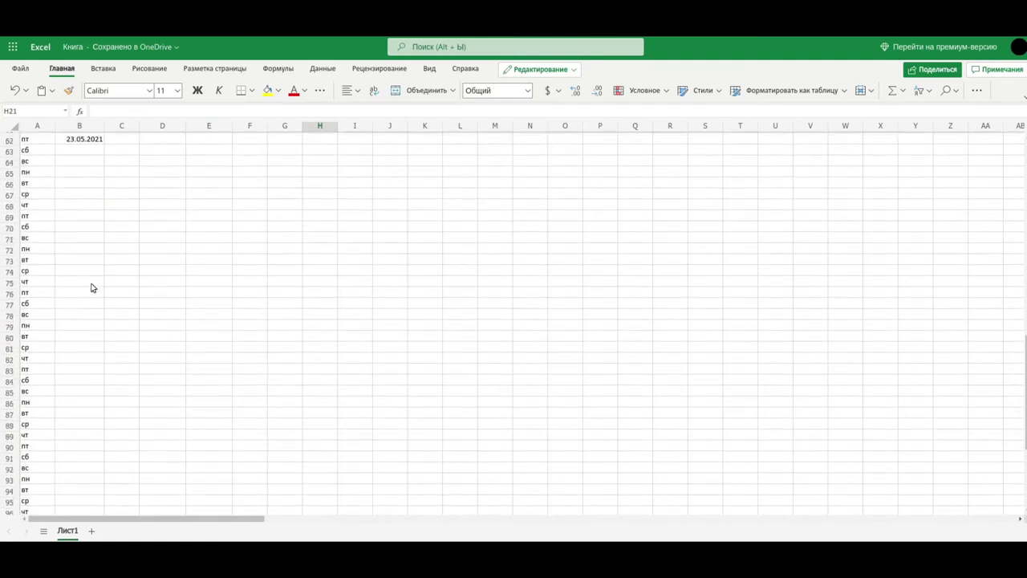
scroll(91, 287, up, 3)
scroll(91, 281, up, 1)
click(90, 275)
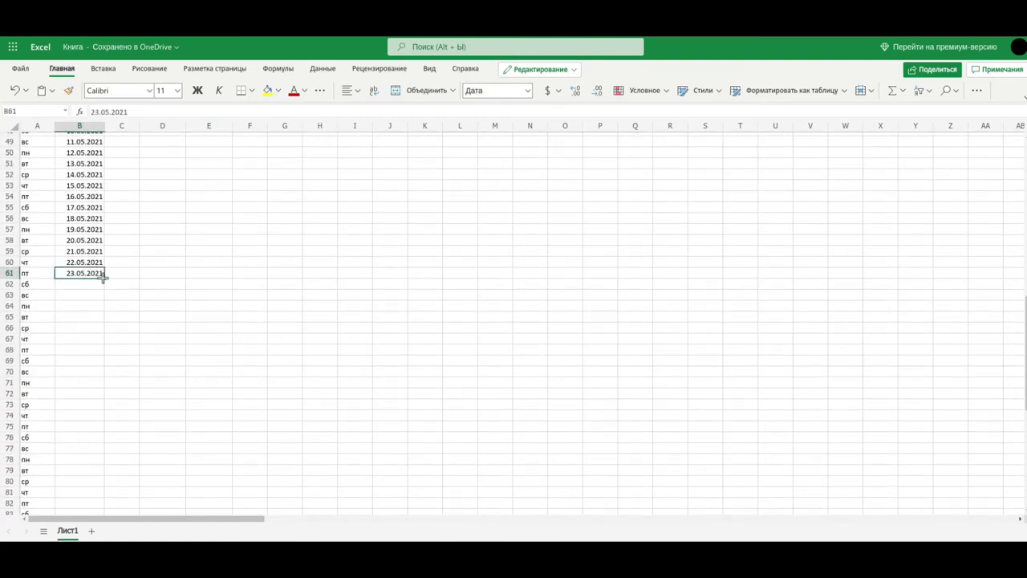
drag(104, 279, 104, 412)
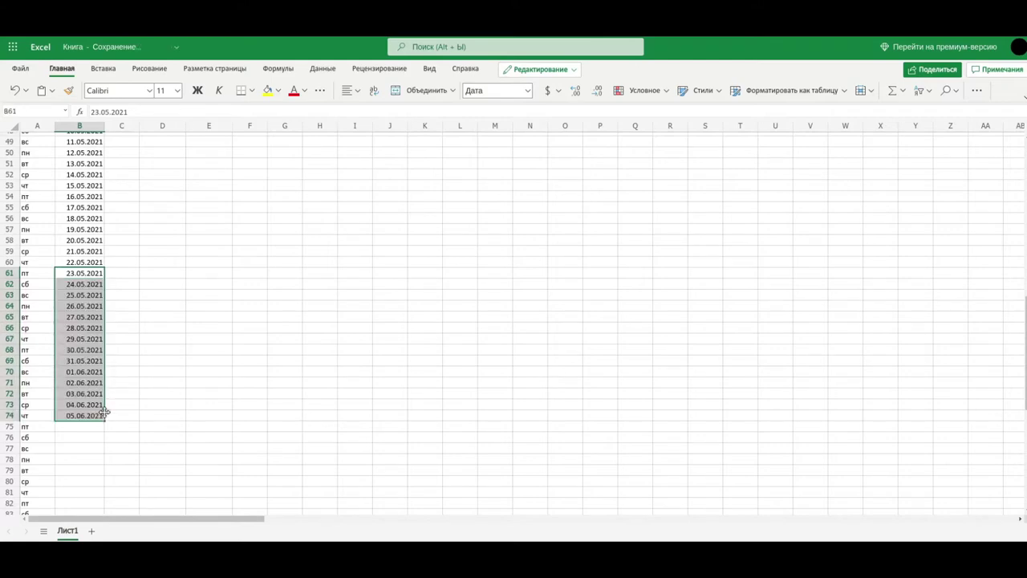
scroll(260, 257, up, 15)
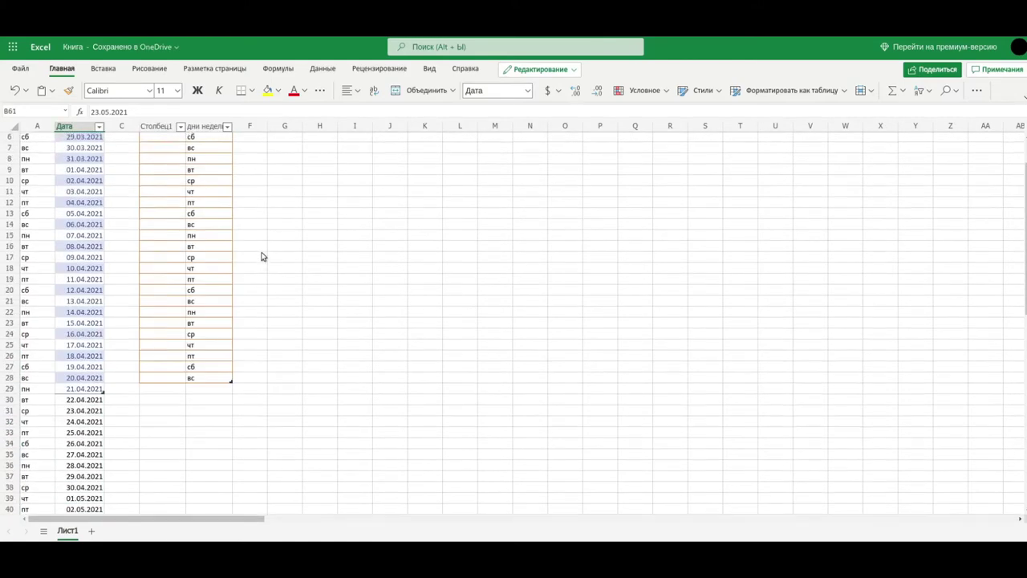
click(327, 160)
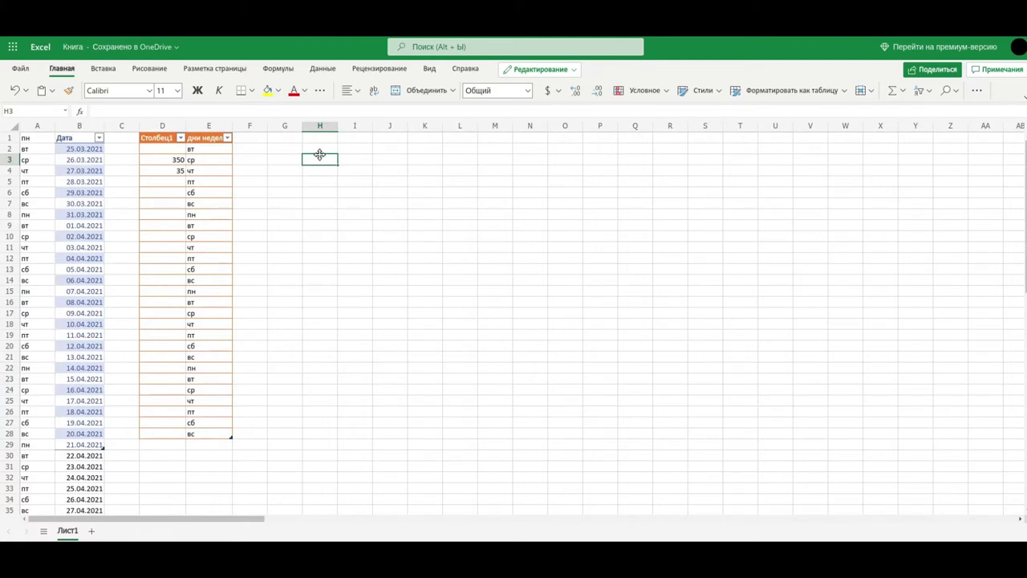
- Enter 2 in H3 and copy it down through H11
text(2)
click(353, 183)
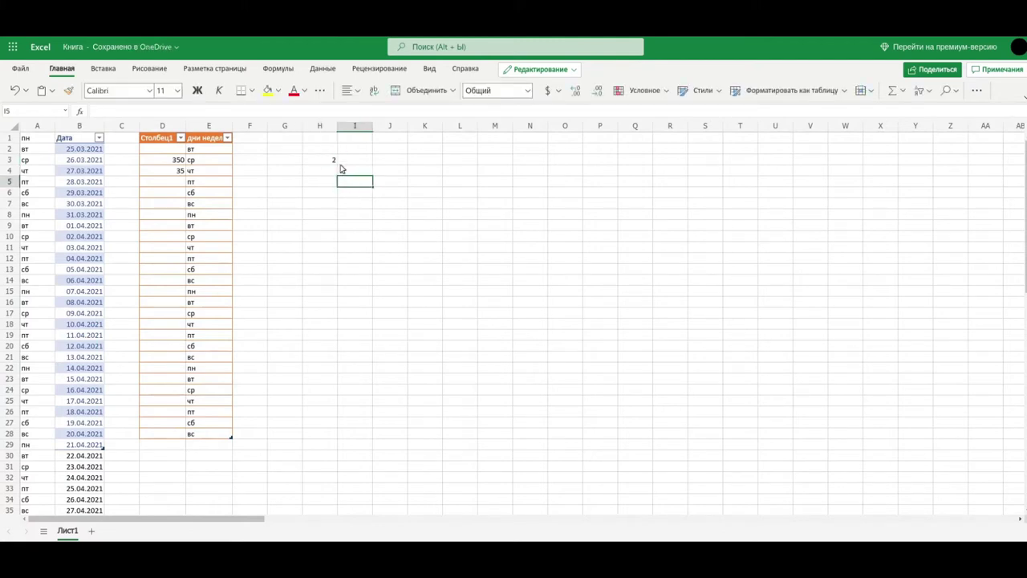
click(330, 163)
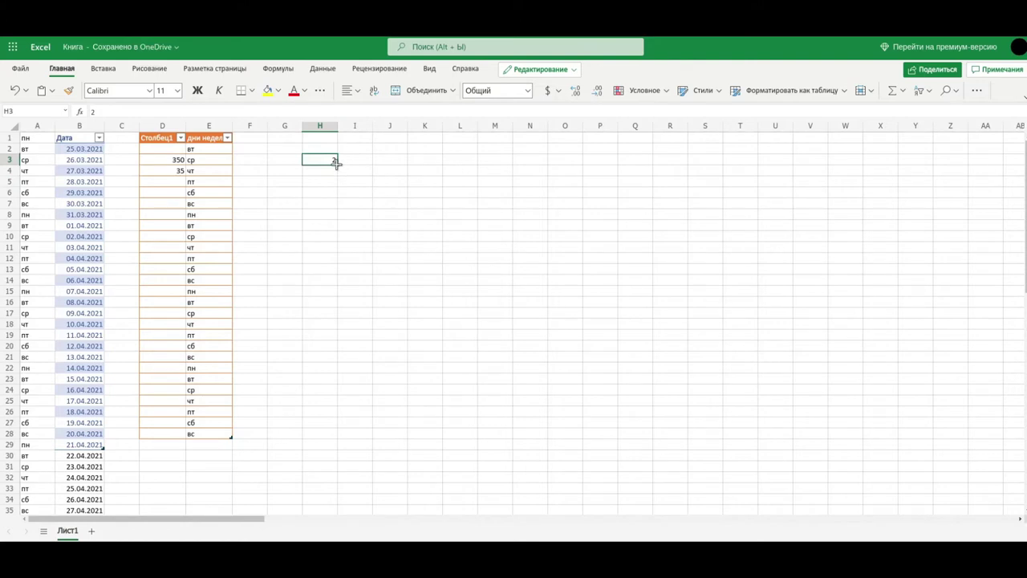
drag(337, 163, 337, 246)
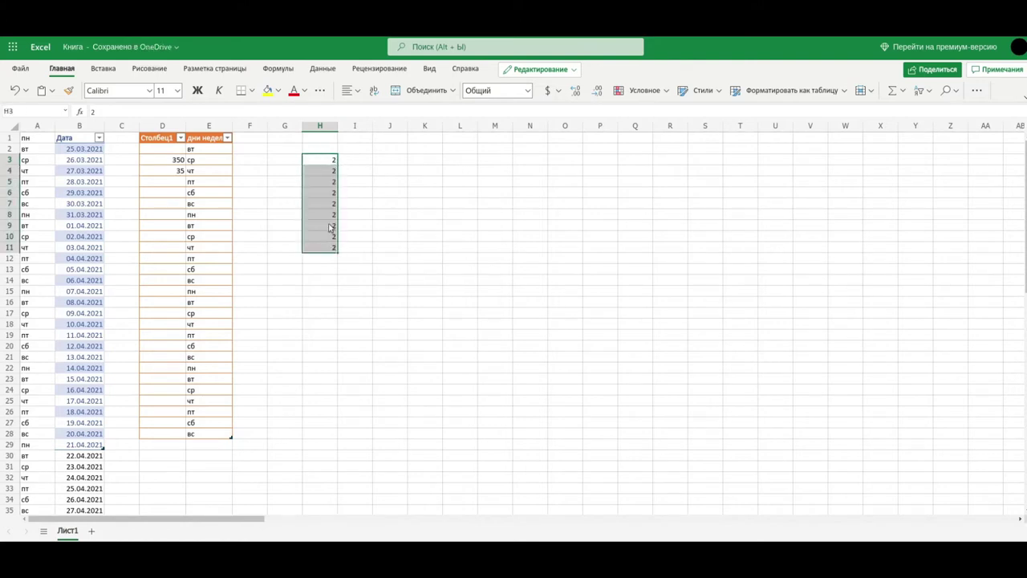
click(366, 244)
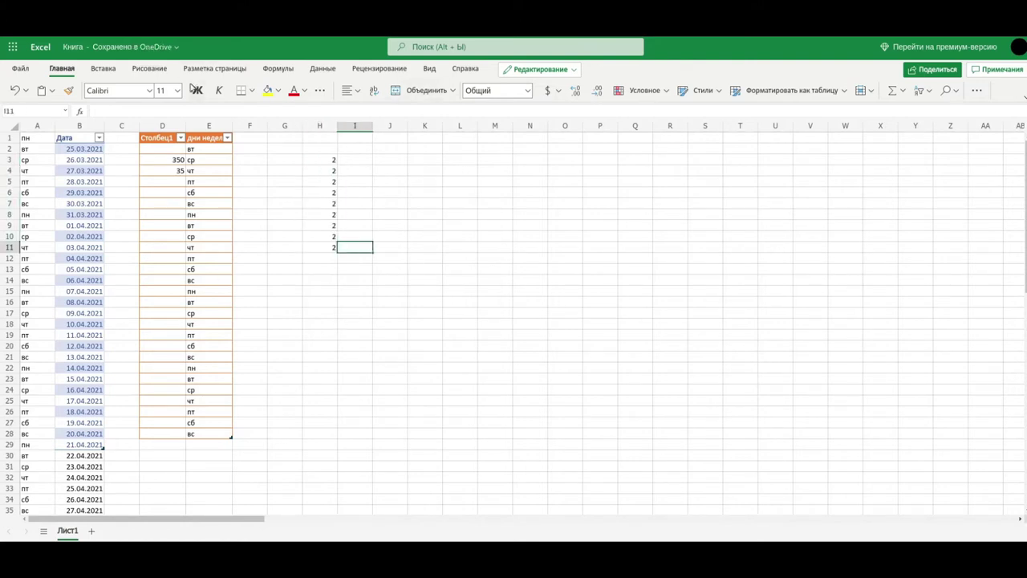
click(358, 164)
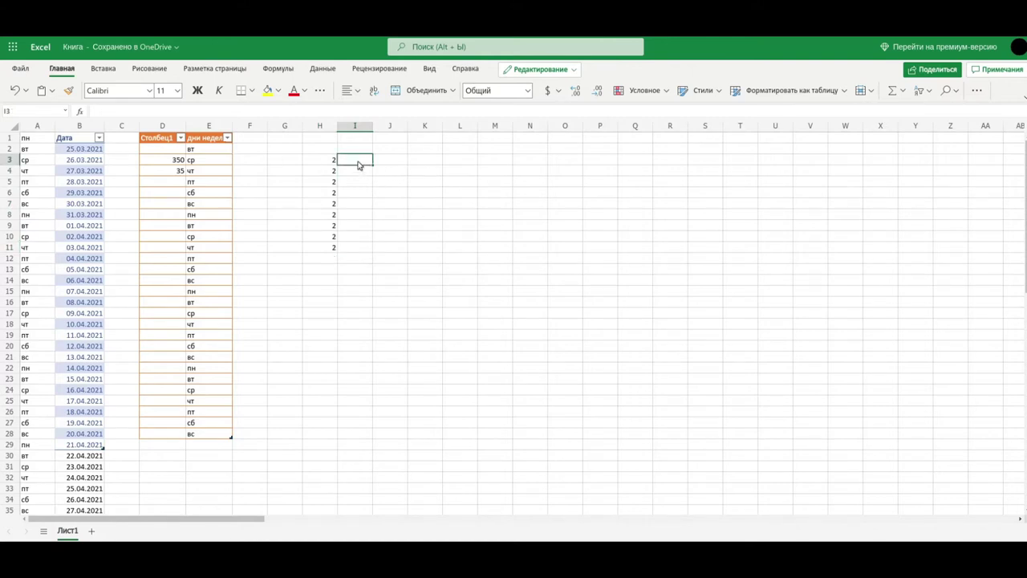
- Turn the 2*5 entry in I3 into the formula =2*5 showing 10
text(2*5)
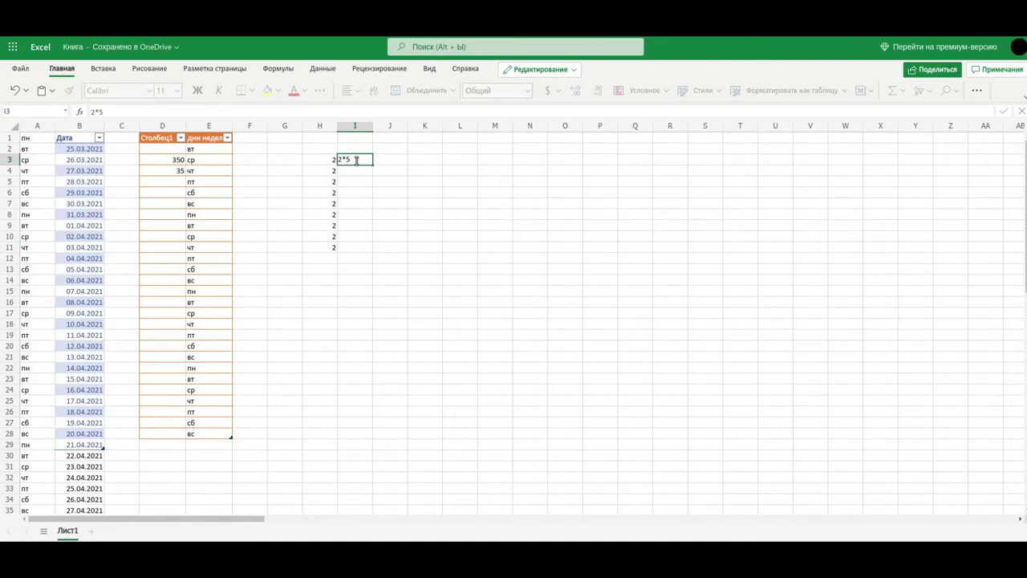
key(Return)
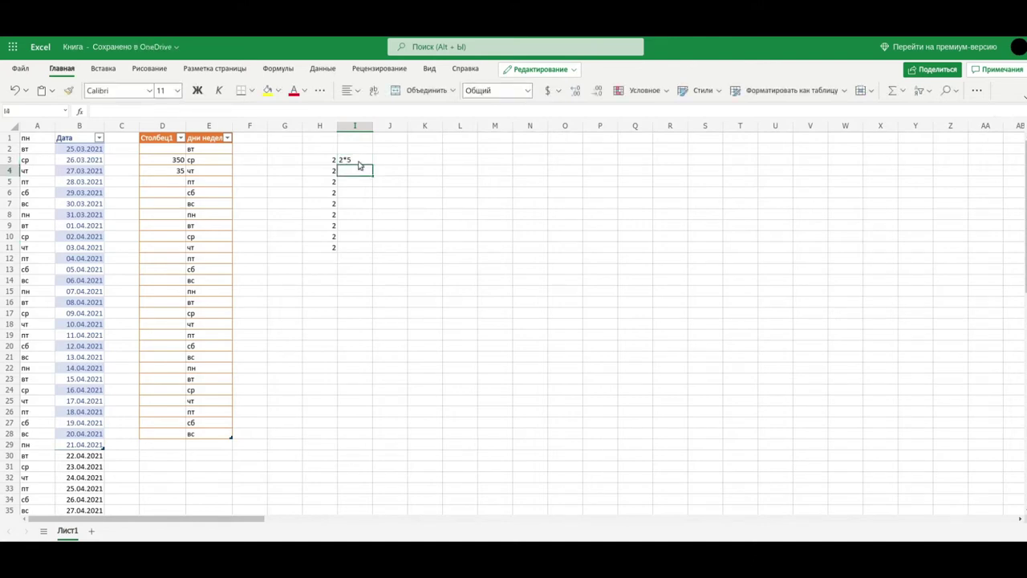
click(349, 164)
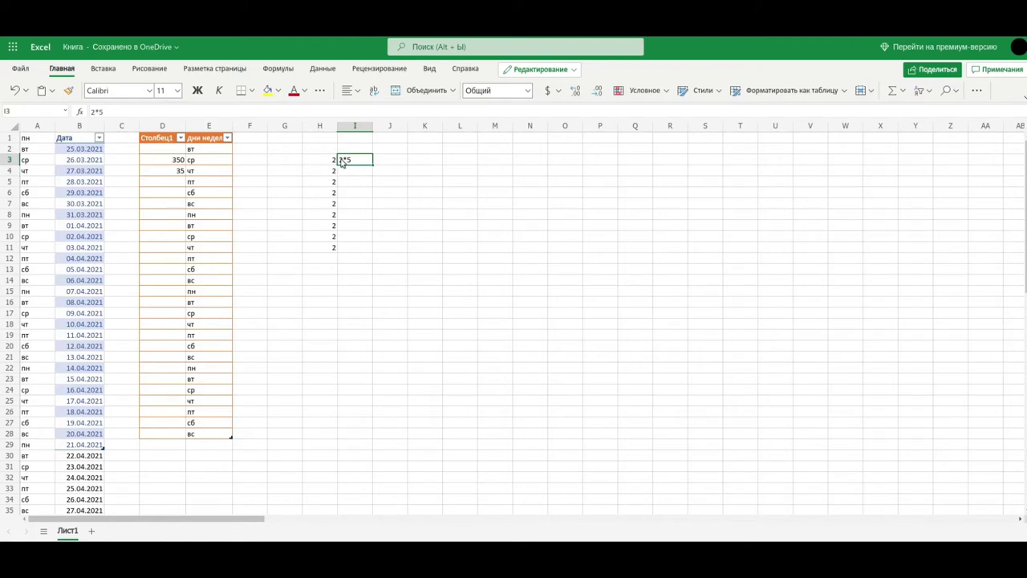
double_click(341, 161)
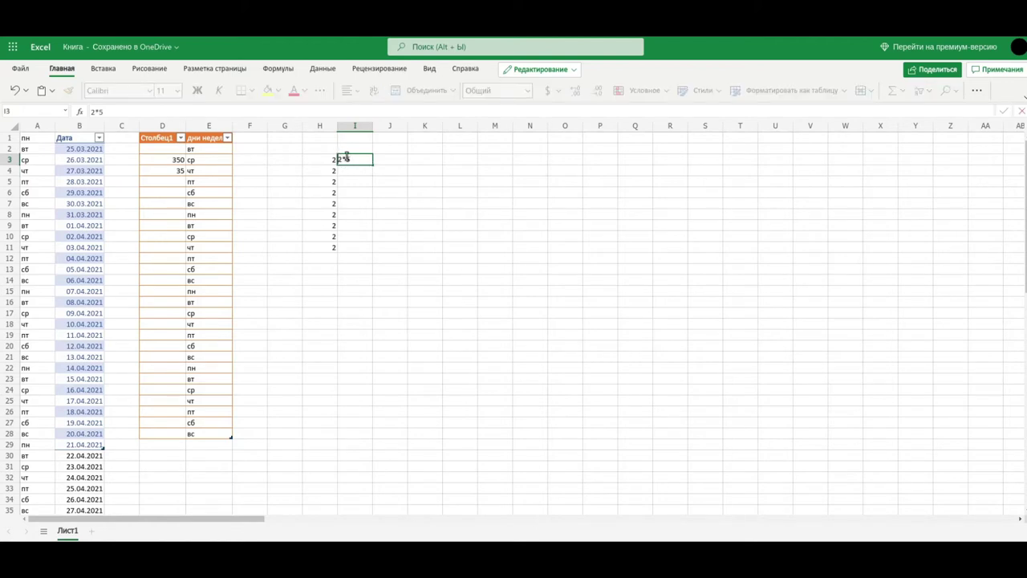
text(=)
key(Return)
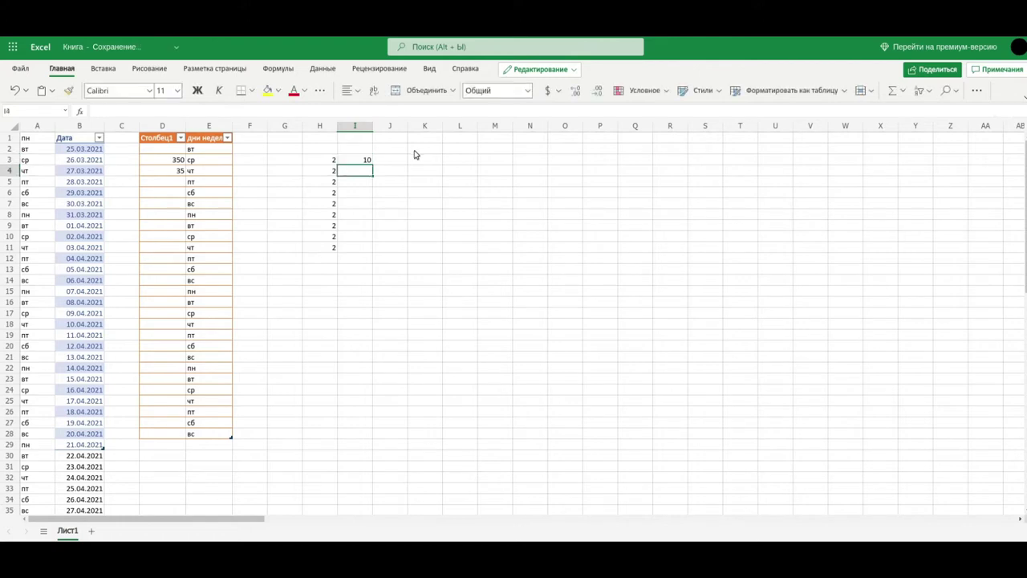
click(354, 162)
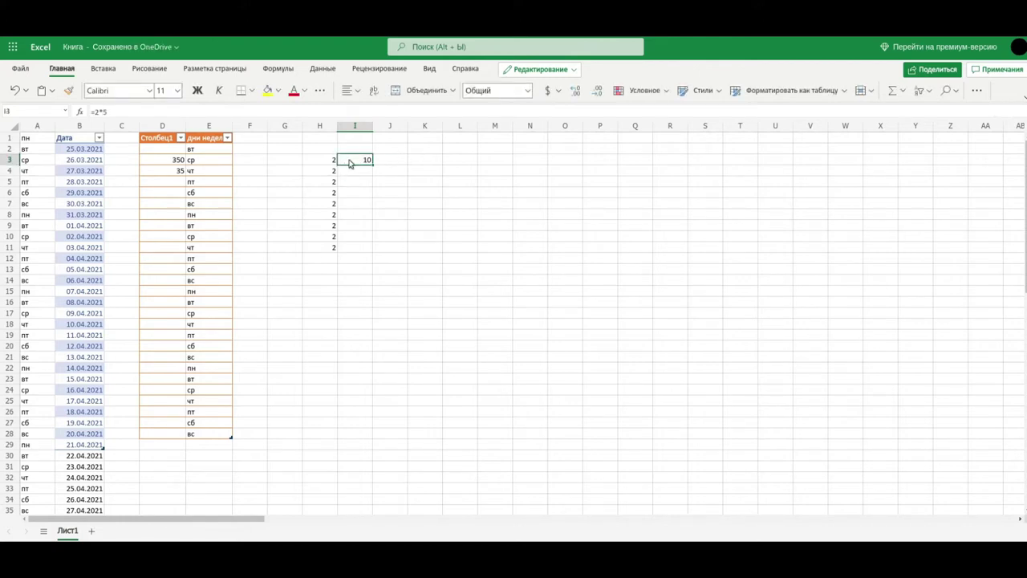
- Type a label in H2 and the value 2 in I2
click(325, 151)
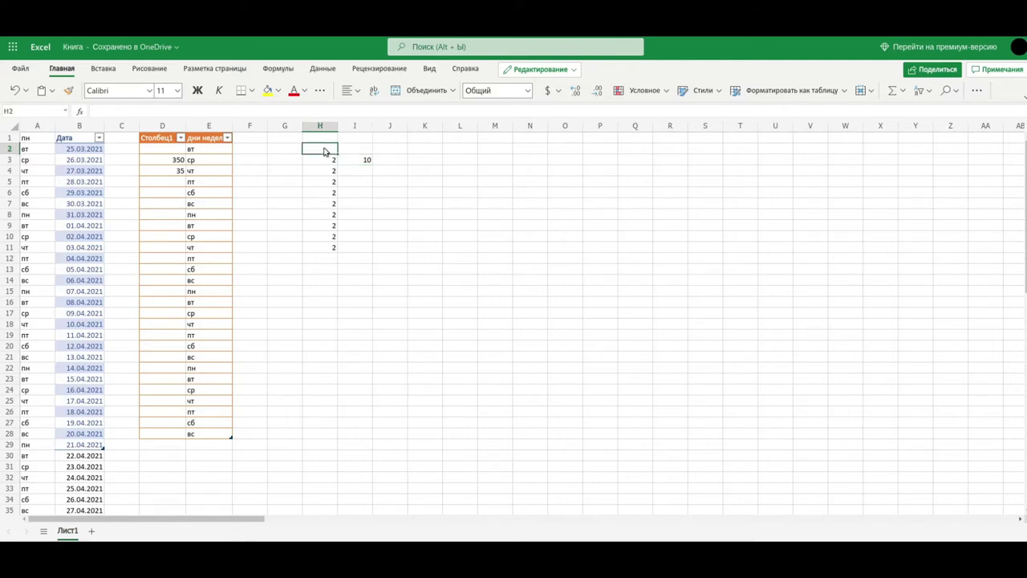
text(ф)
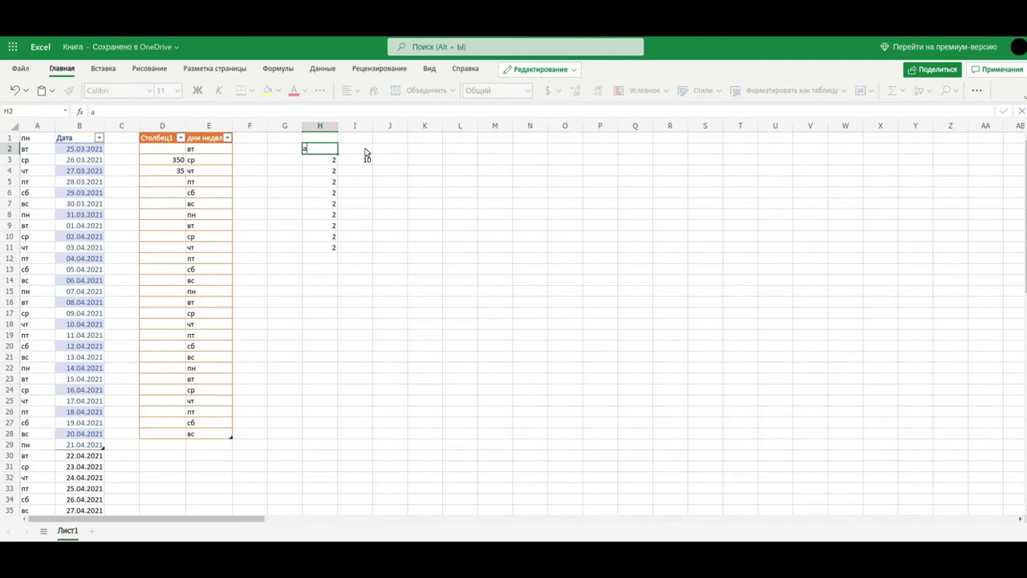
click(365, 152)
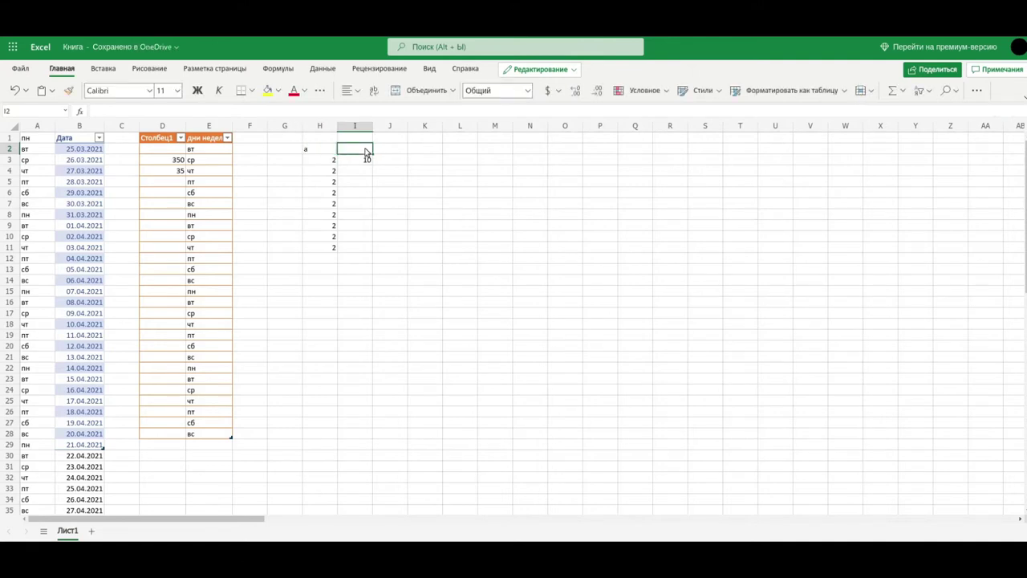
text(2)
click(363, 164)
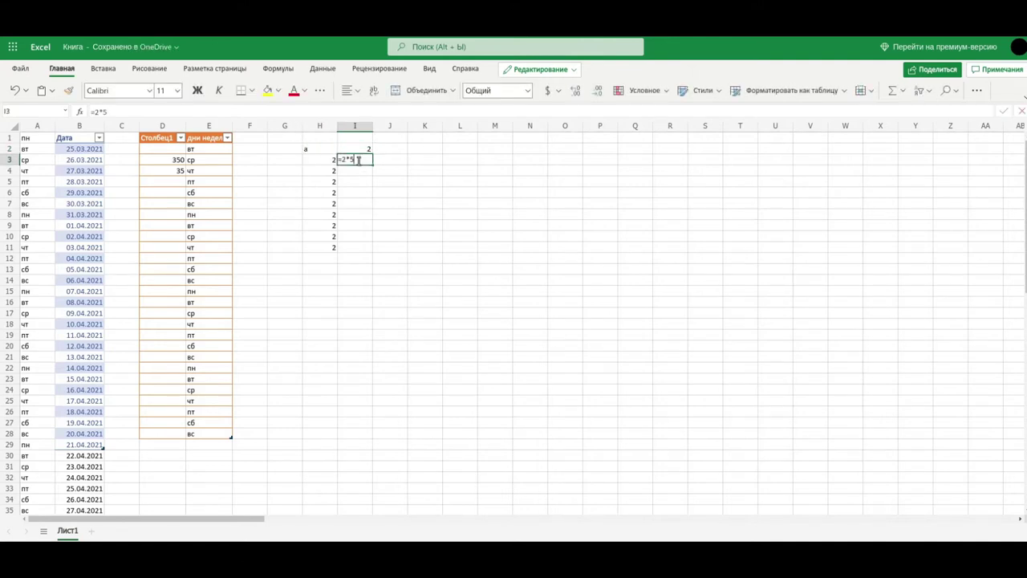
- Change I3's formula from =2*5 to =I2*5 by referencing I2
double_click(347, 159)
click(348, 159)
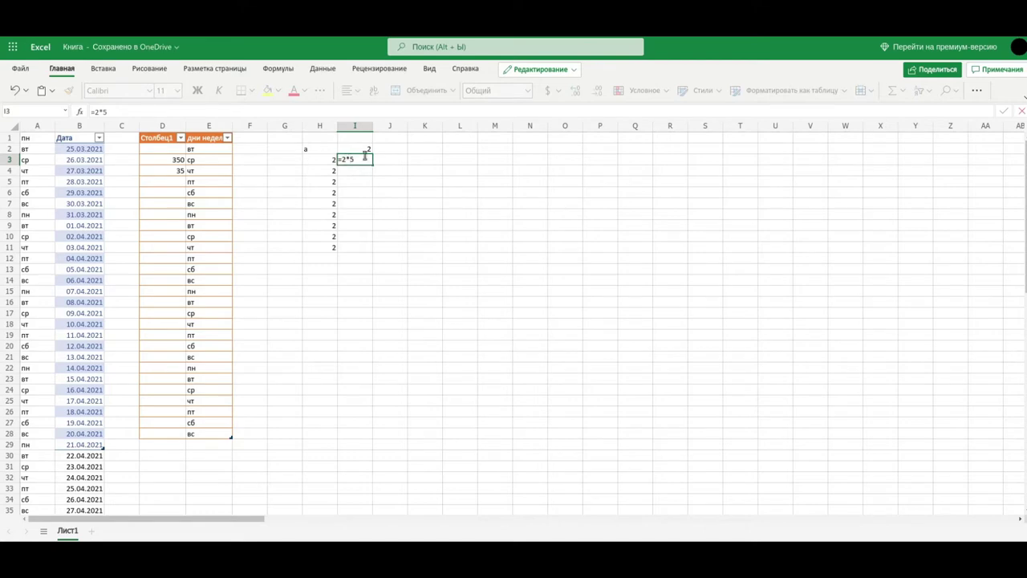
key(BackSpace)
click(360, 151)
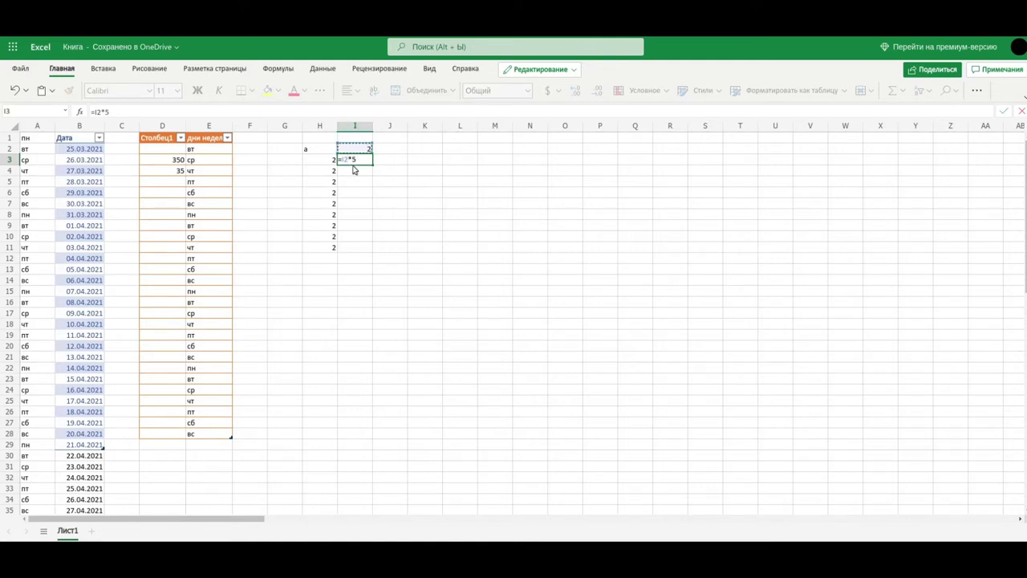
click(367, 203)
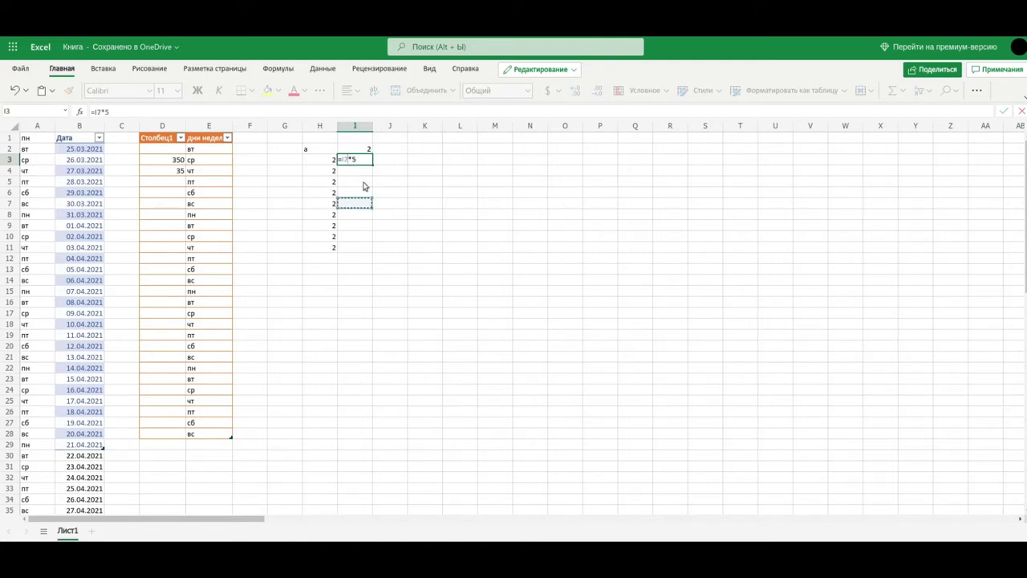
click(356, 150)
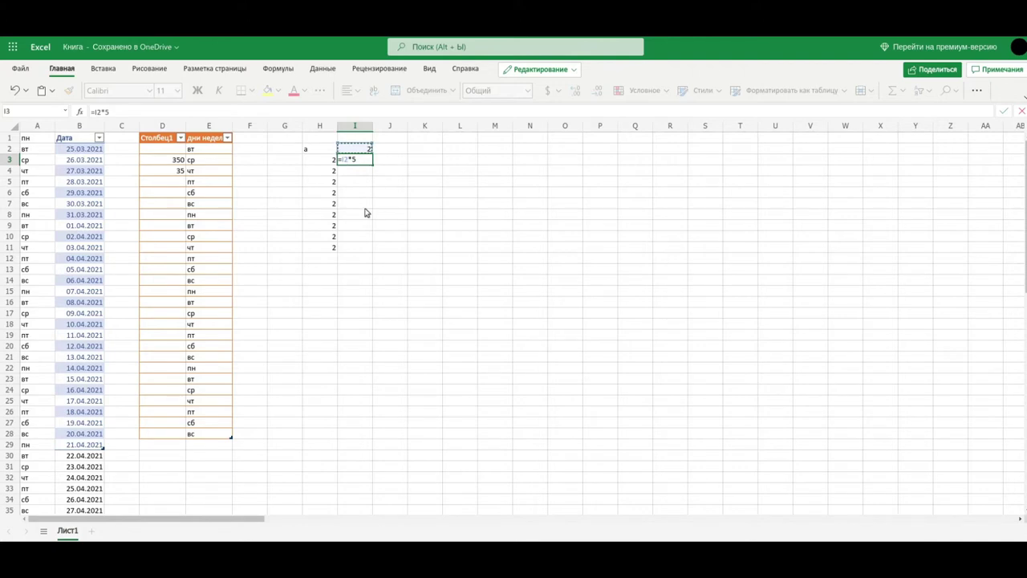
key(Return)
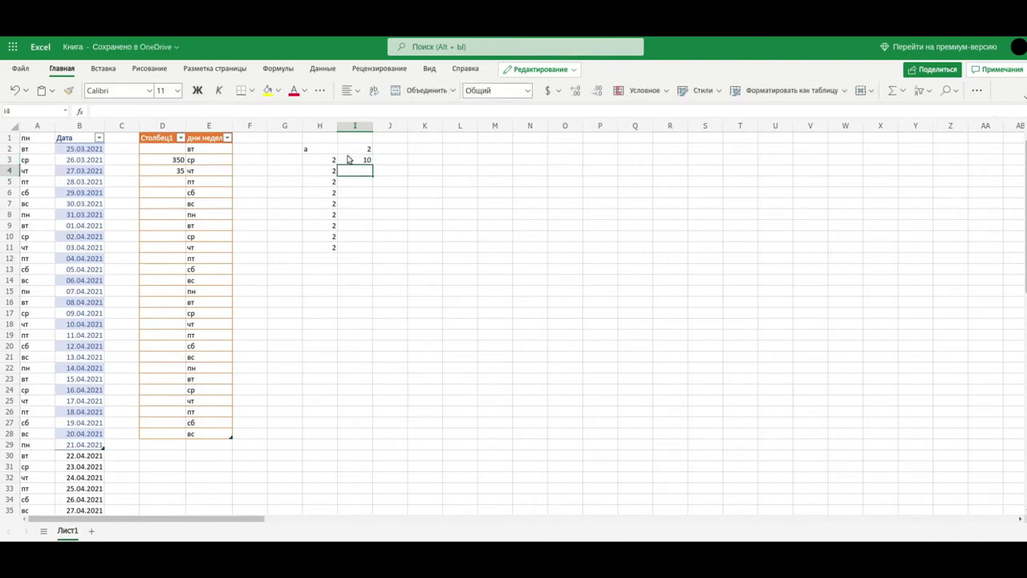
click(345, 160)
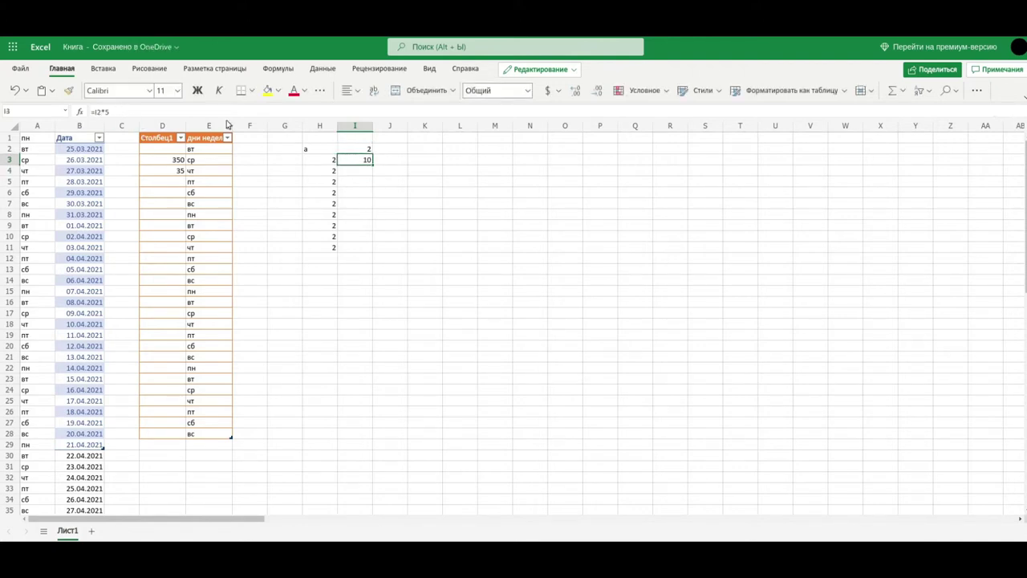
- Change I2 to 3 so I3 recalculates to 15
click(368, 145)
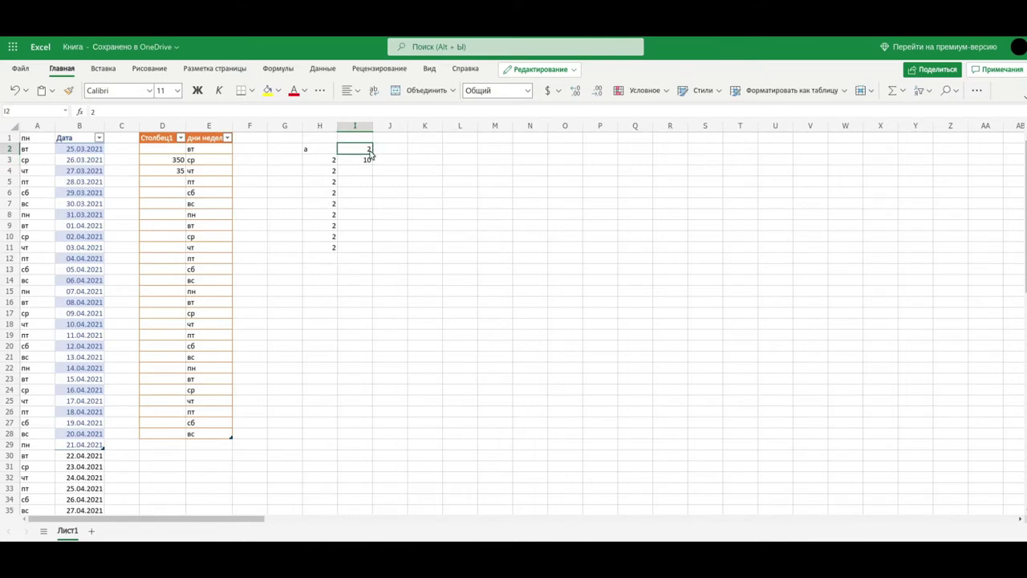
double_click(369, 148)
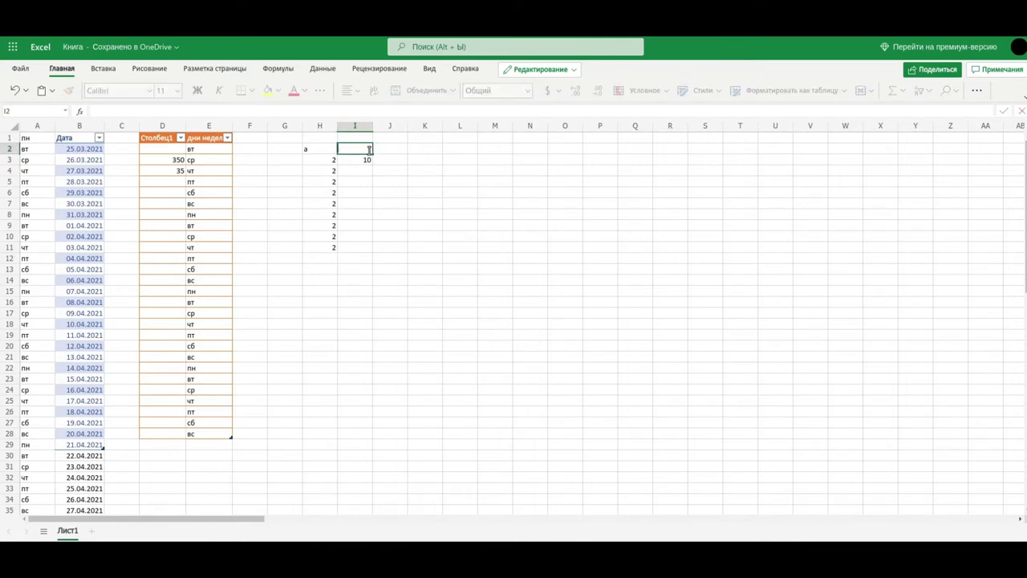
text(3)
key(Return)
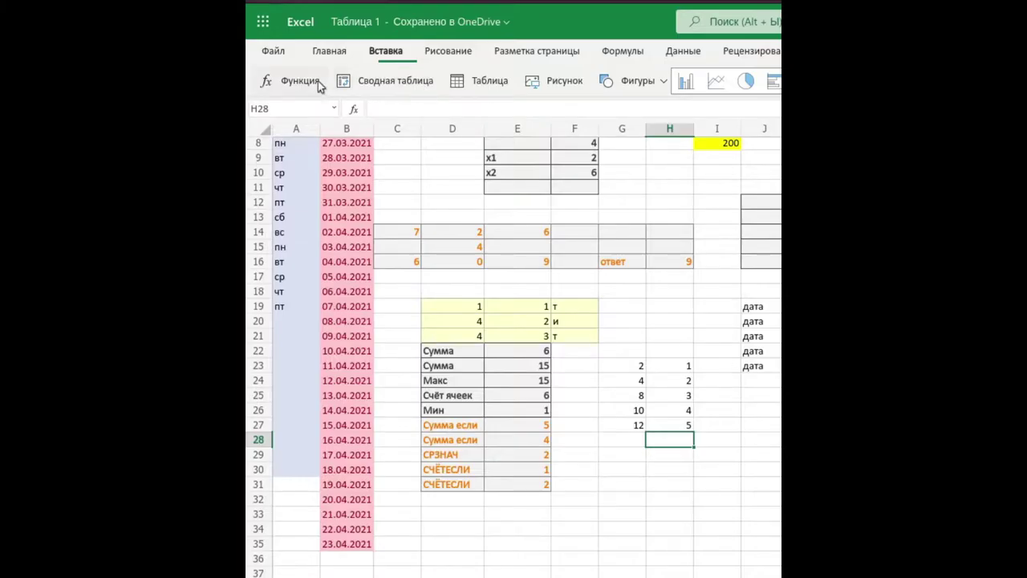
click(317, 81)
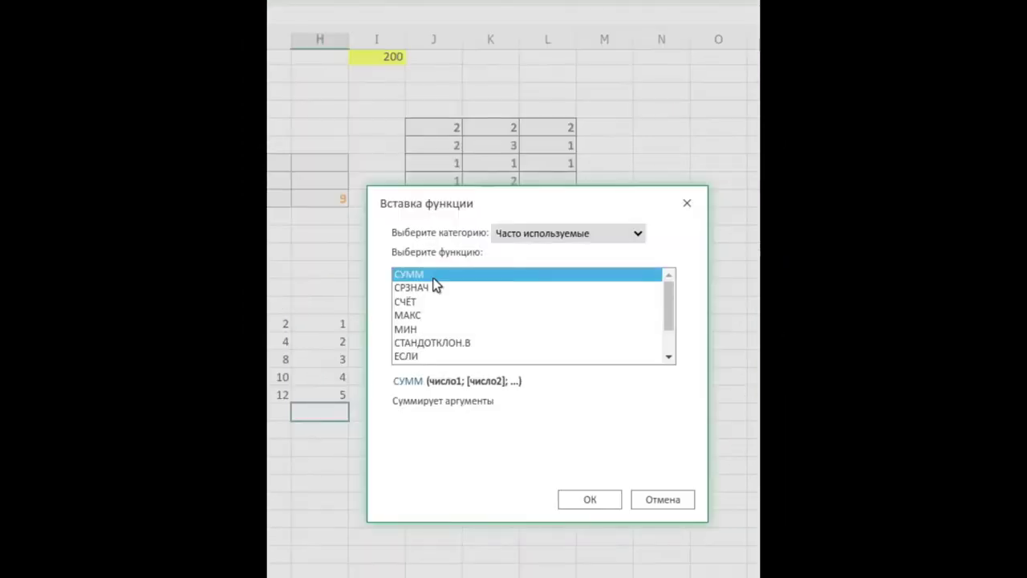
- Build =СУММ(H23:H27) in H28 to total the values above to 15
click(590, 497)
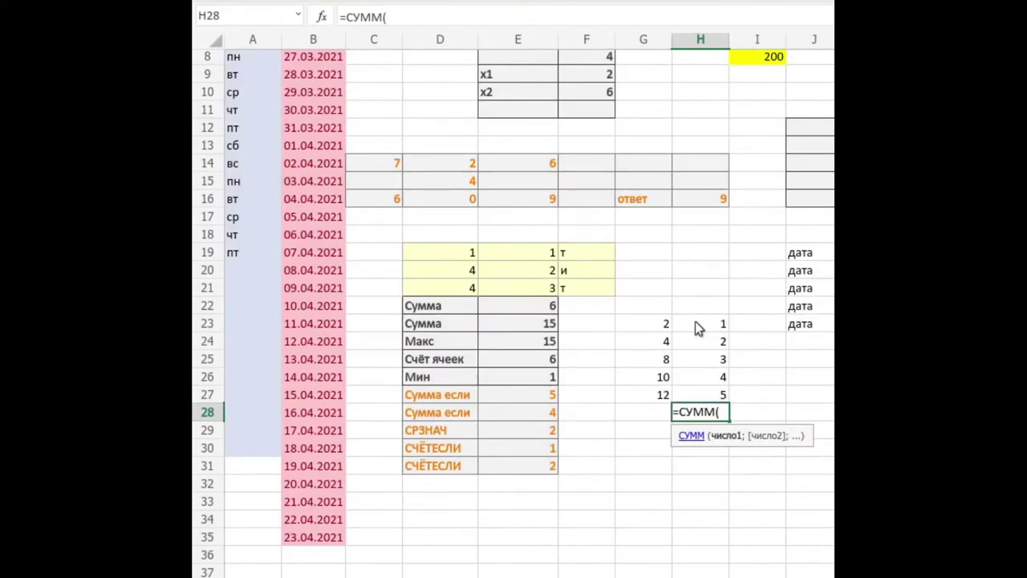
text(Р)
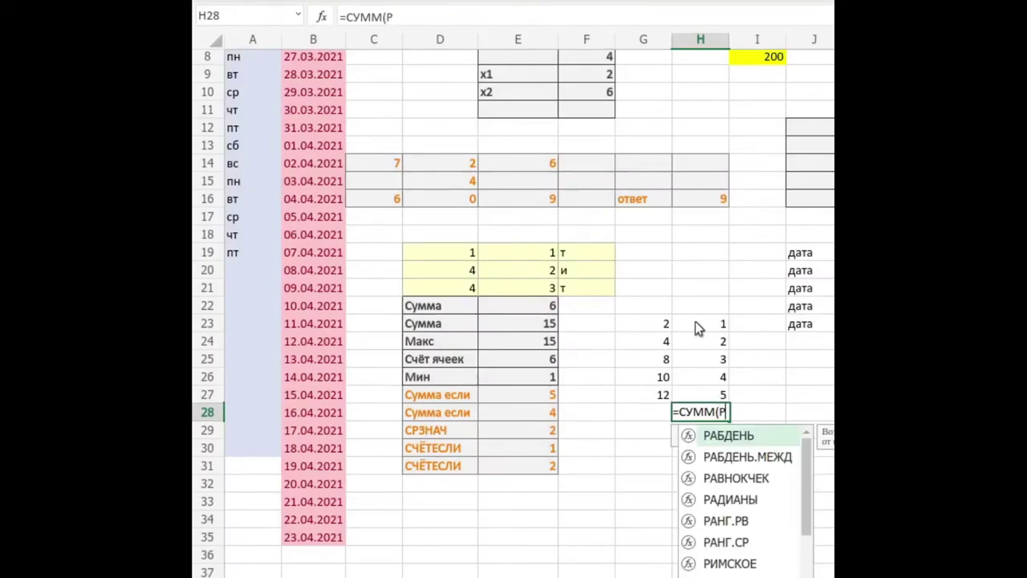
key(BackSpace)
text(Н)
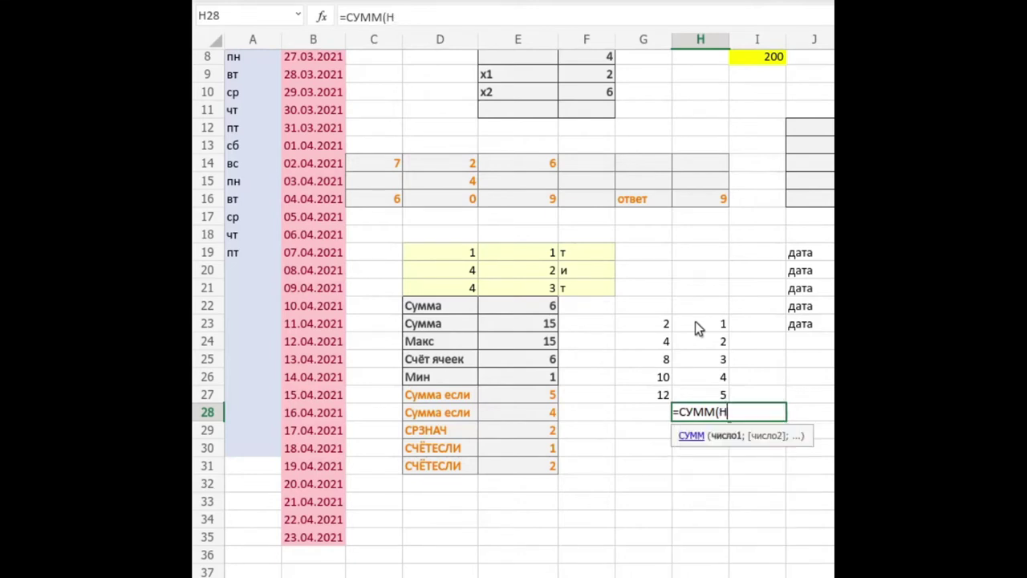
text(2)
text(3:)
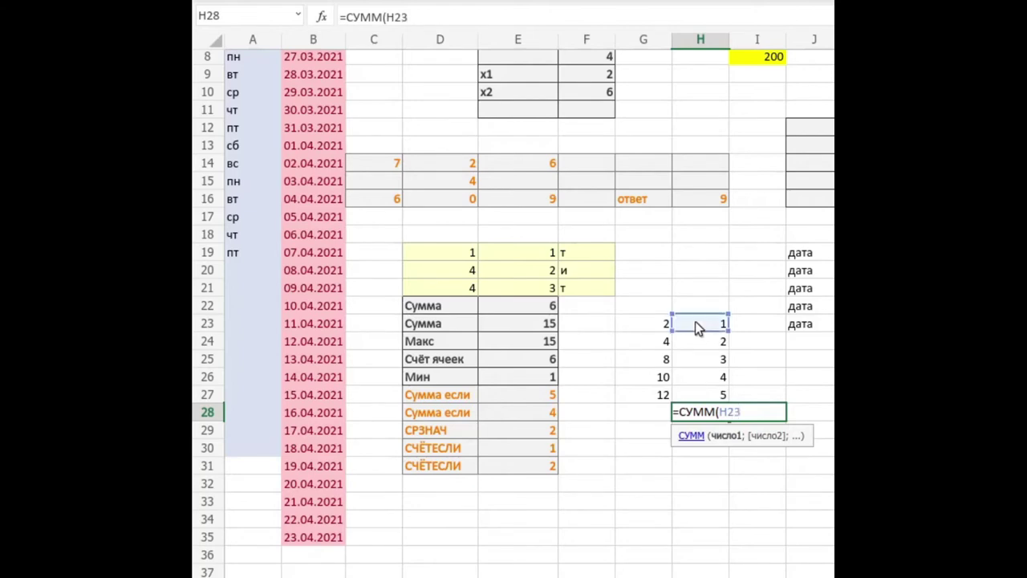
click(707, 397)
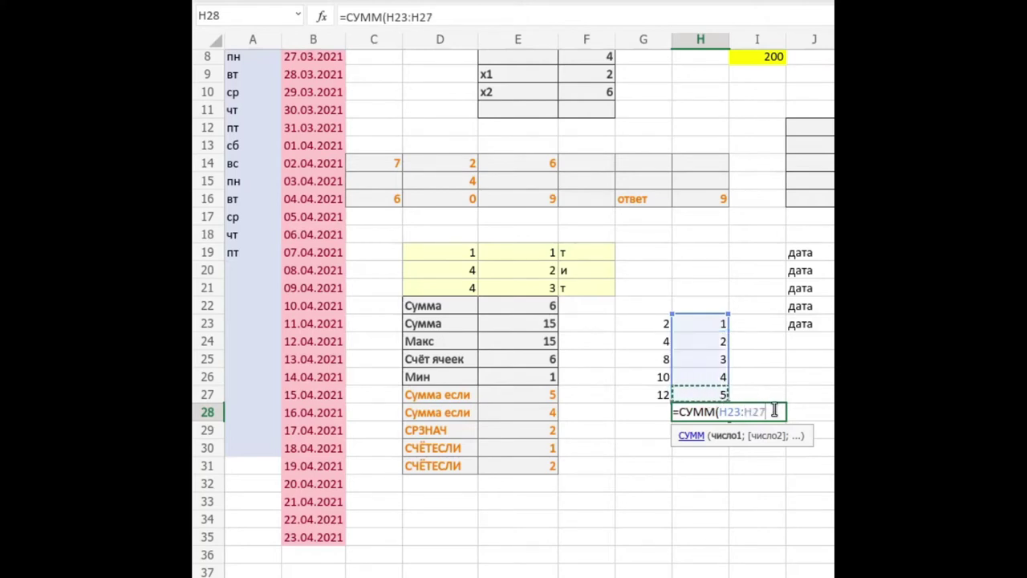
text())
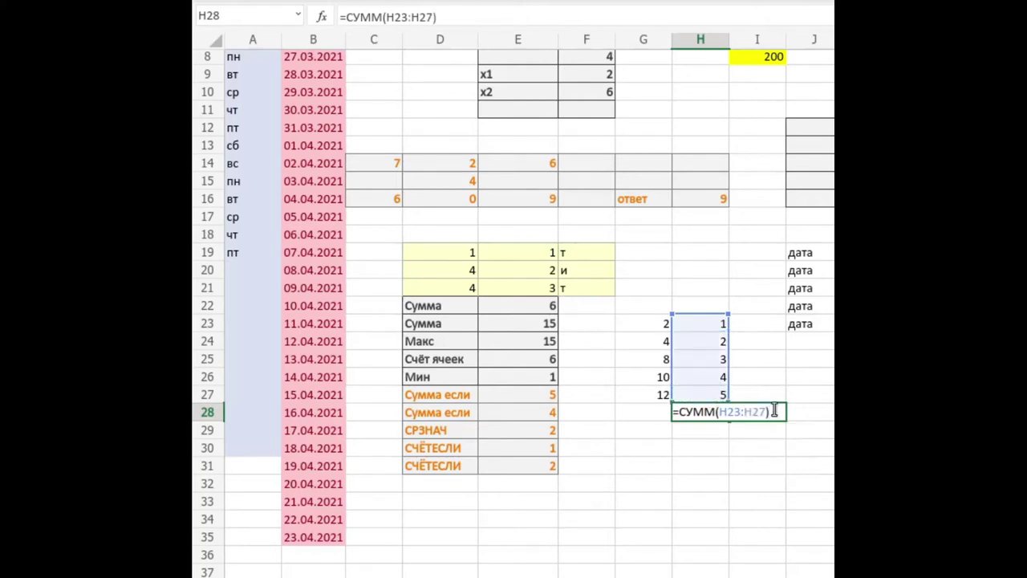
key(Return)
click(713, 397)
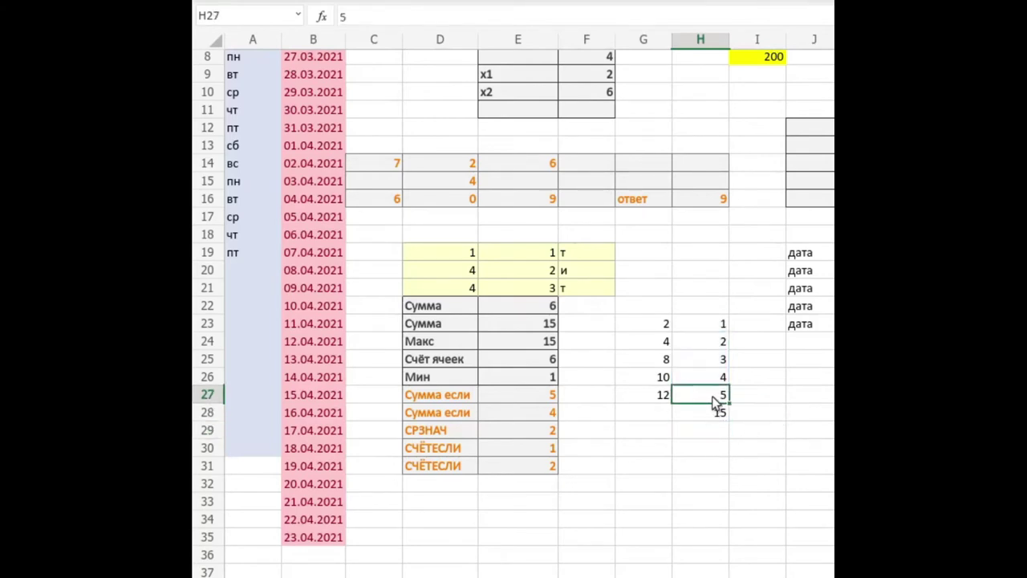
click(709, 414)
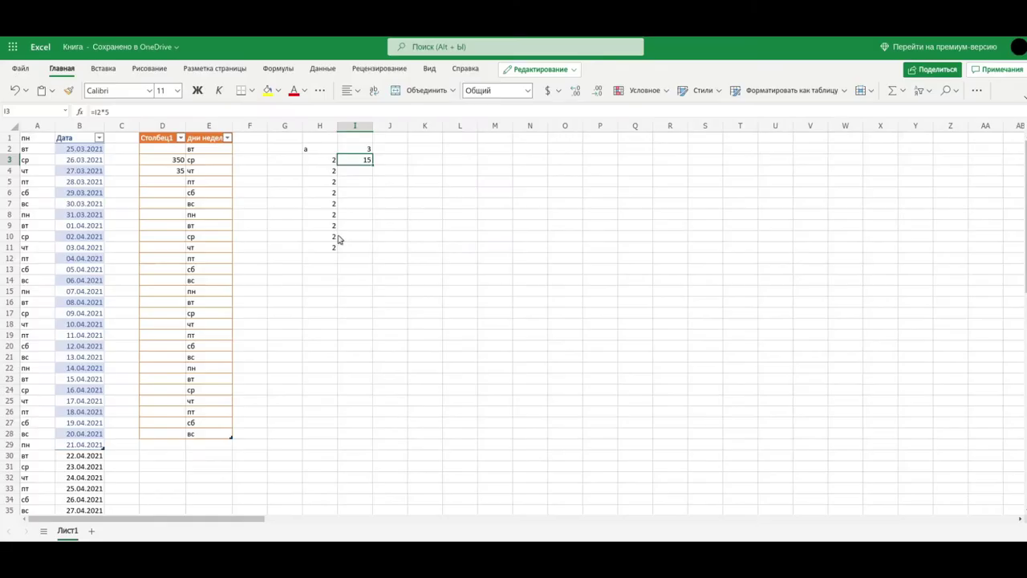
- Return to the Excel start page and open the recent workbook Таблица 1
scroll(364, 258, down, 5)
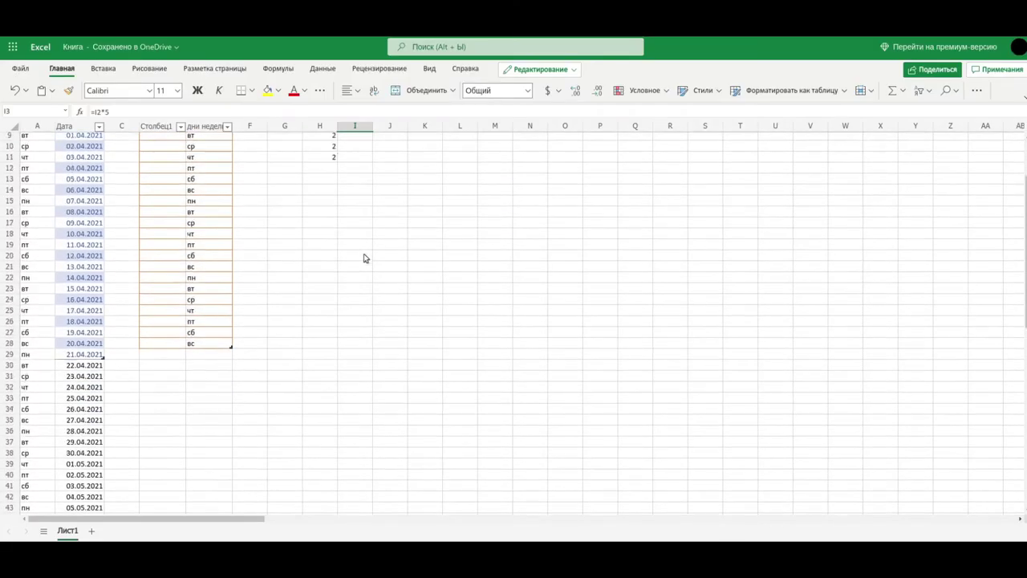
scroll(362, 259, up, 6)
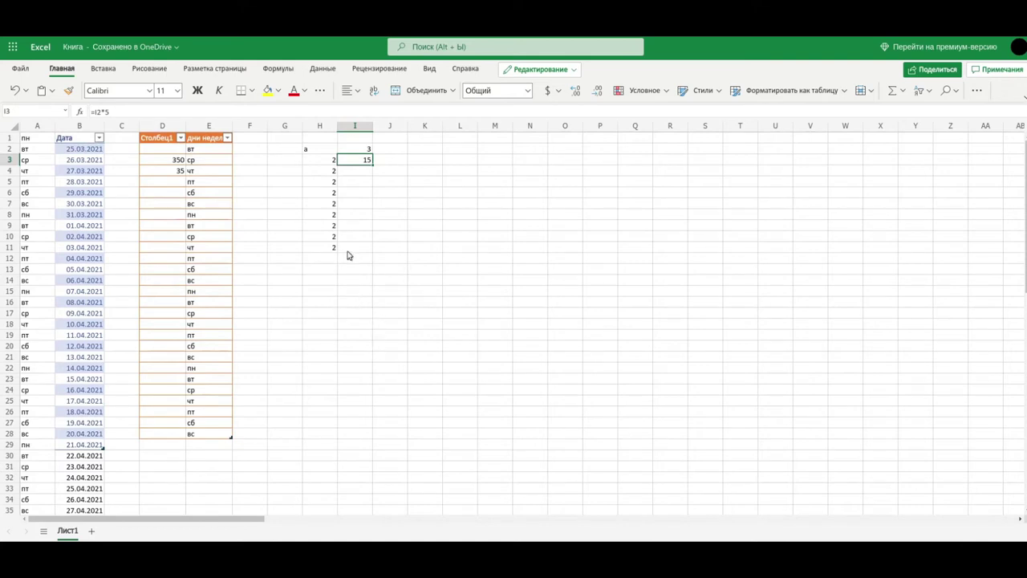
click(346, 248)
click(348, 260)
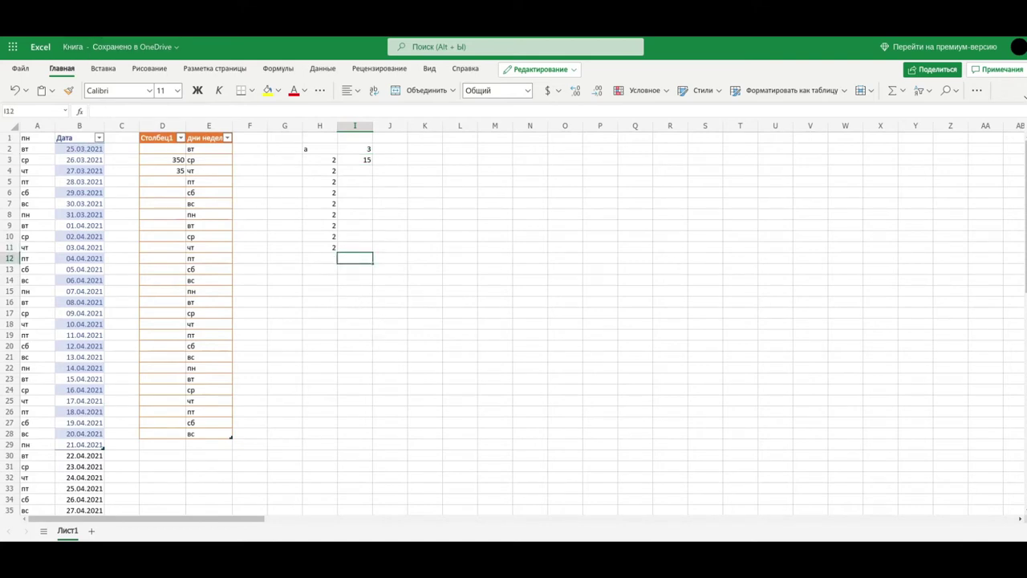
click(41, 46)
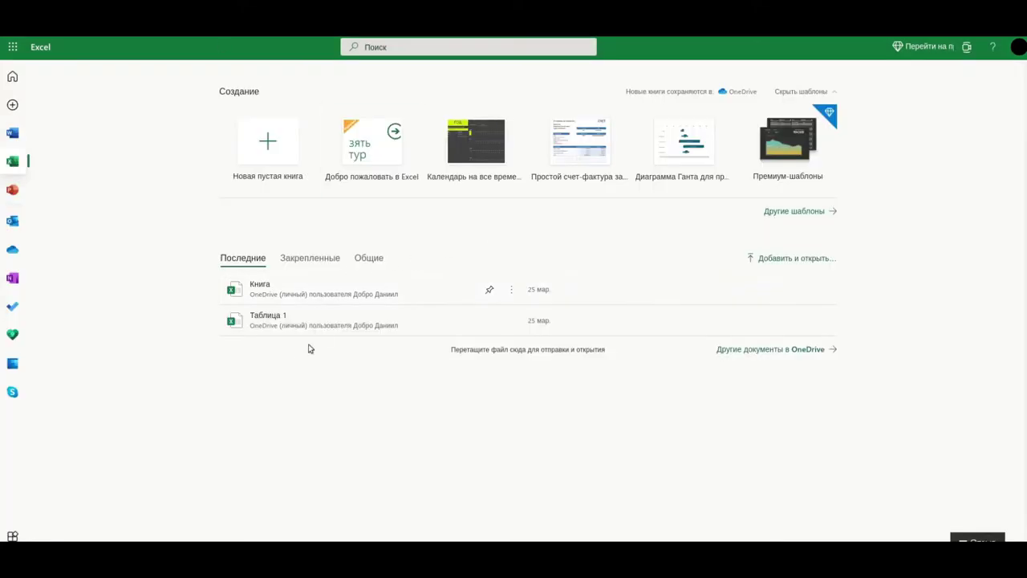
click(340, 321)
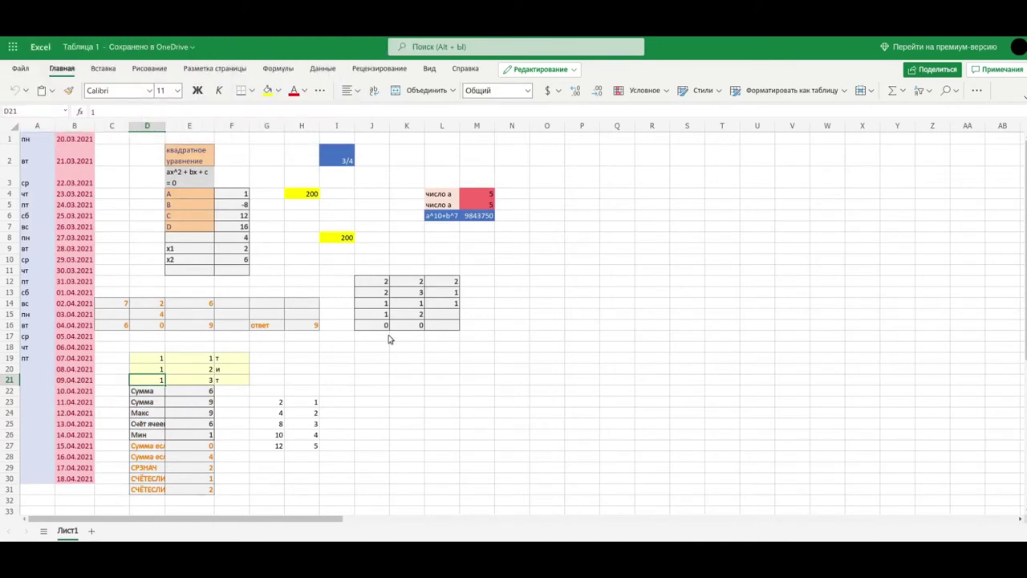
scroll(390, 340, down, 3)
scroll(387, 353, up, 3)
click(453, 220)
click(479, 220)
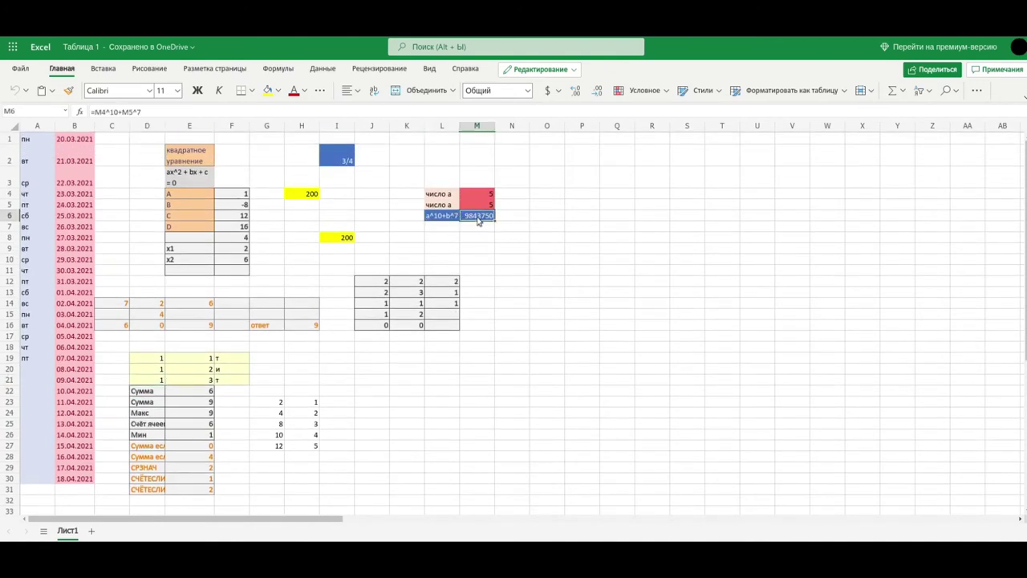
double_click(479, 220)
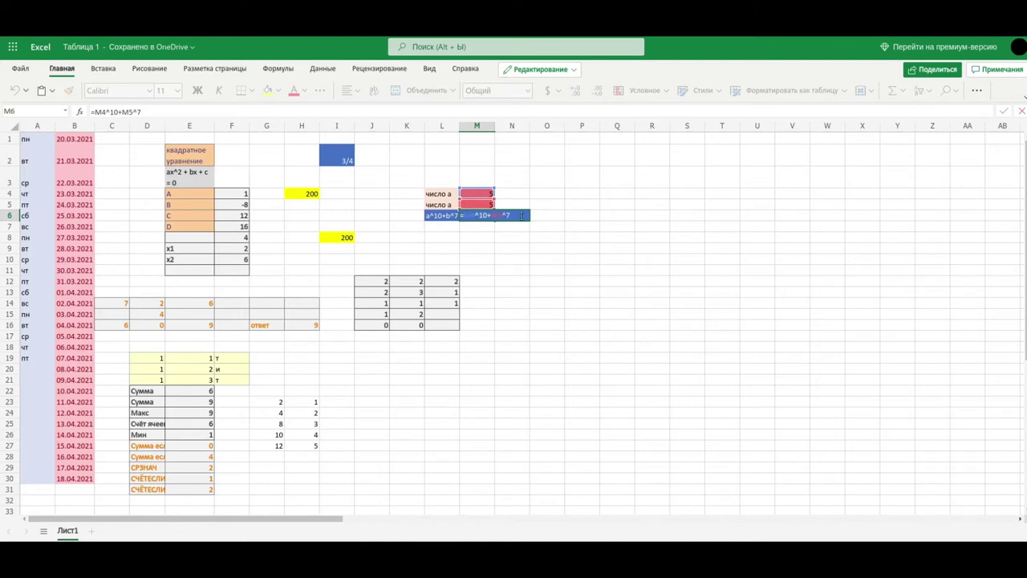
click(479, 240)
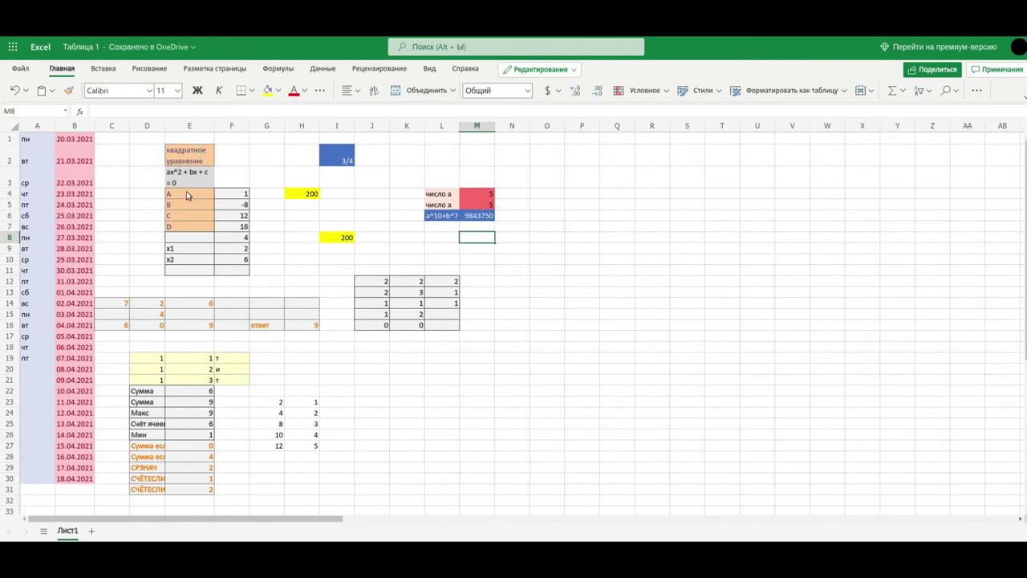
click(233, 197)
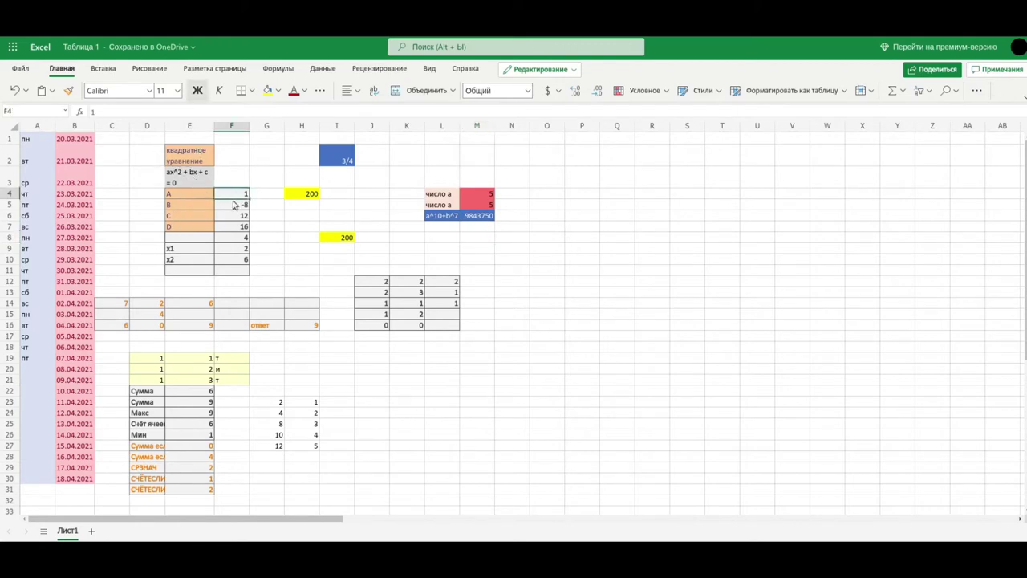
click(231, 207)
click(232, 223)
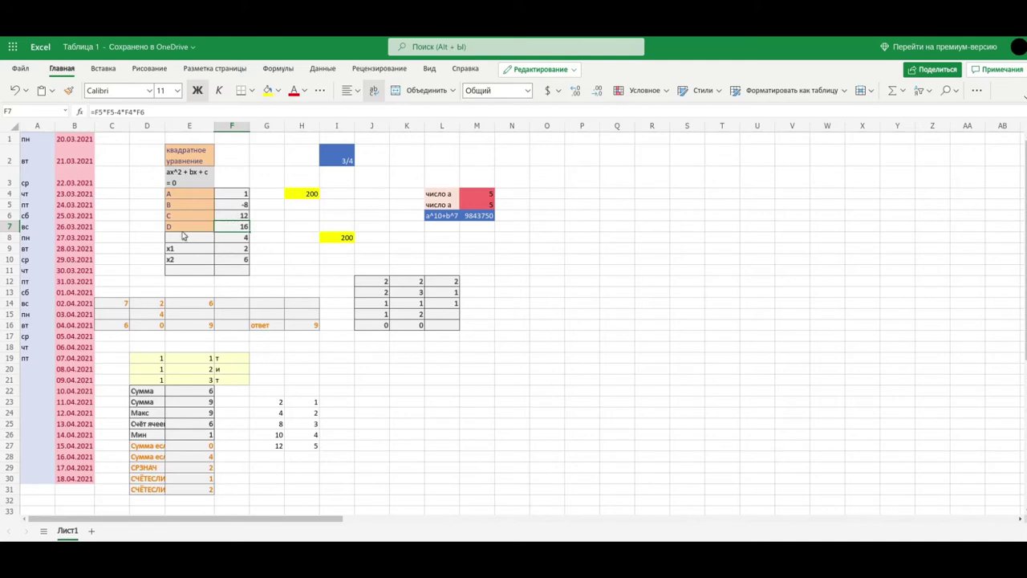
click(157, 111)
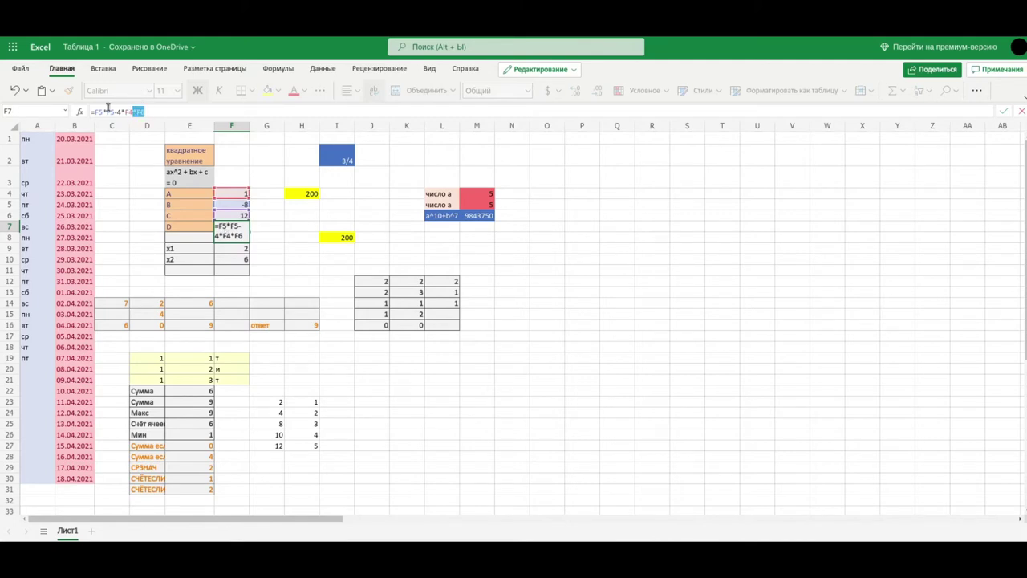
drag(147, 111, 89, 109)
click(237, 226)
scroll(217, 385, down, 5)
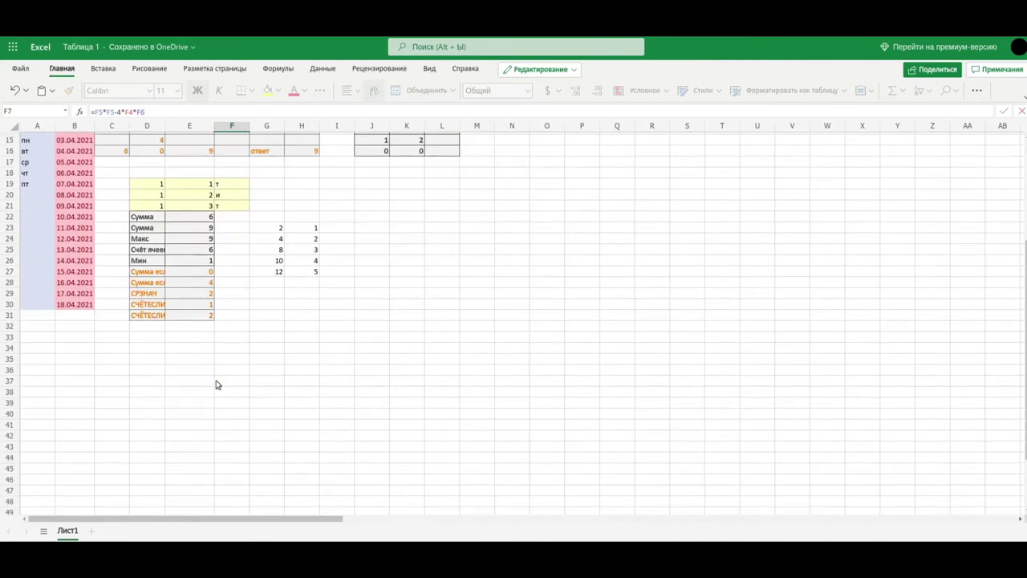
scroll(182, 313, up, 5)
scroll(207, 468, down, 5)
click(155, 216)
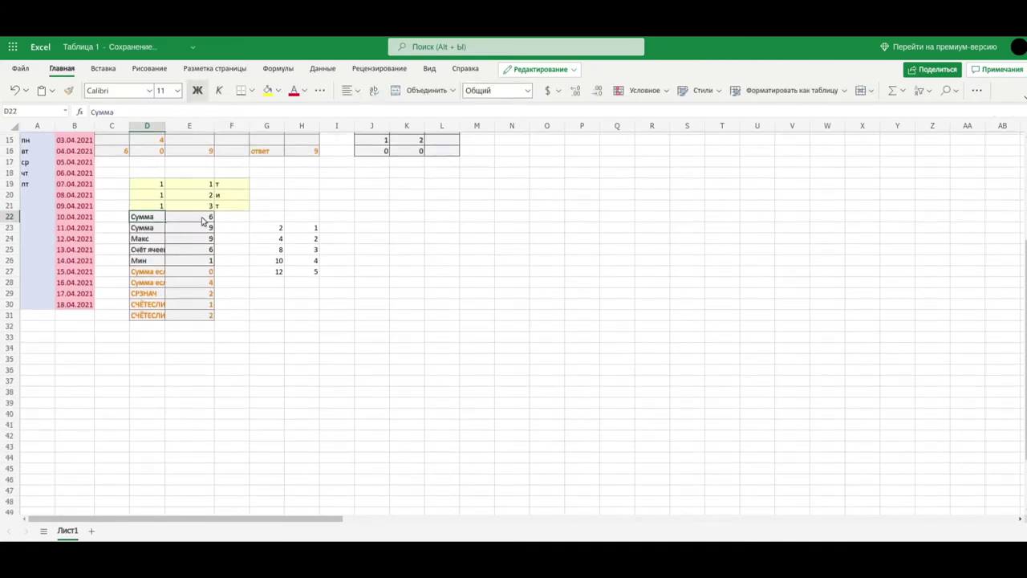
click(200, 222)
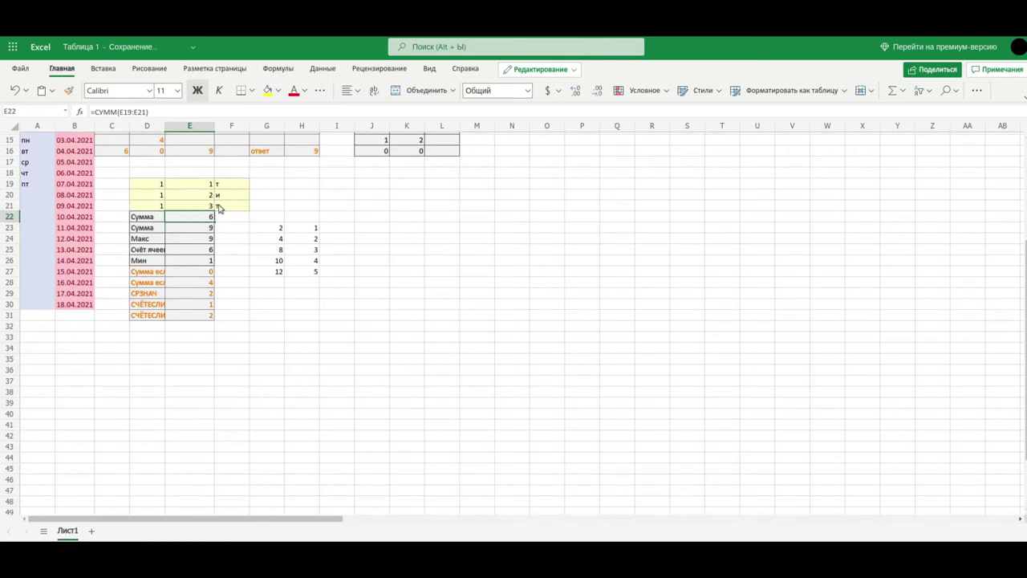
double_click(197, 218)
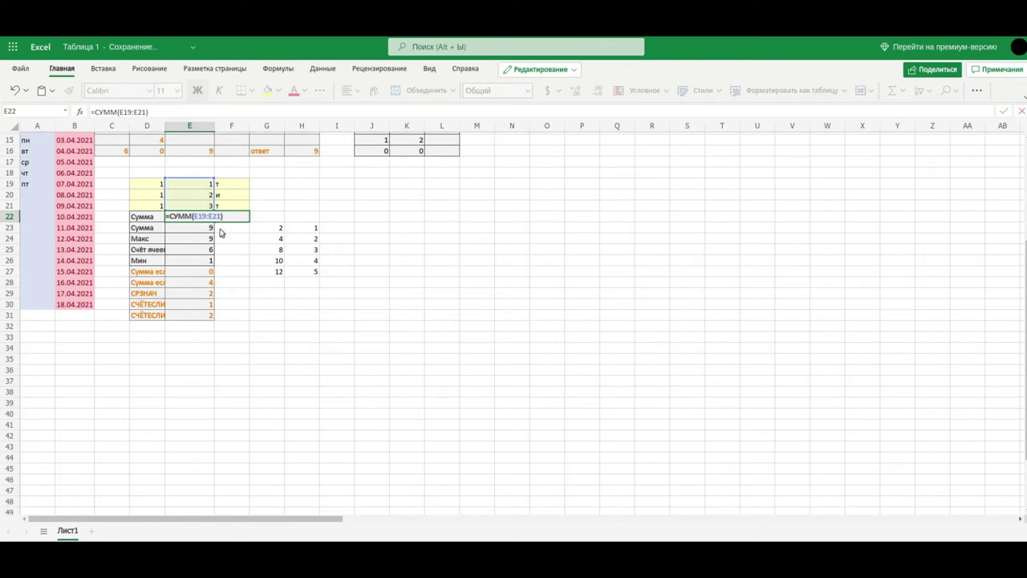
click(193, 233)
double_click(190, 229)
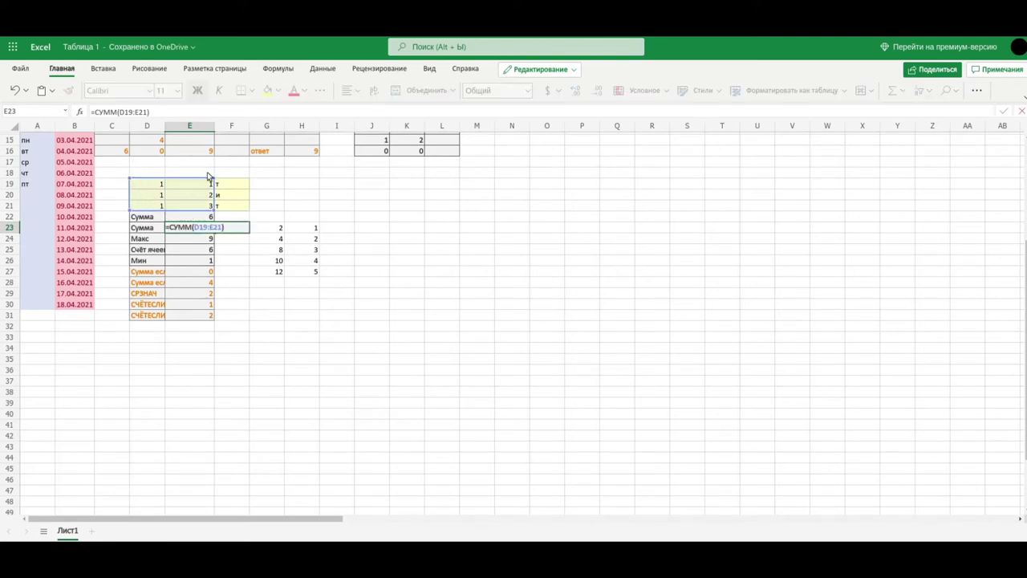
click(251, 261)
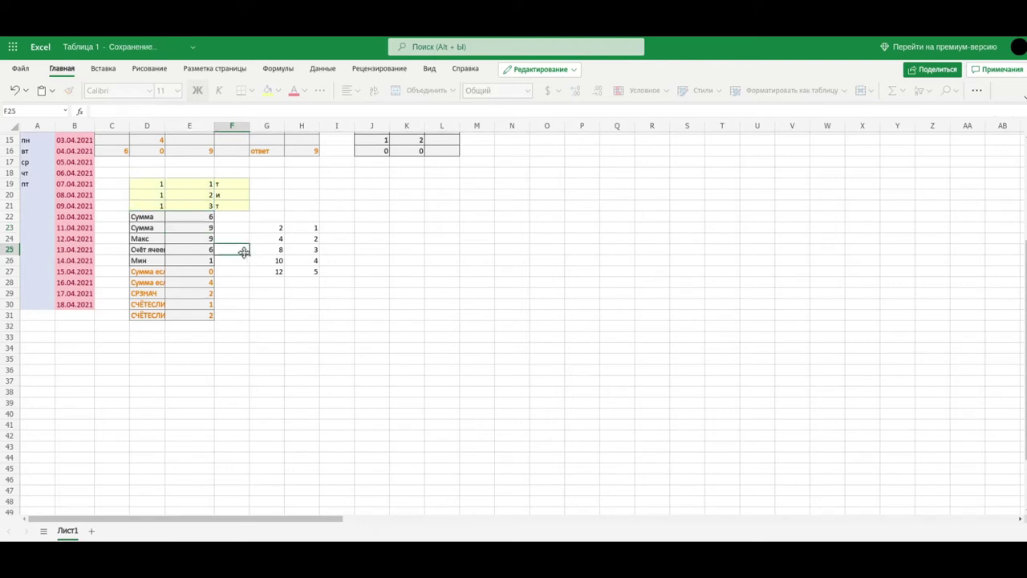
click(197, 239)
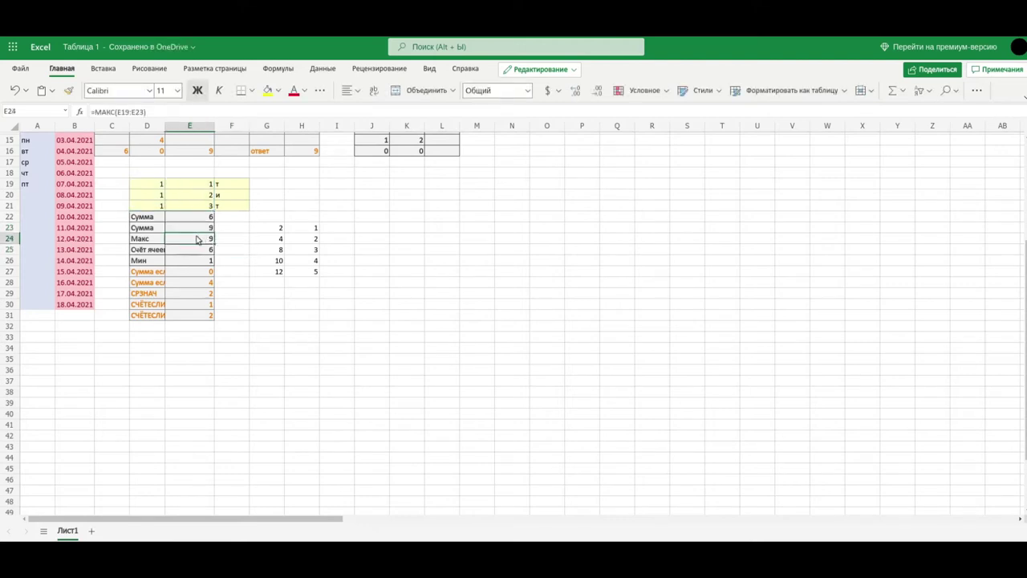
double_click(196, 239)
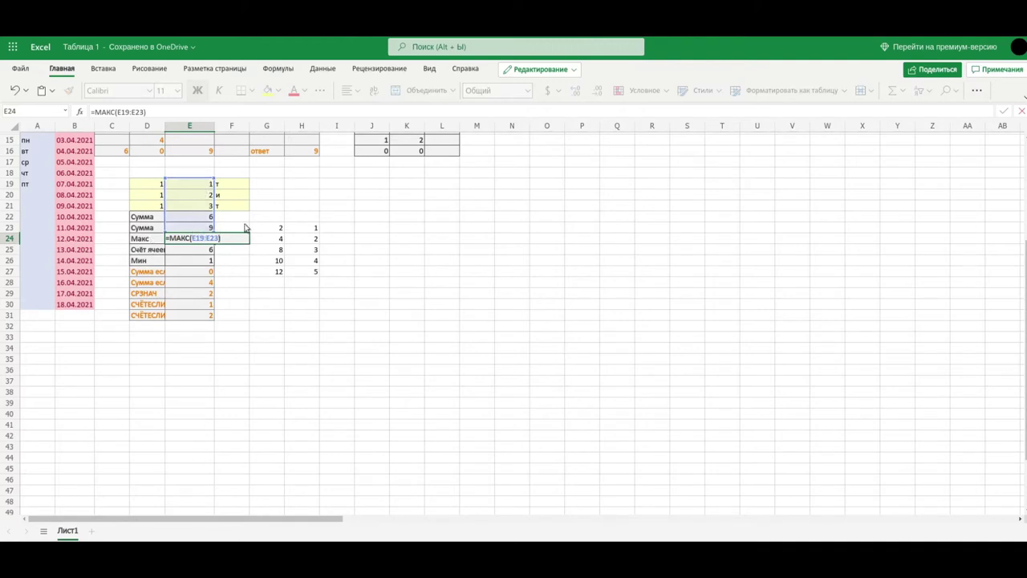
click(245, 228)
click(202, 252)
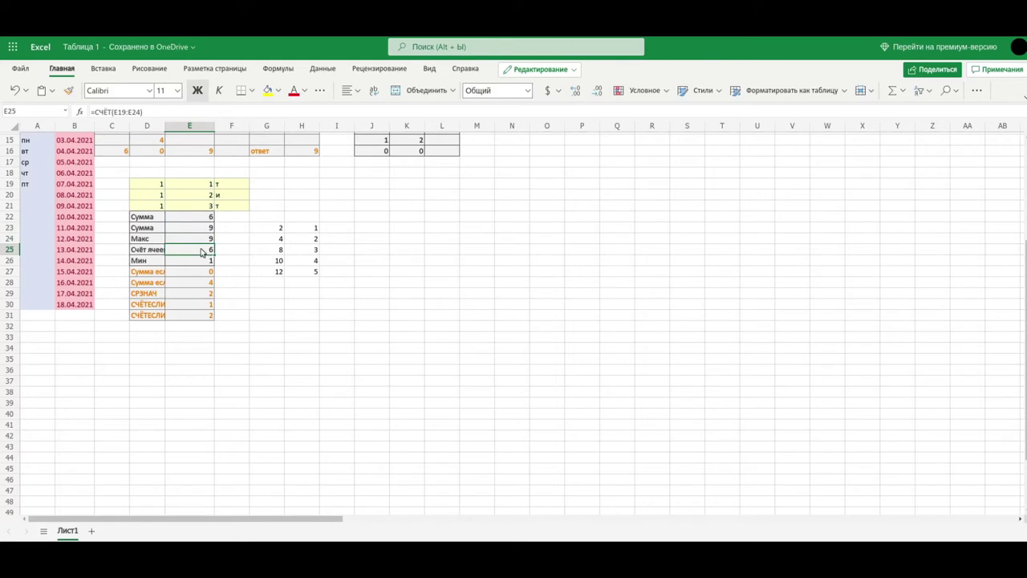
double_click(203, 252)
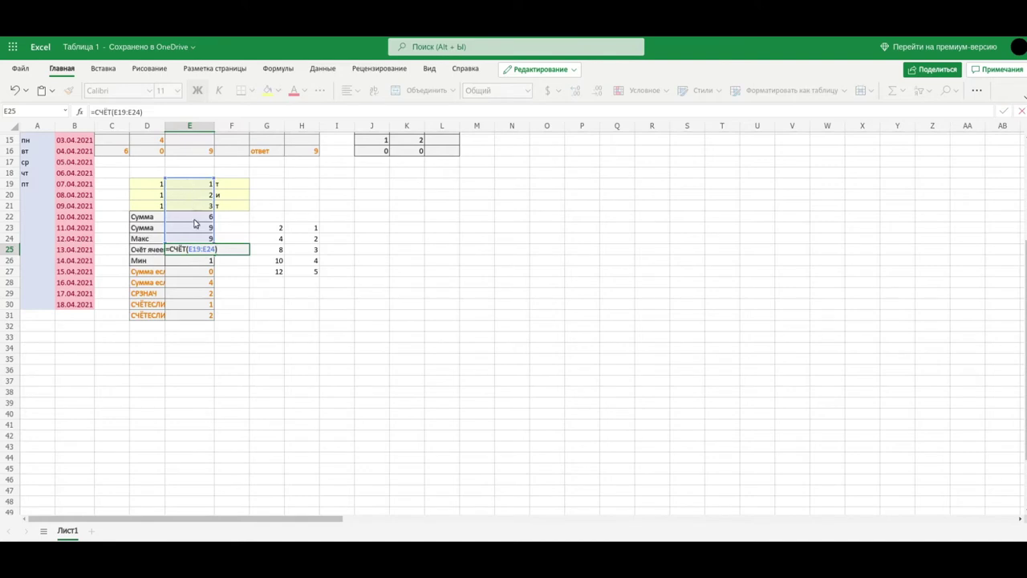
key(Return)
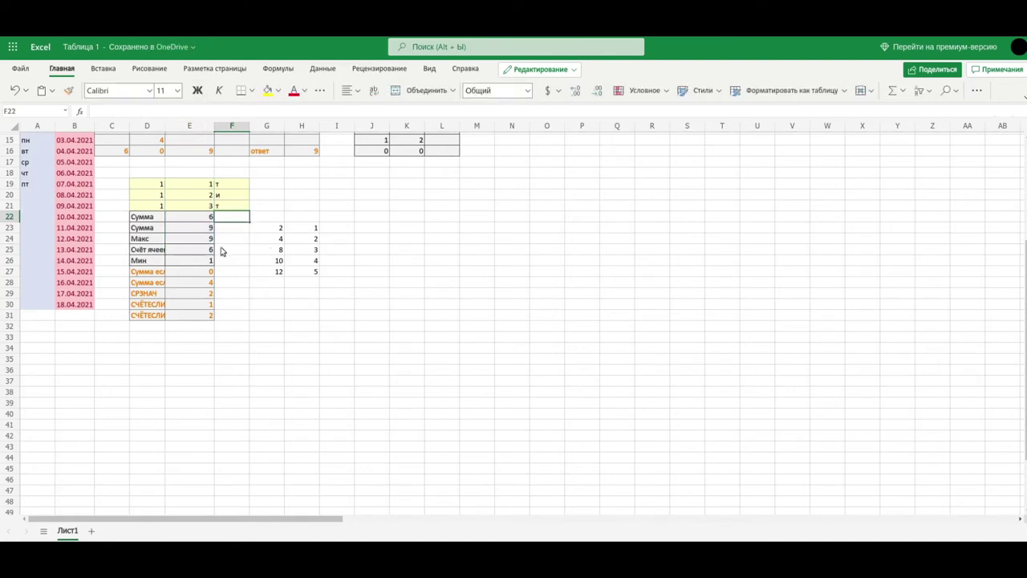
double_click(186, 261)
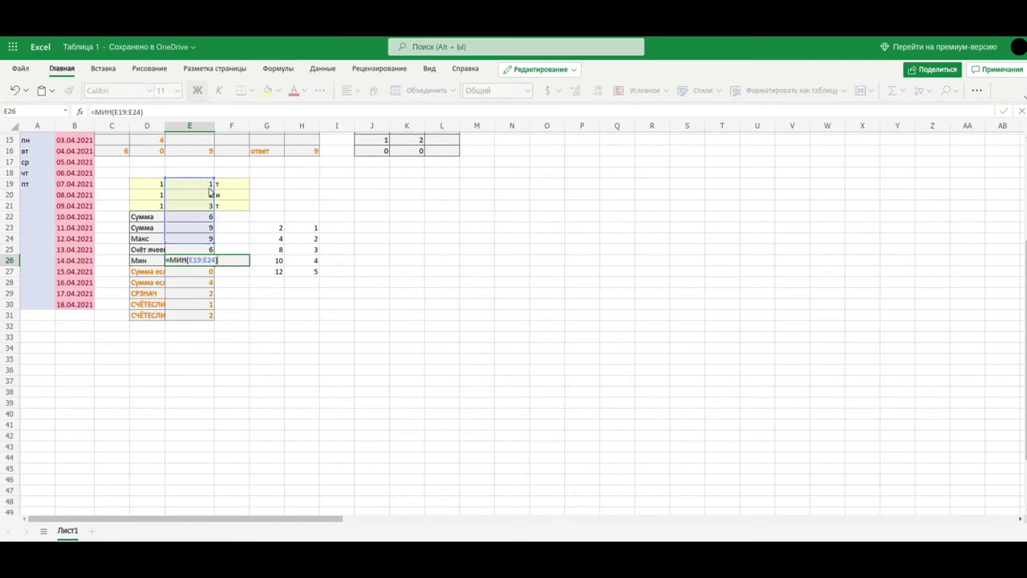
click(234, 230)
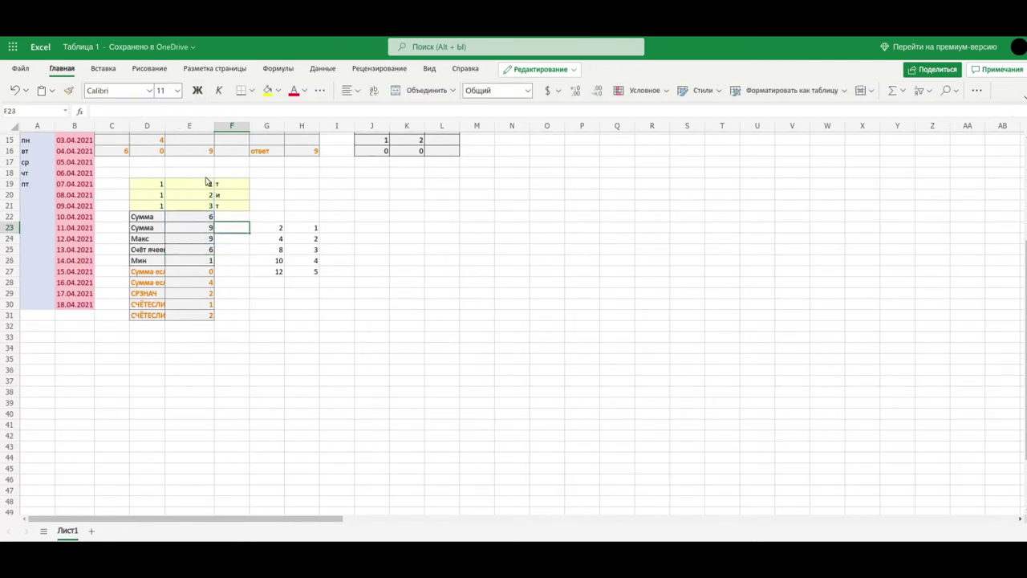
- Inspect E27's СУММЕСЛИ formula, then change D20 to 4
click(195, 273)
double_click(194, 273)
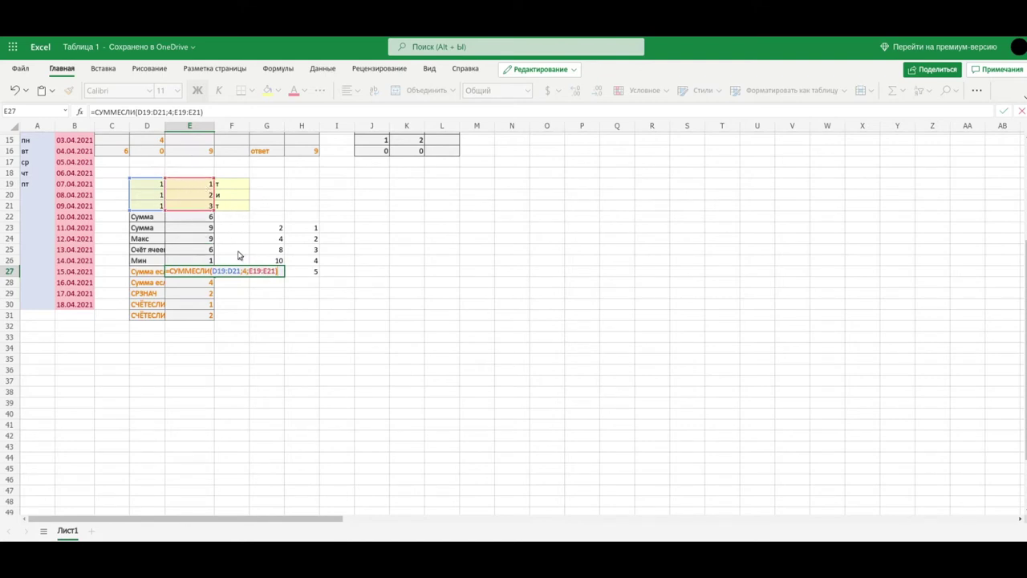
key(Return)
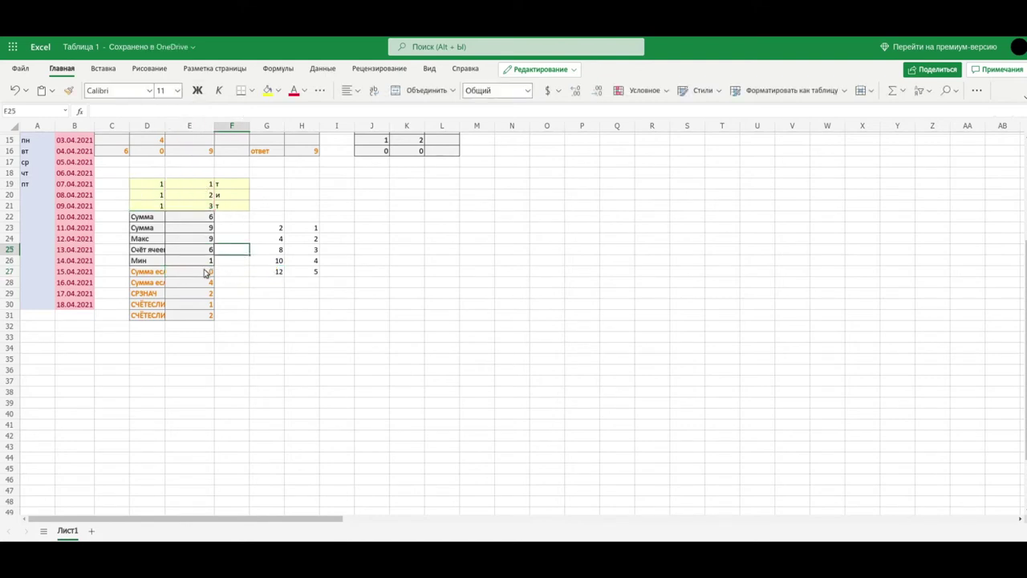
click(202, 273)
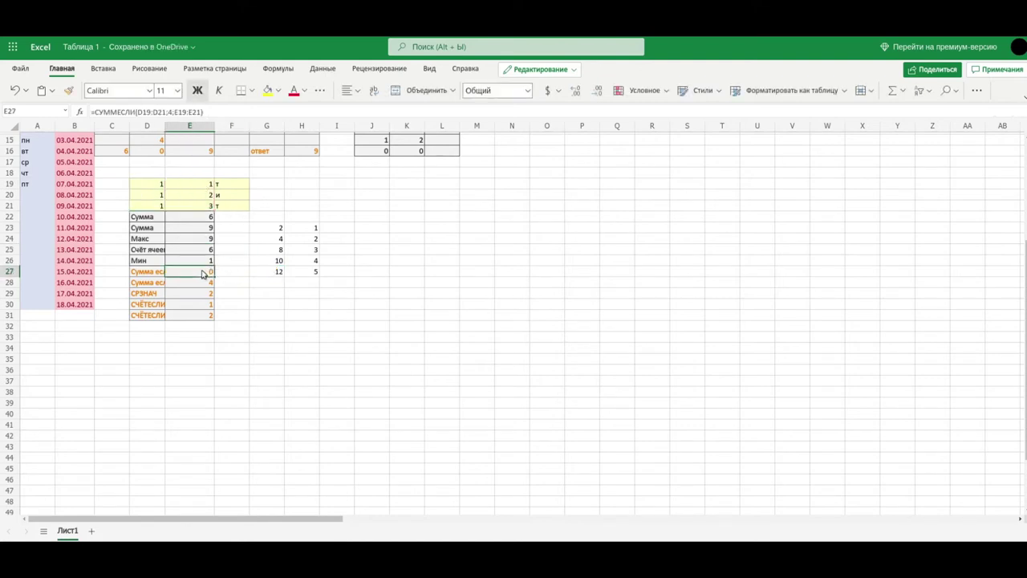
double_click(158, 196)
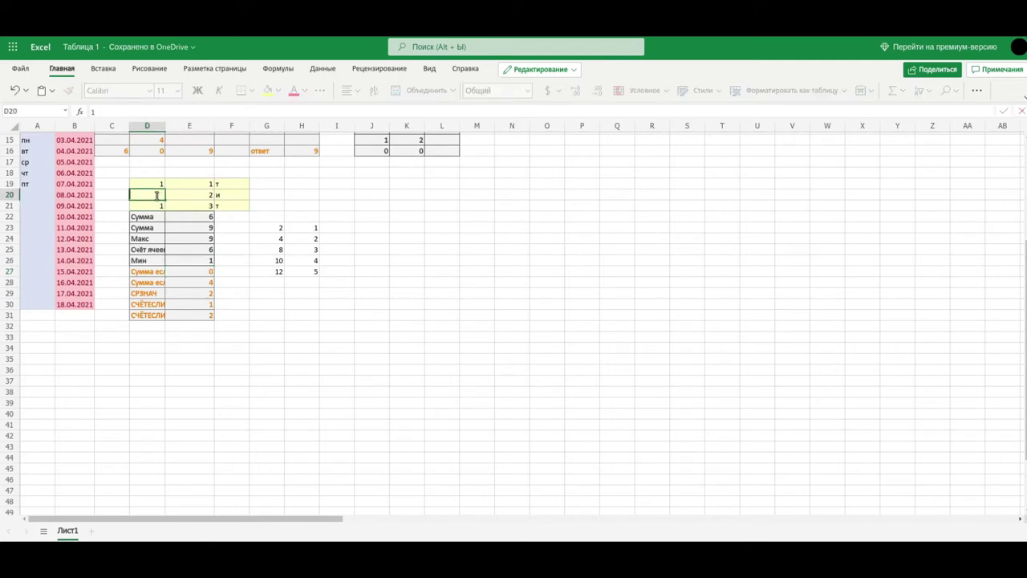
text(4)
key(Return)
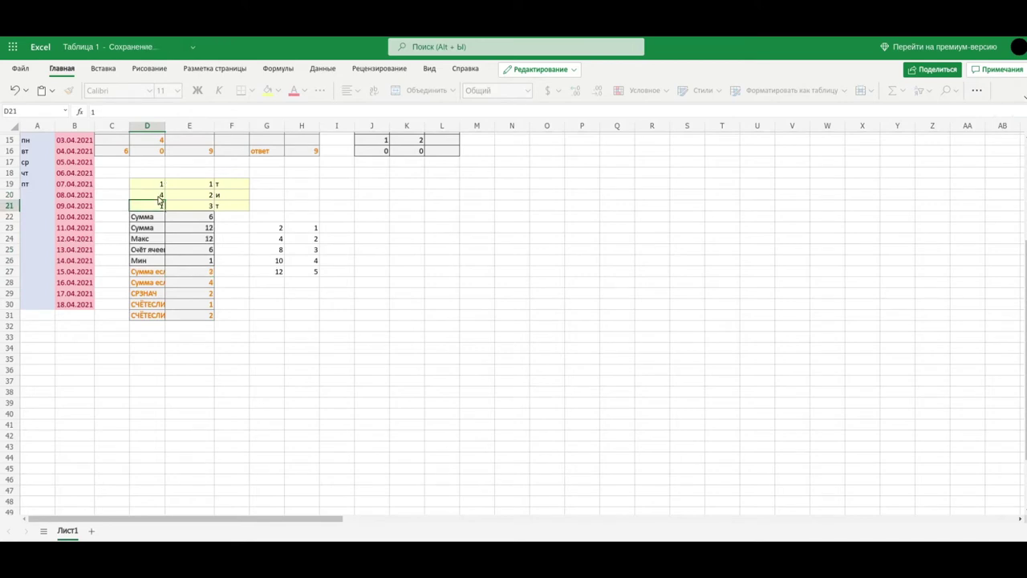
- Toggle bold on E28 and review the conditional sum formulas in E28 and E27
click(193, 282)
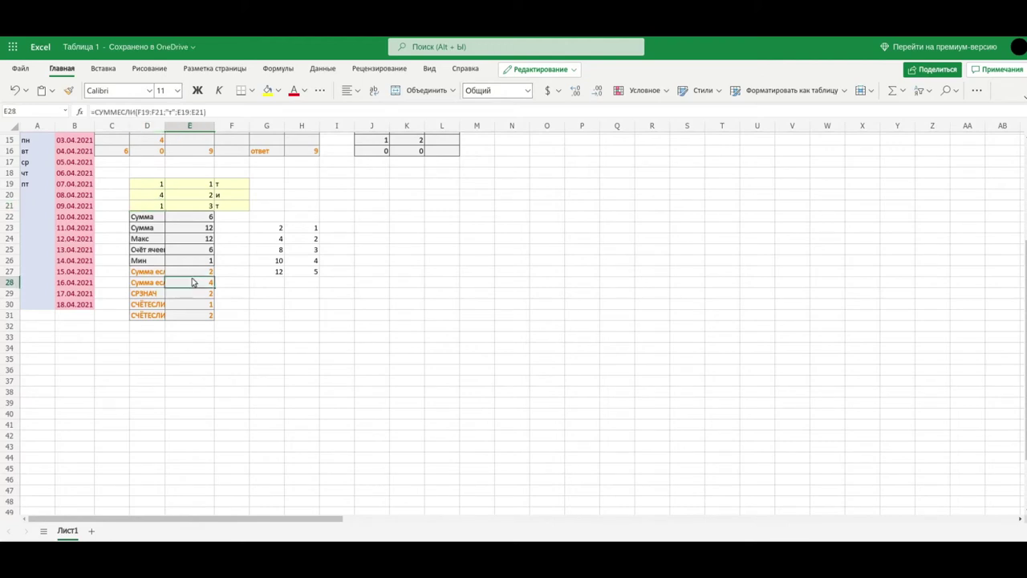
key(ctrl+b)
double_click(198, 282)
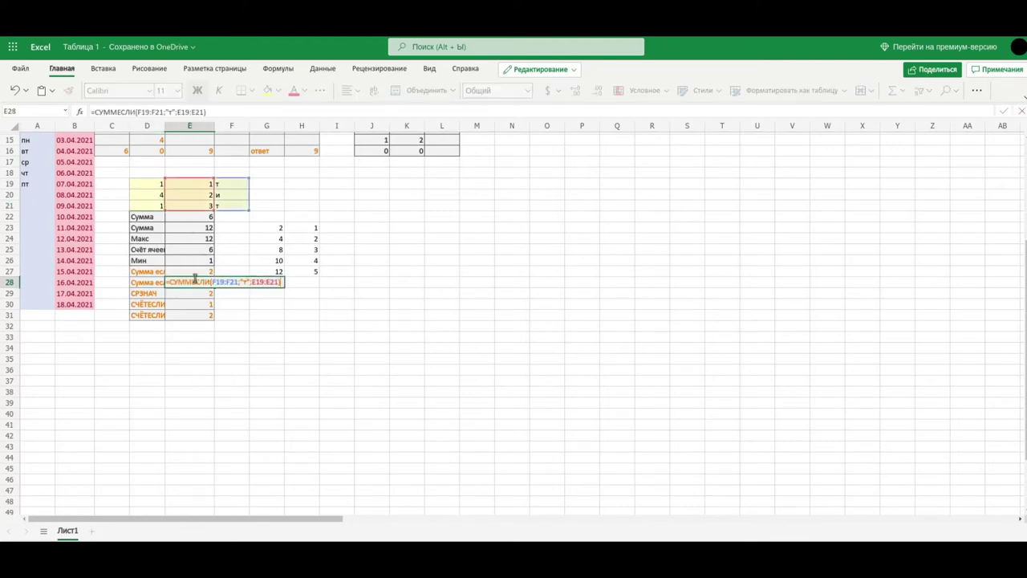
click(202, 273)
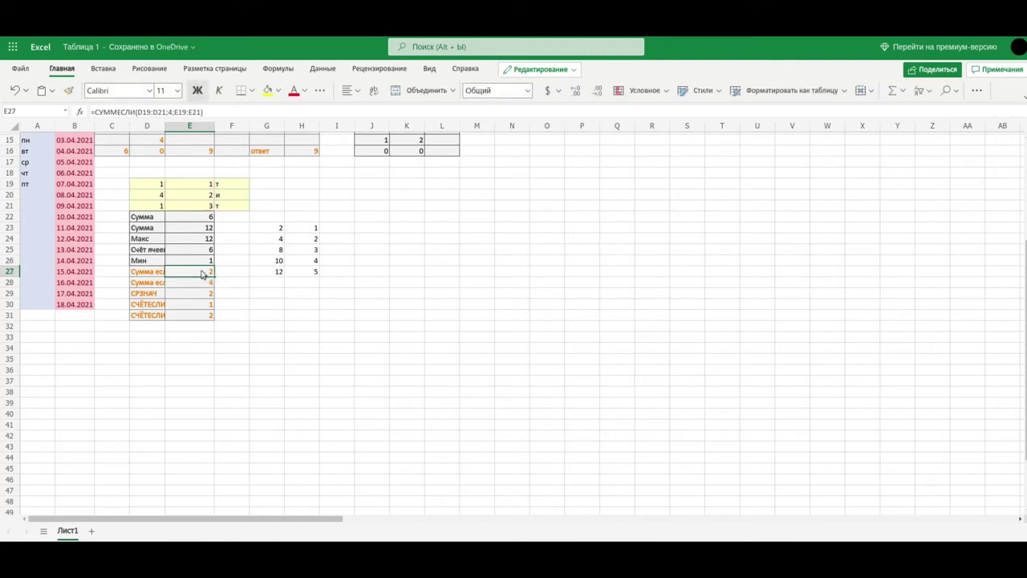
double_click(201, 274)
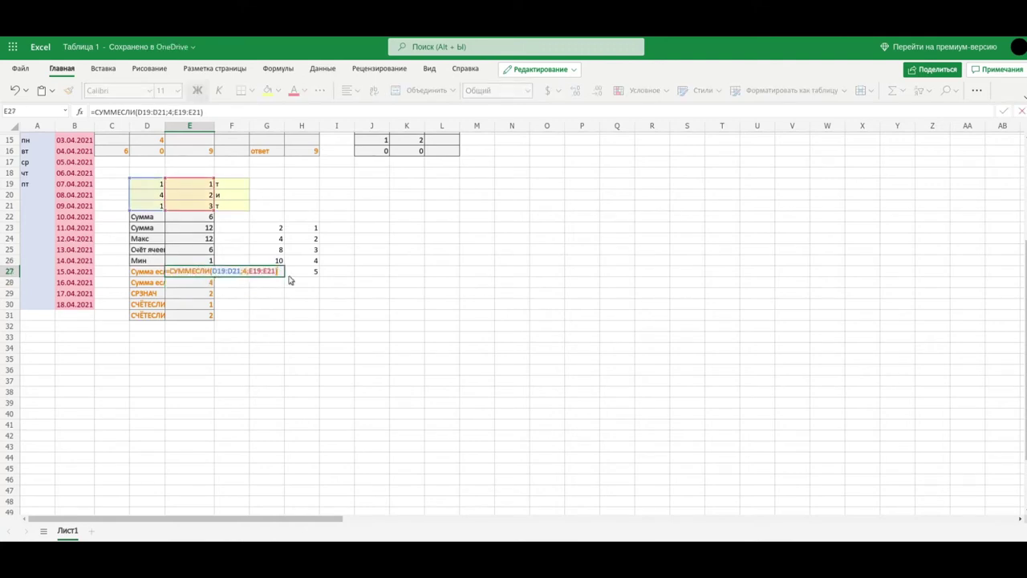
key(Escape)
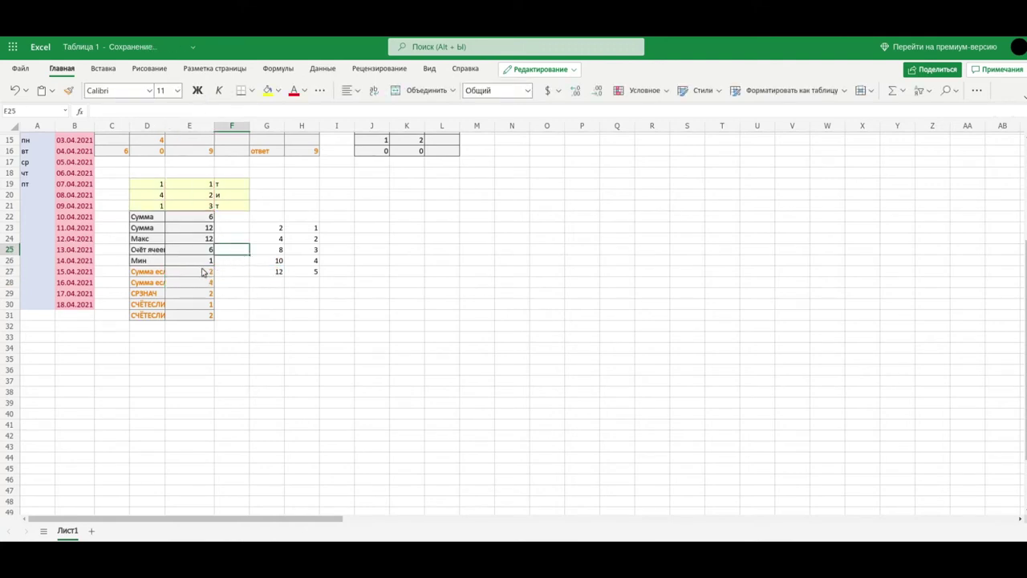
- Change E20 to 3 and recheck the ranges in E27's SUMIF formula
click(208, 196)
text(2)
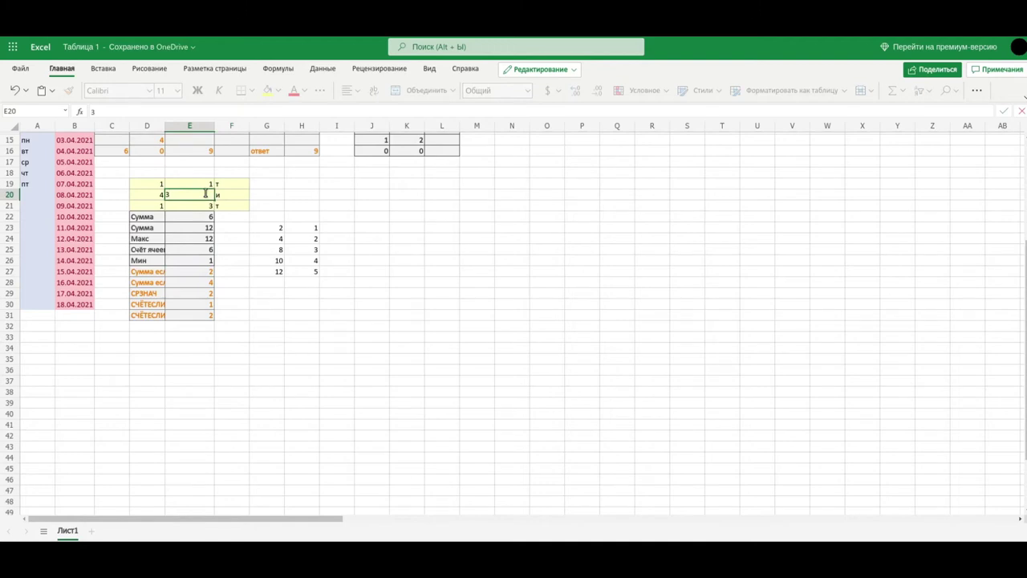
key(Return)
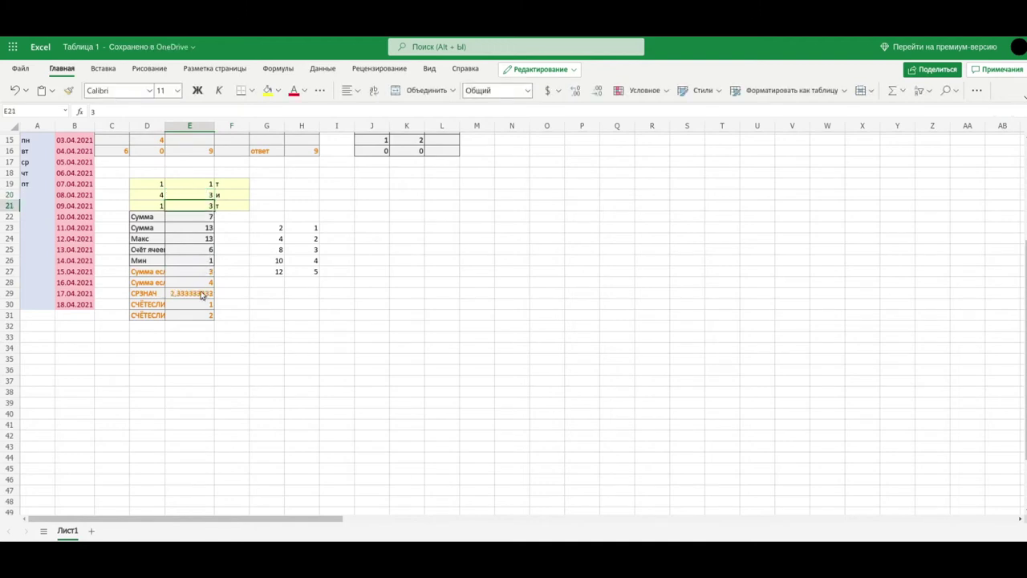
click(206, 285)
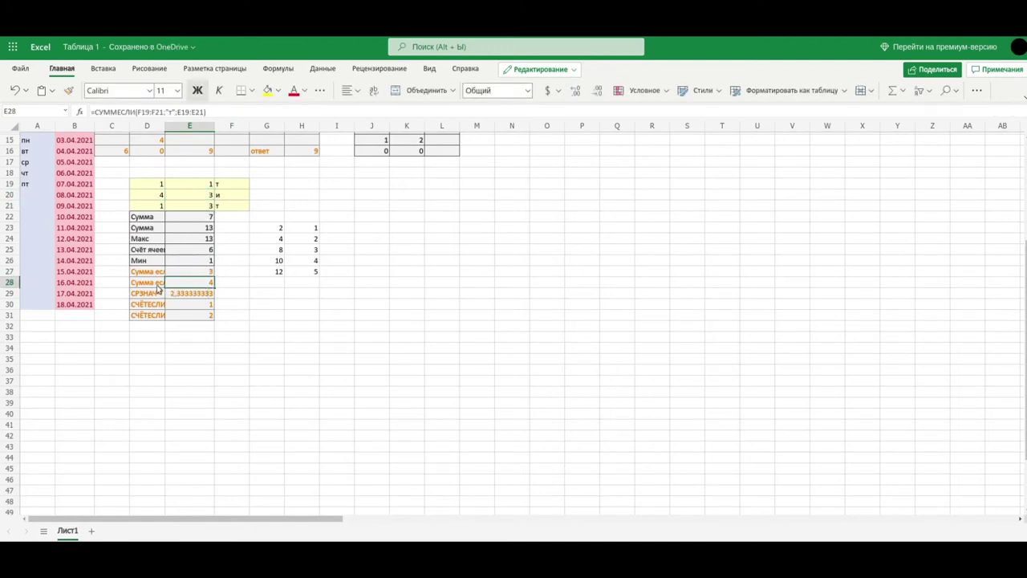
click(206, 274)
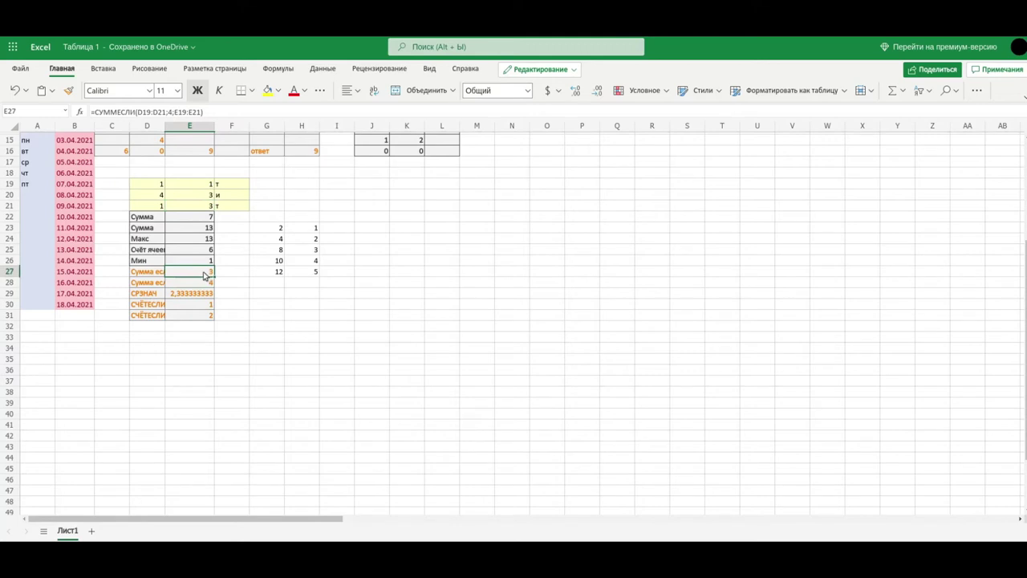
double_click(206, 275)
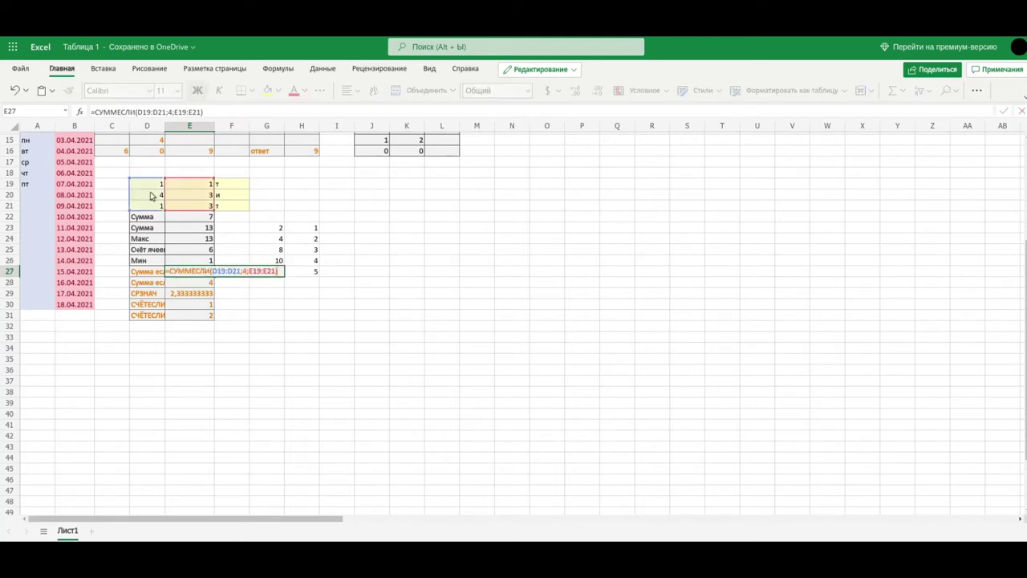
click(247, 282)
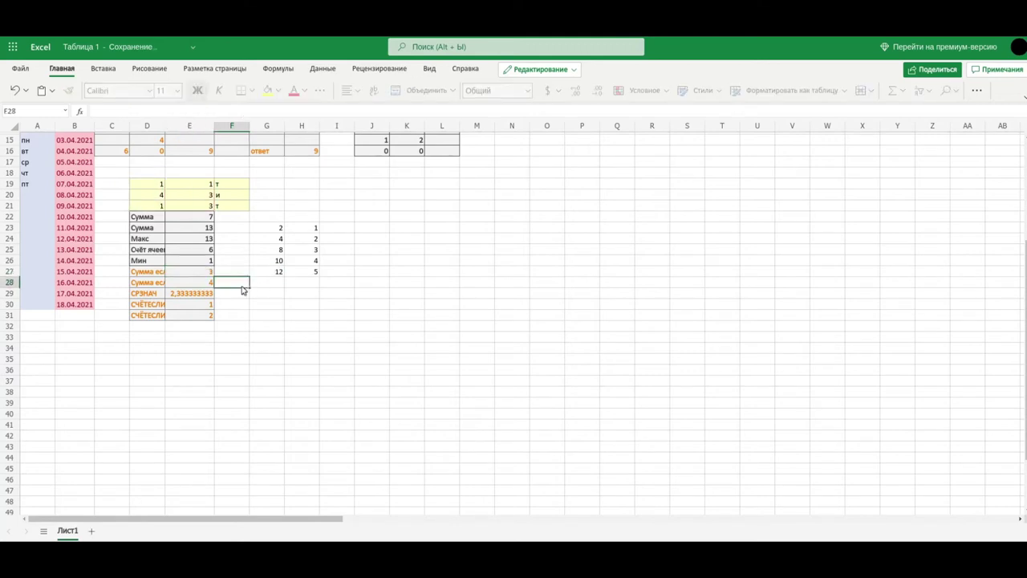
click(198, 274)
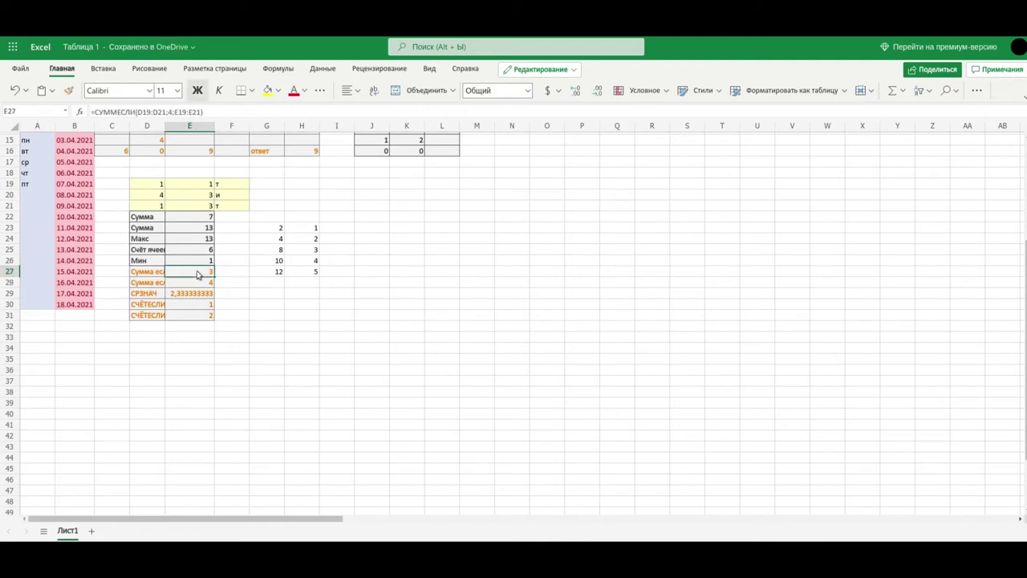
- Change D21 to 4 and review E27's updated SUMIF result
click(160, 207)
text(1)
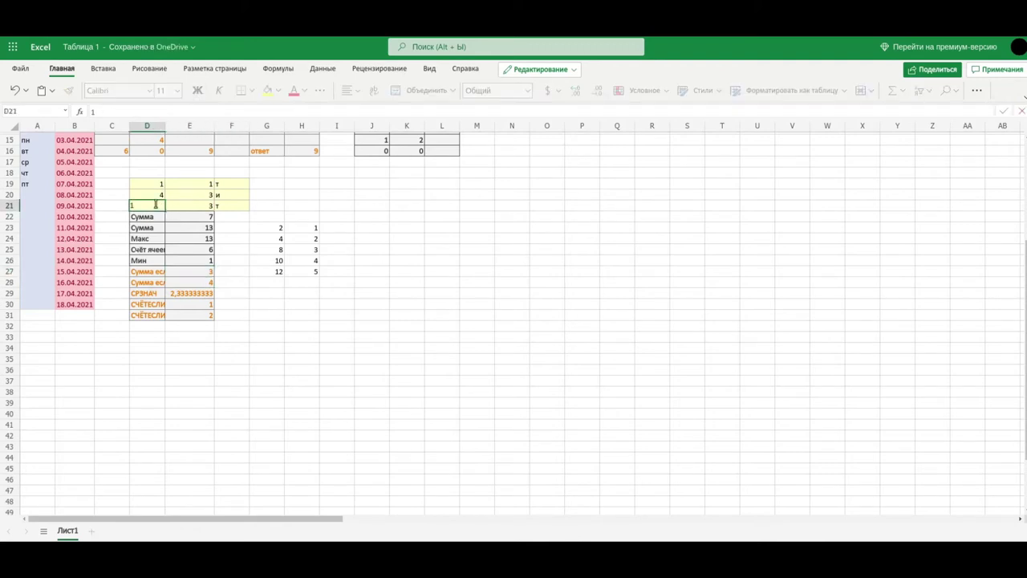
text(4)
key(Return)
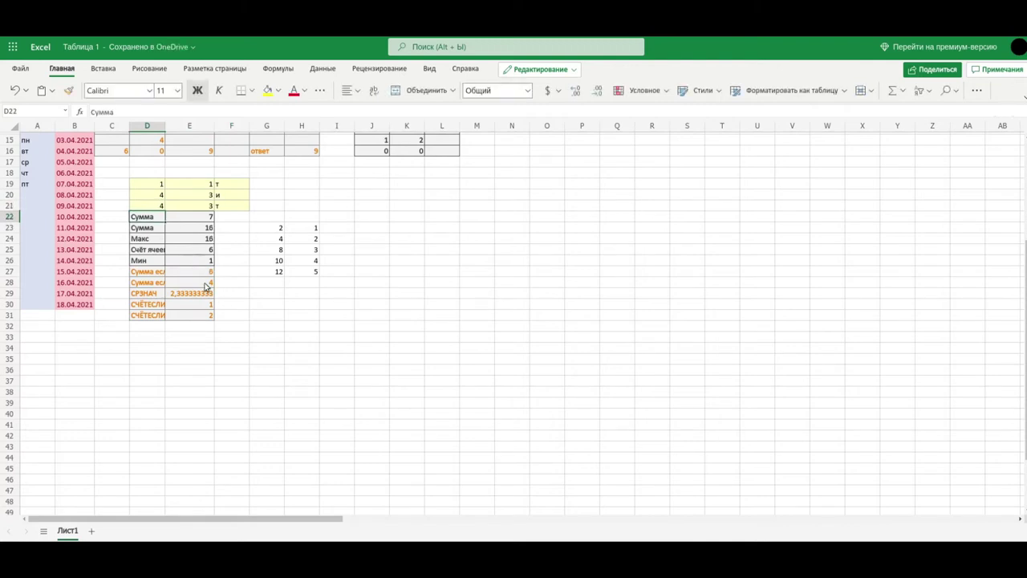
click(194, 275)
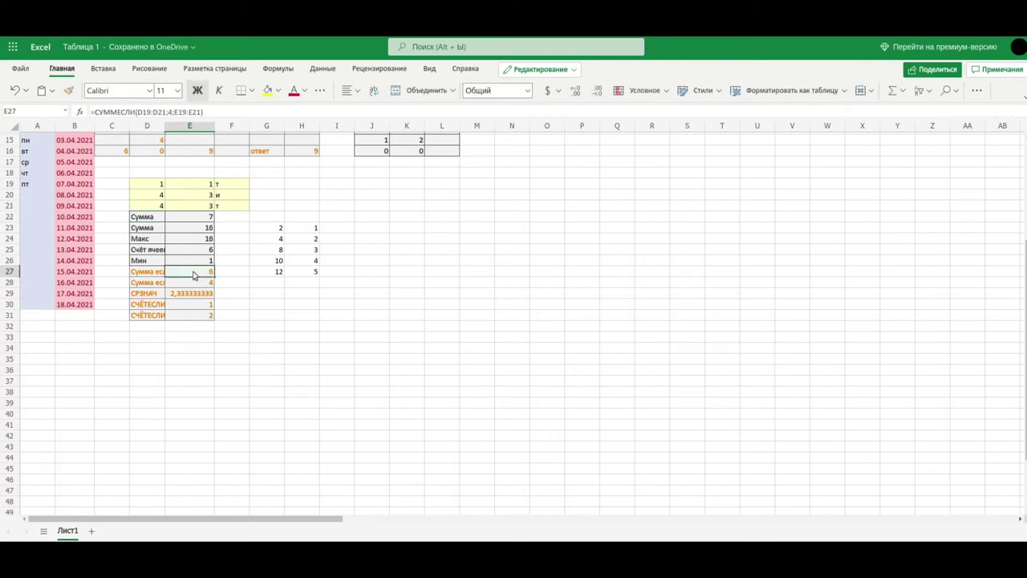
double_click(193, 274)
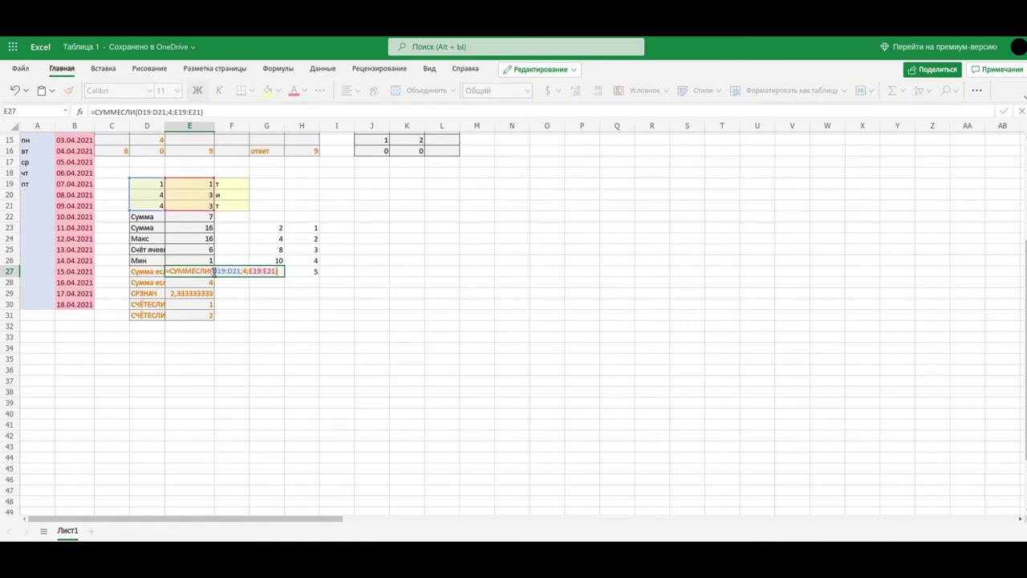
click(244, 290)
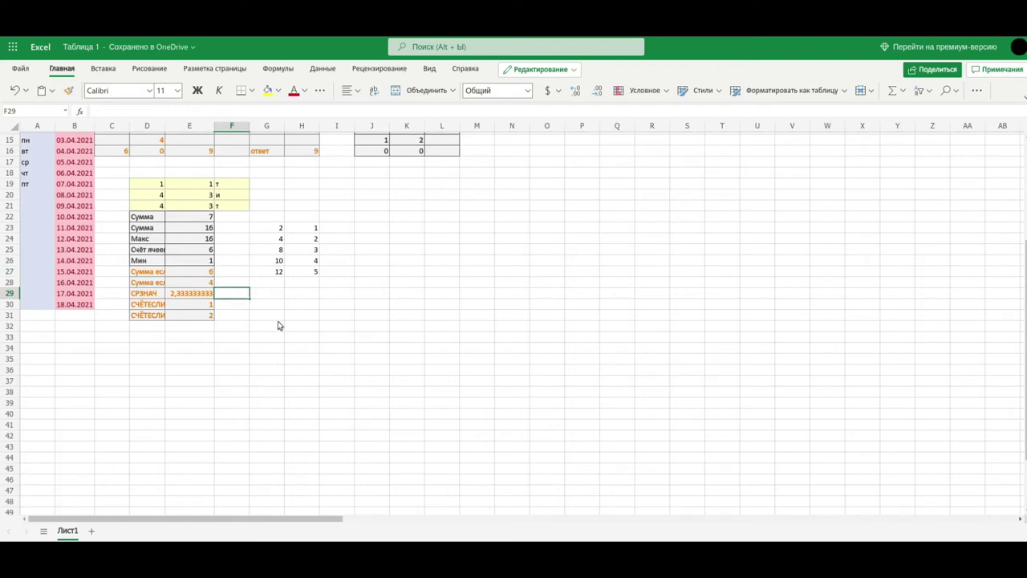
- Toggle bold on E28 and review its =СУММЕСЛИ(F19:F21;"т";E19:E21) formula
click(181, 284)
key(ctrl+b)
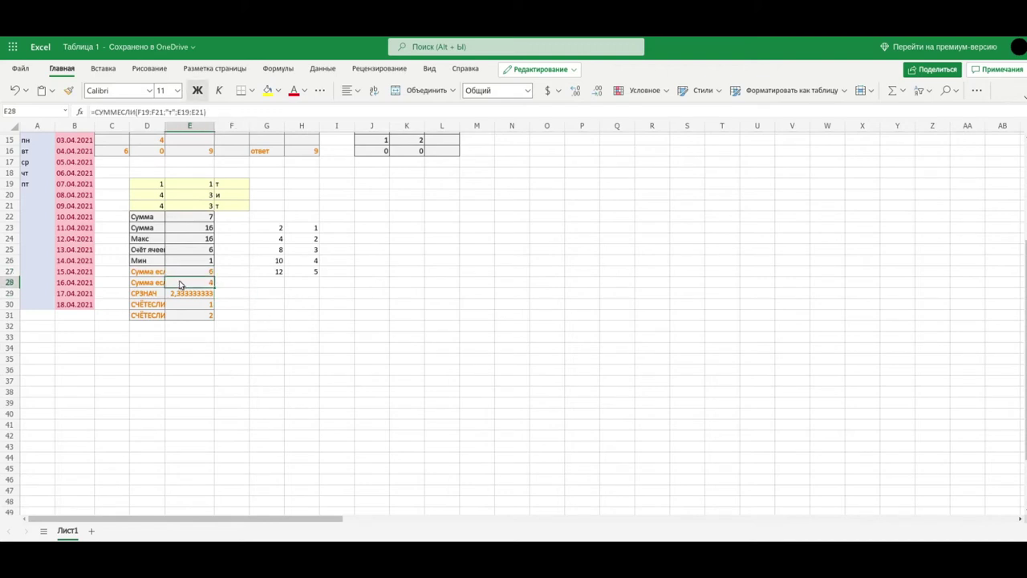
double_click(178, 282)
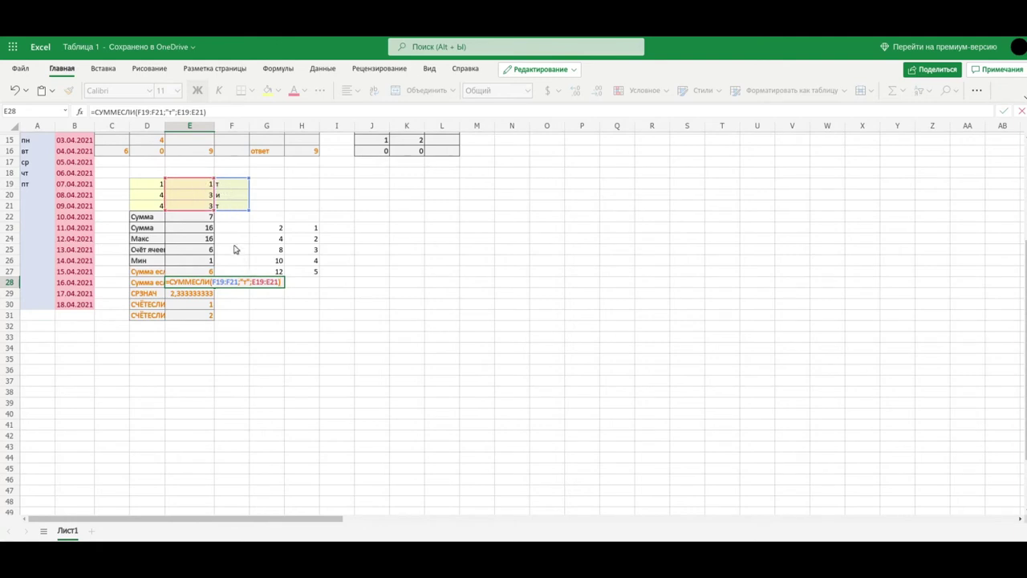
key(Return)
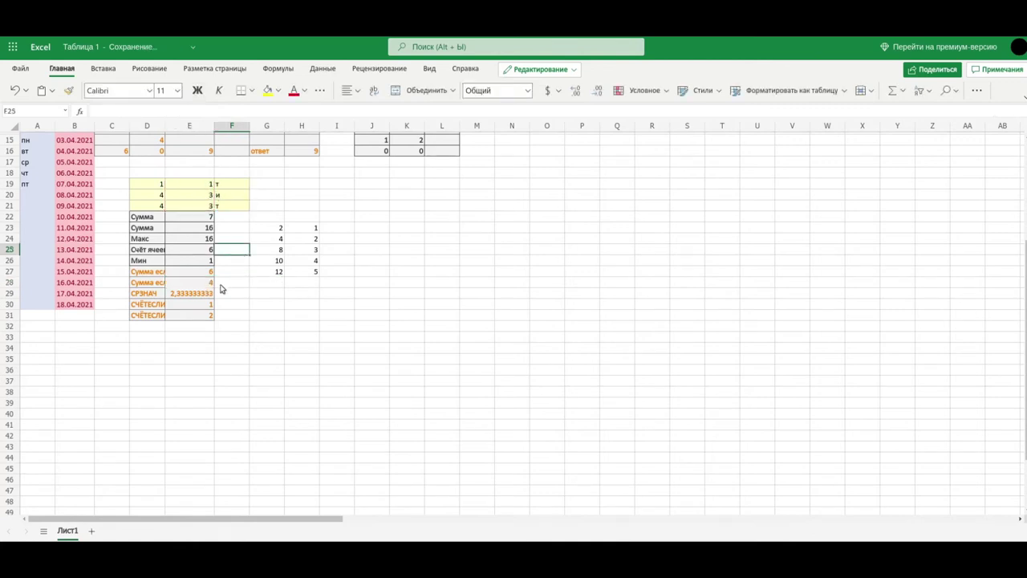
double_click(187, 297)
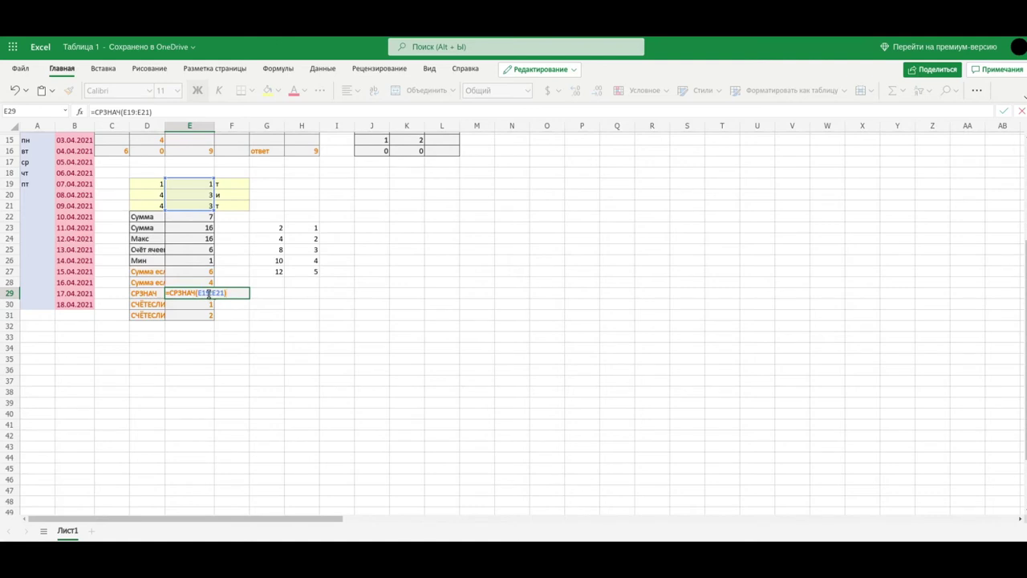
click(232, 274)
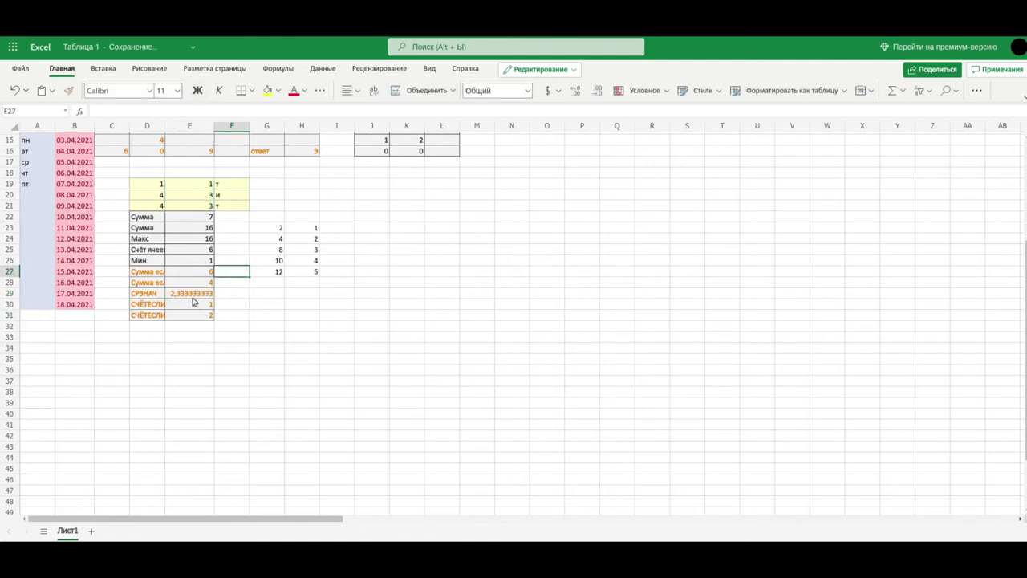
double_click(202, 195)
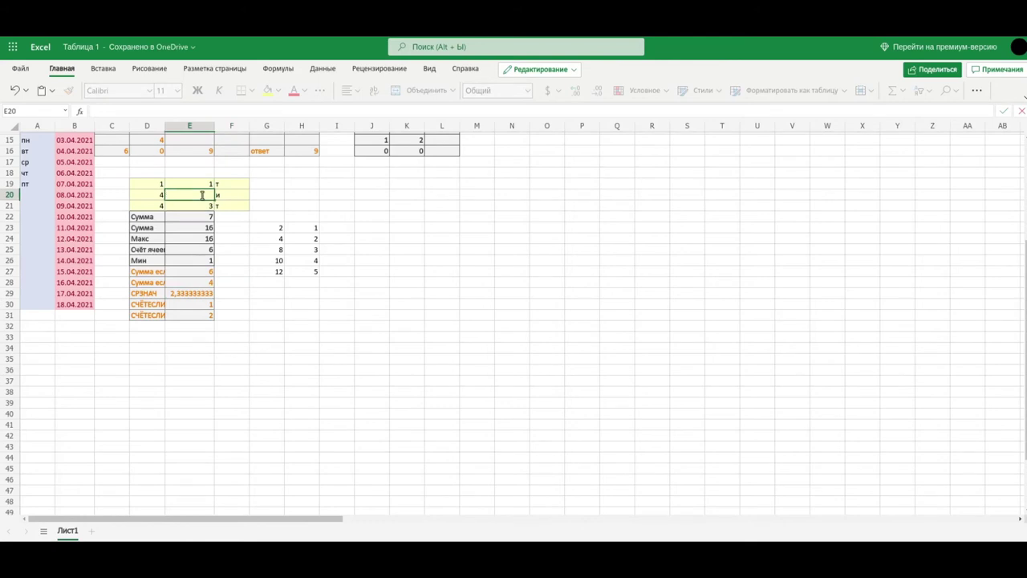
text(2)
- Confirm 2 in E20, check the average, and review E30's COUNTIF formula
key(Return)
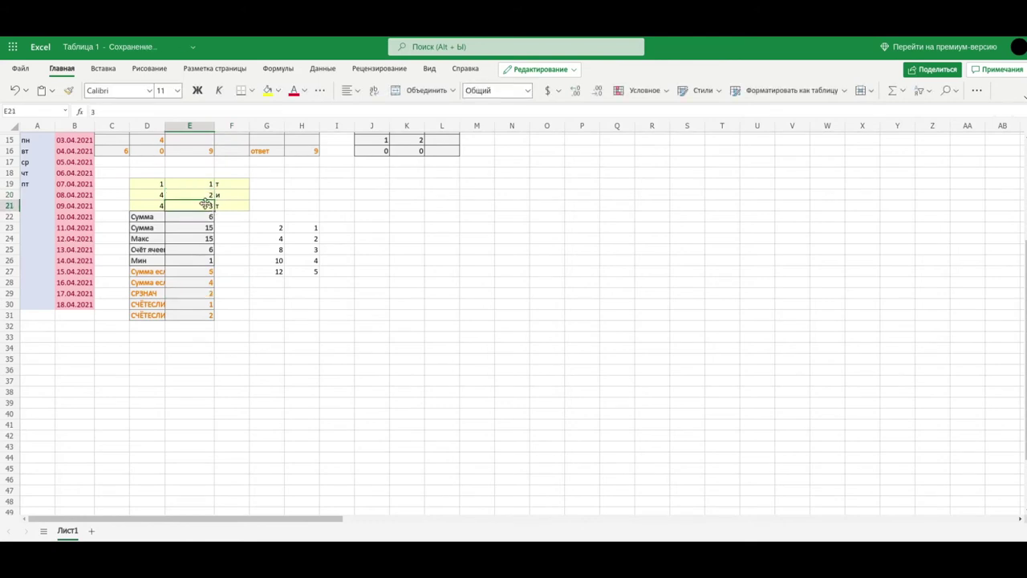
click(178, 295)
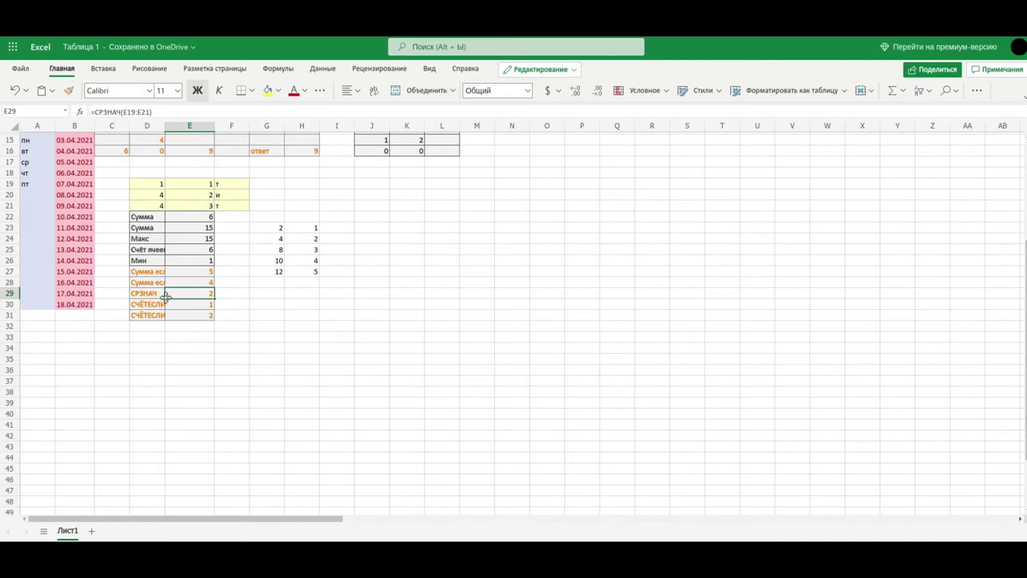
double_click(170, 304)
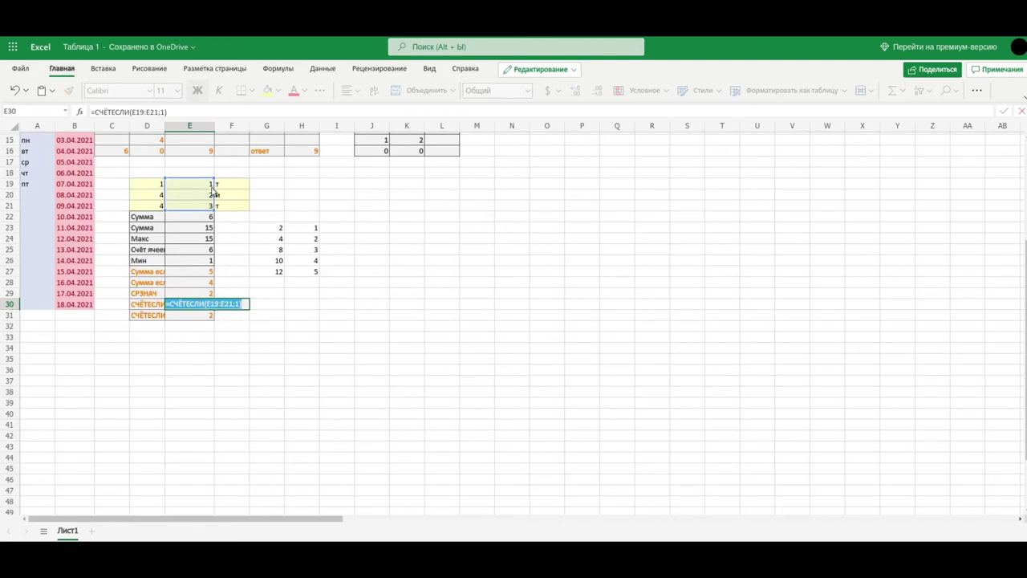
click(243, 327)
click(205, 308)
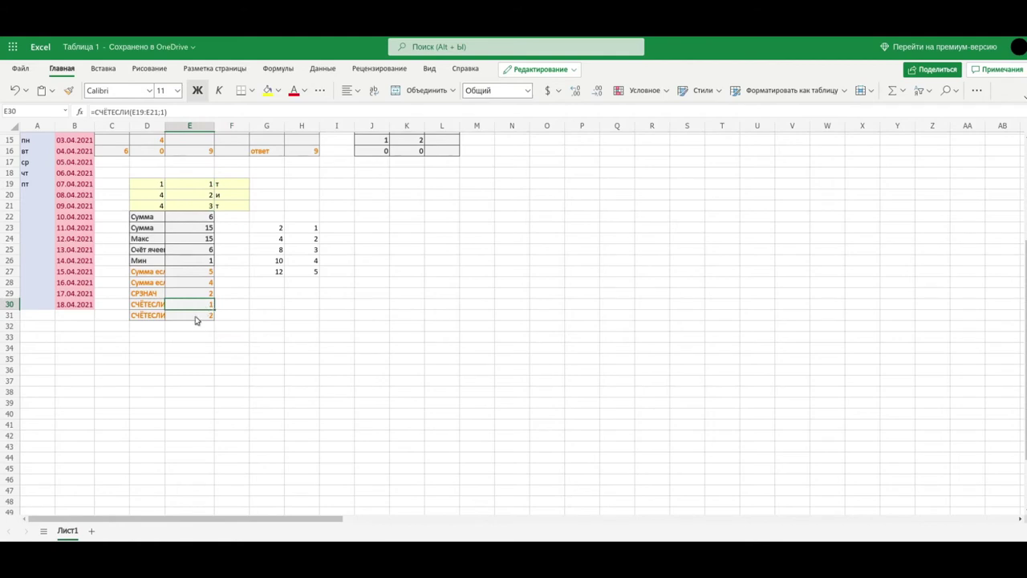
- Review E31's text-matching COUNTIF formula and select F19 holding т
double_click(195, 317)
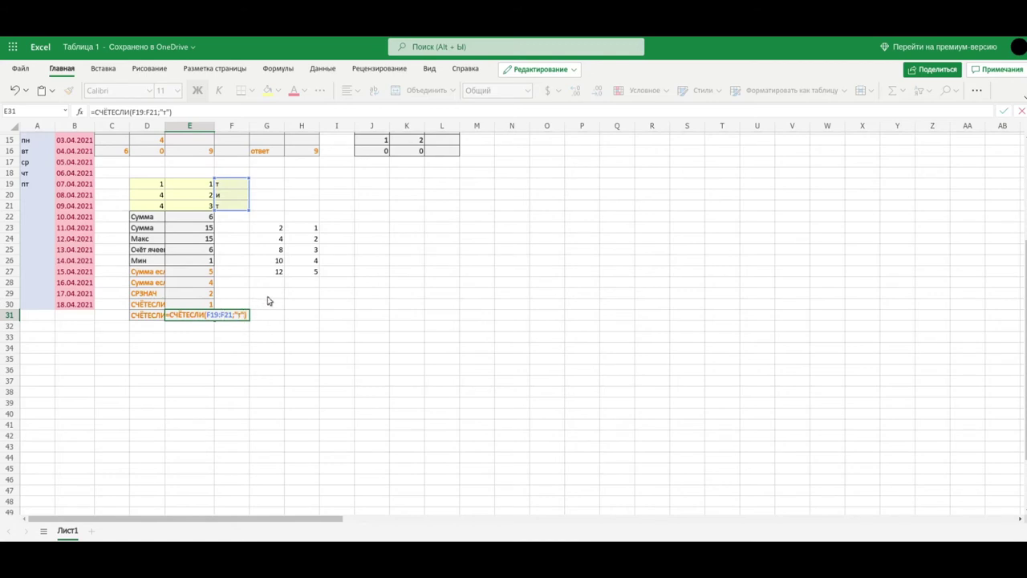
click(269, 296)
click(231, 186)
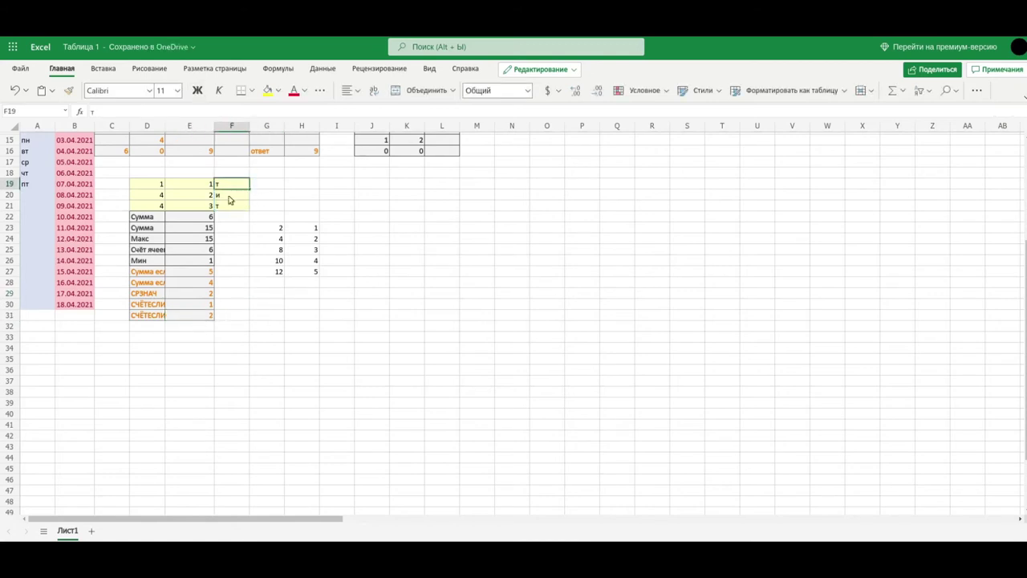
click(229, 211)
click(237, 186)
- Widen column D so labels like Сумма если and Счёт ячеек show in full
click(163, 171)
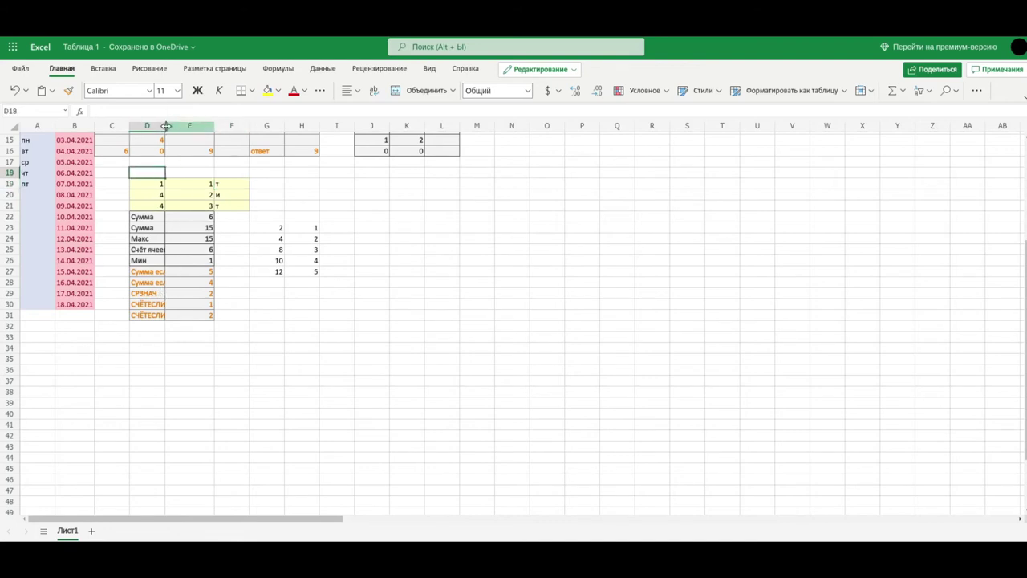
drag(166, 126, 178, 126)
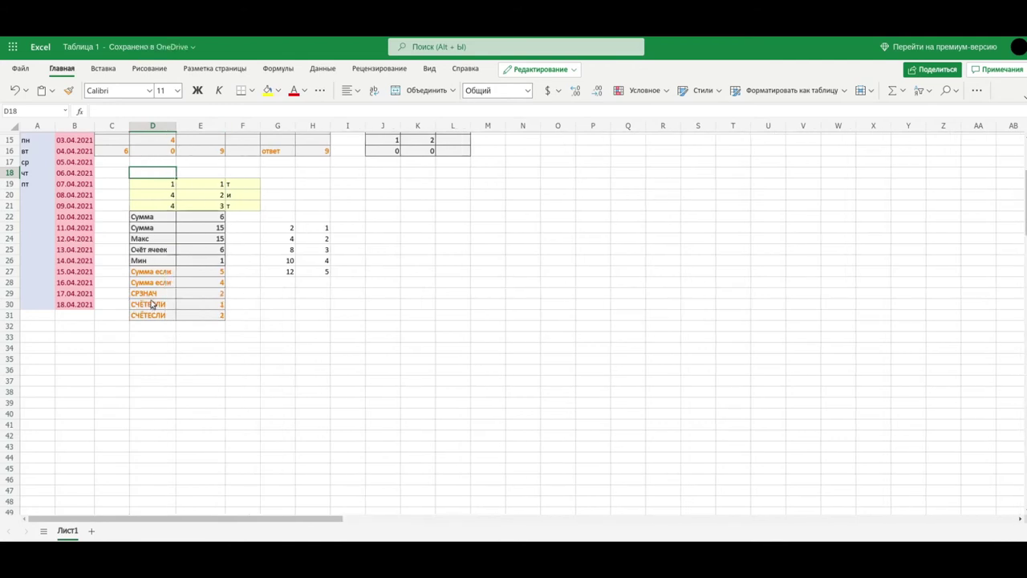
click(148, 252)
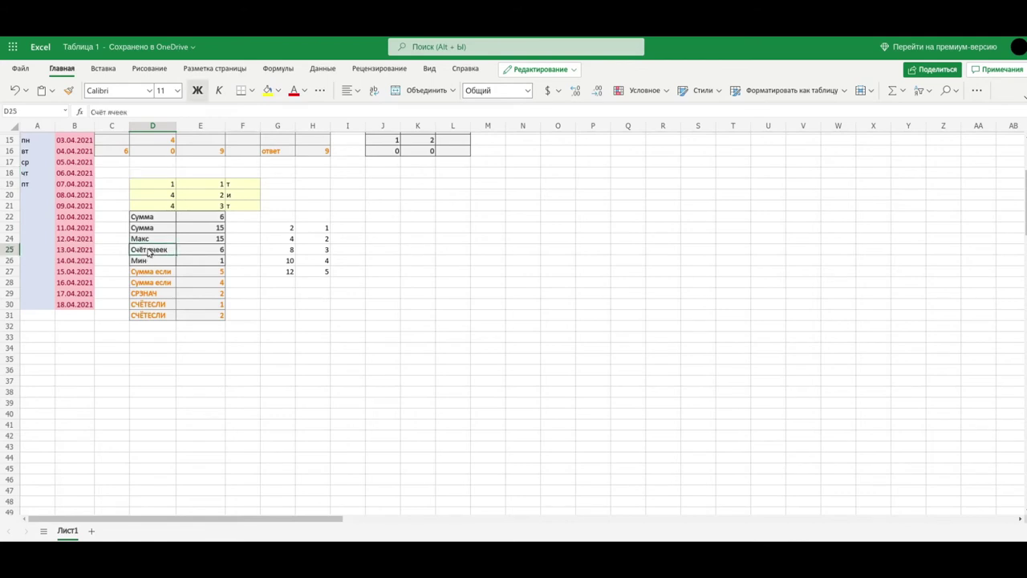
- Review E25's =СЧЁТ(E19:E24) formula without changing it
click(185, 255)
double_click(198, 254)
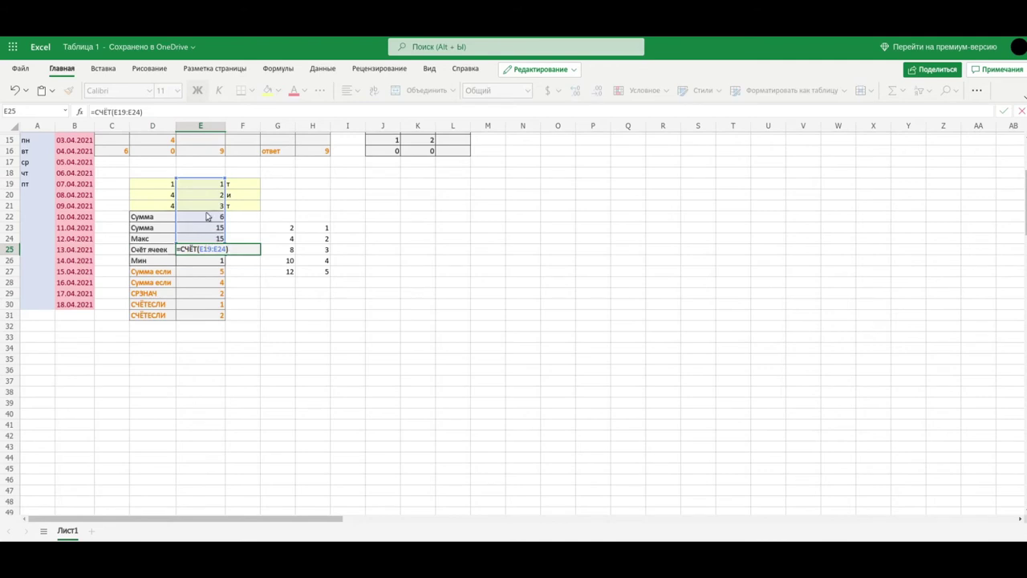
click(244, 287)
- Check E31's =СЧЁТЕСЛИ(F19:F21;"т") result of 2 against the F and E column cells
click(201, 315)
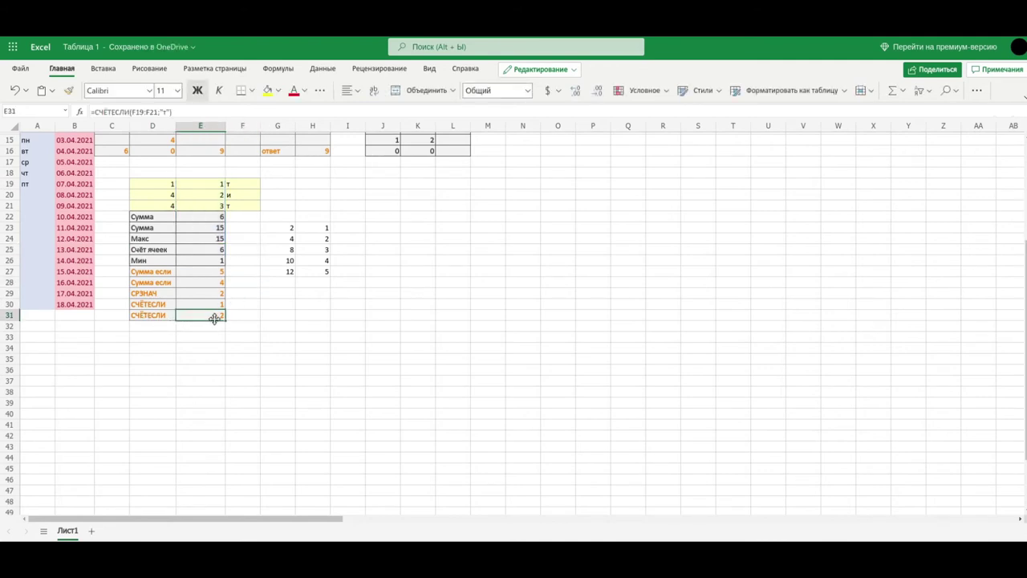
click(241, 184)
click(239, 207)
click(217, 189)
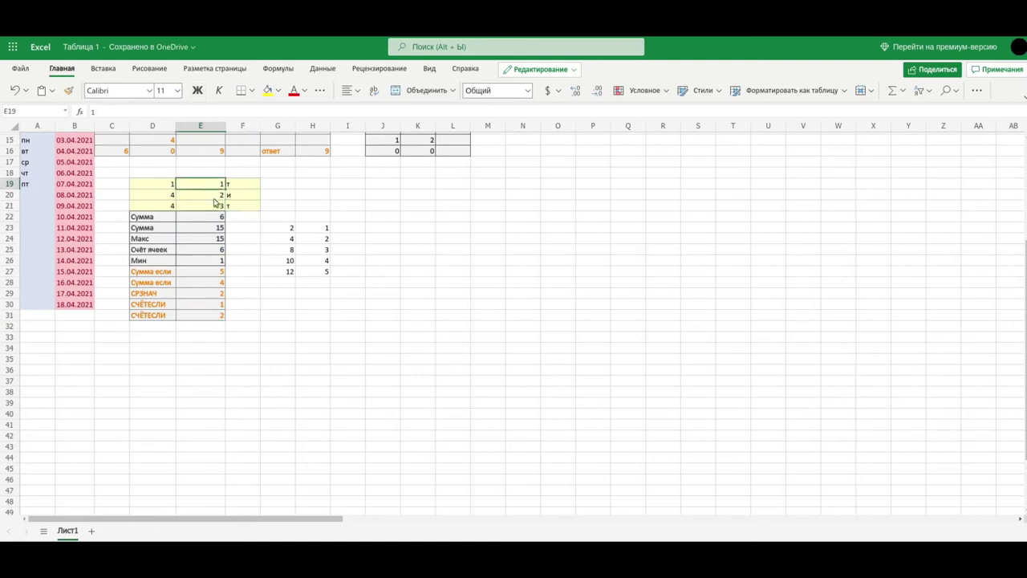
click(212, 210)
click(210, 206)
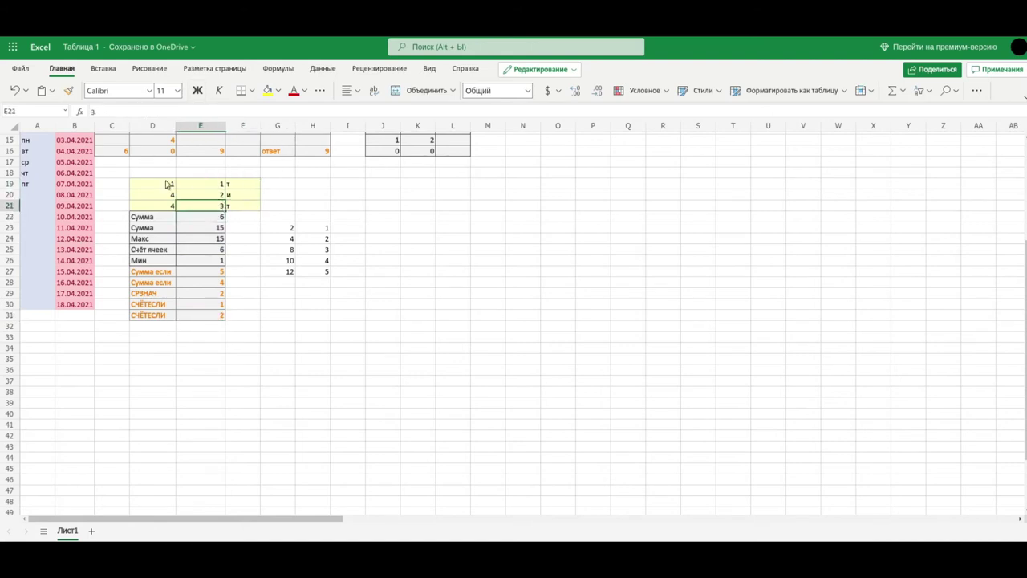
- Check and commit H16's =МАКС(C14:E16), returning 9
scroll(238, 309, up, 3)
scroll(239, 309, up, 2)
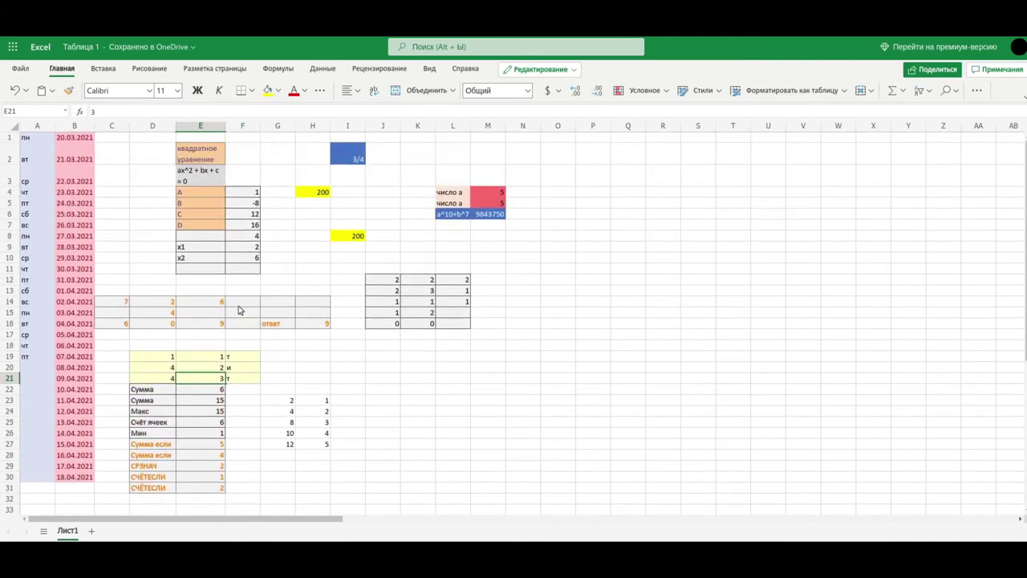
click(318, 327)
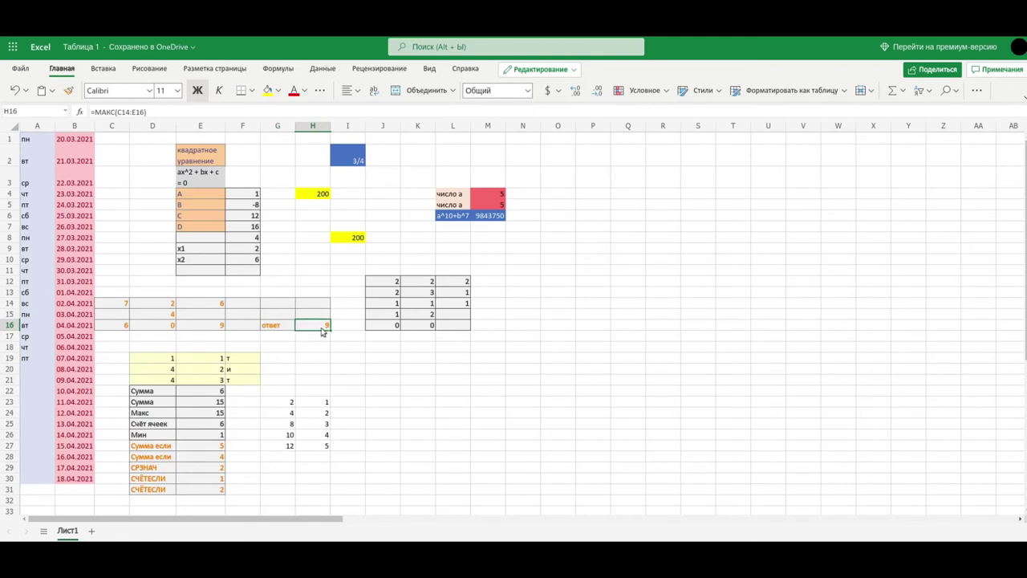
click(125, 111)
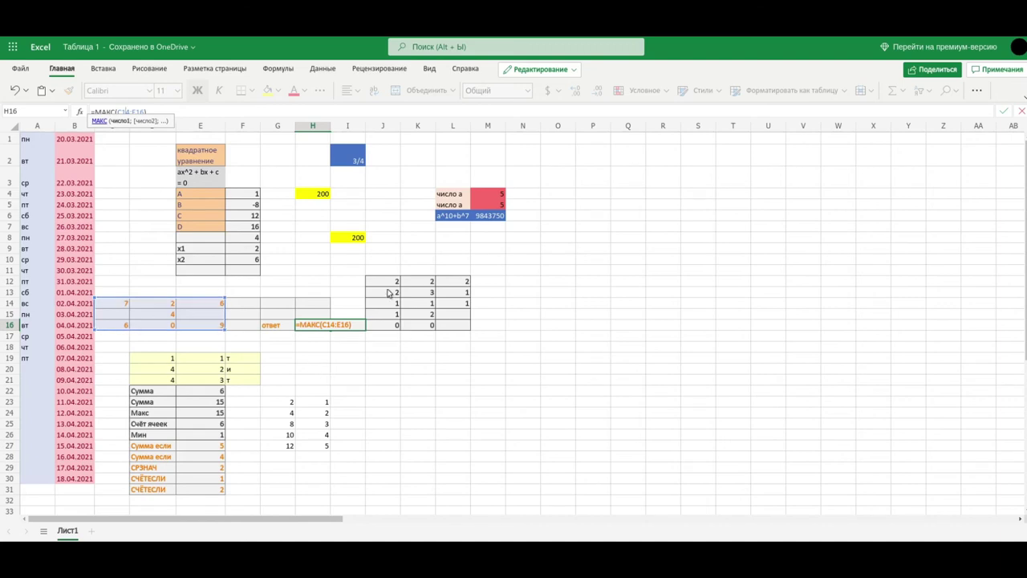
click(353, 262)
click(353, 157)
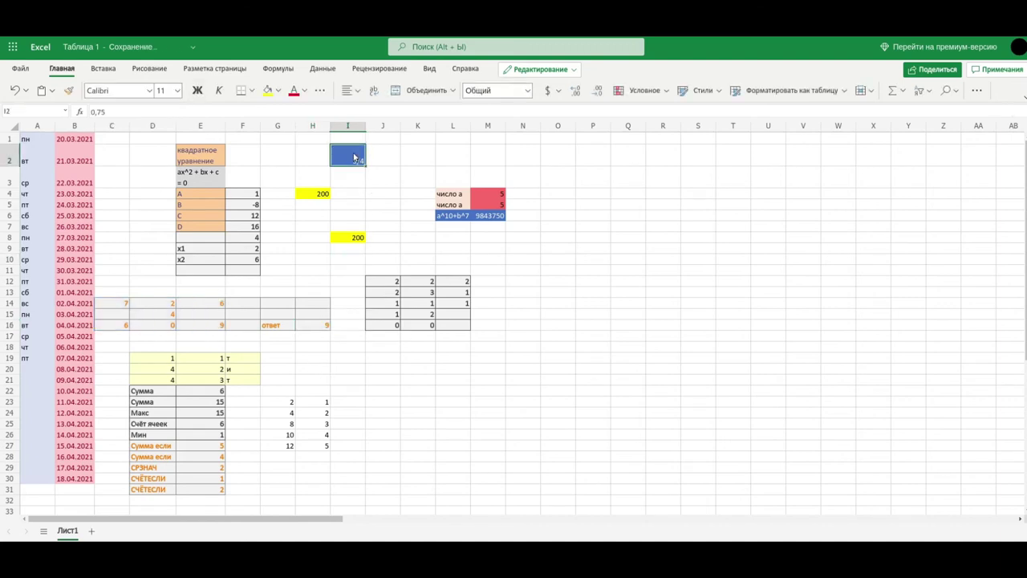
double_click(354, 157)
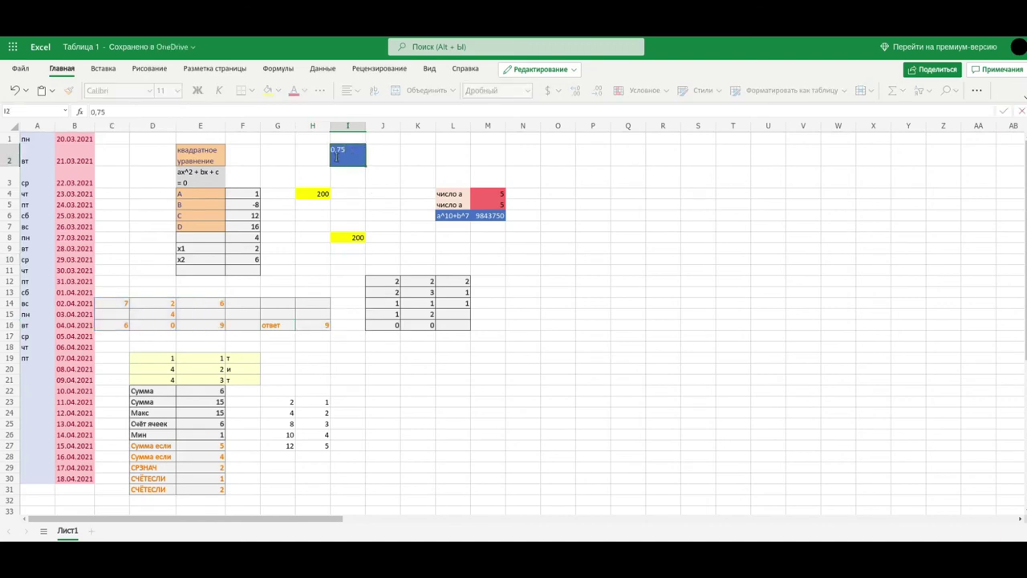
click(366, 185)
click(348, 153)
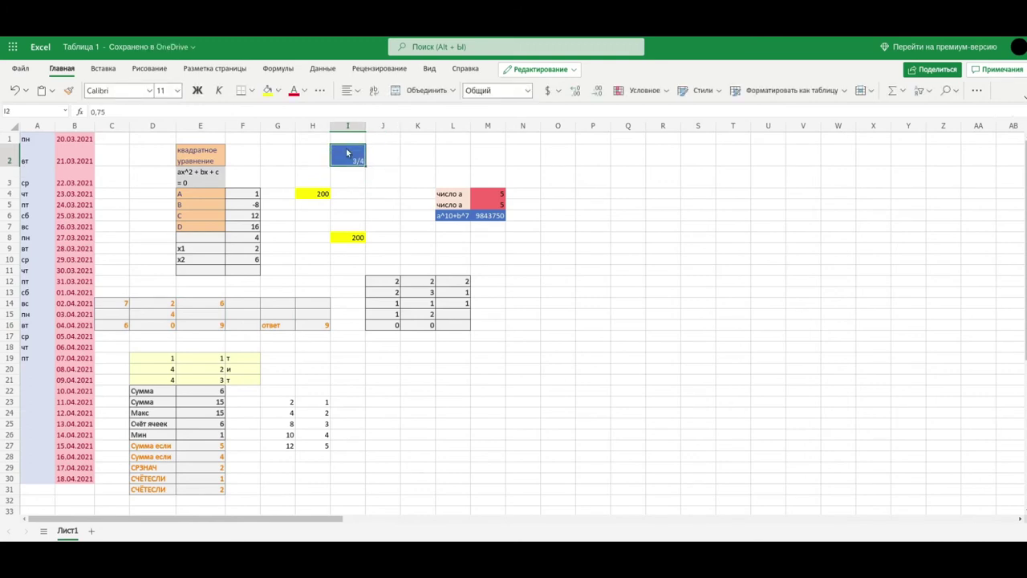
right_click(347, 153)
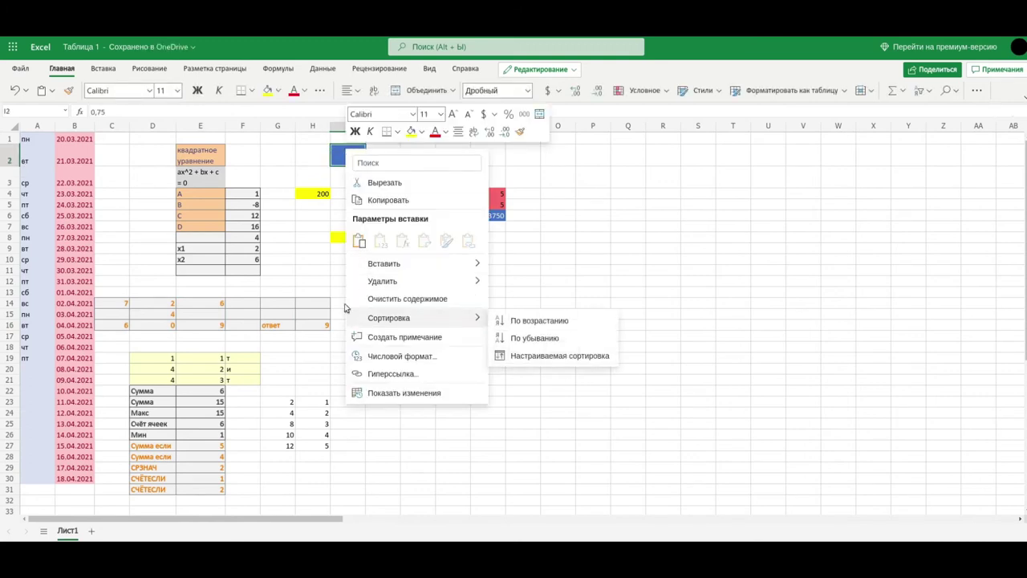
click(303, 234)
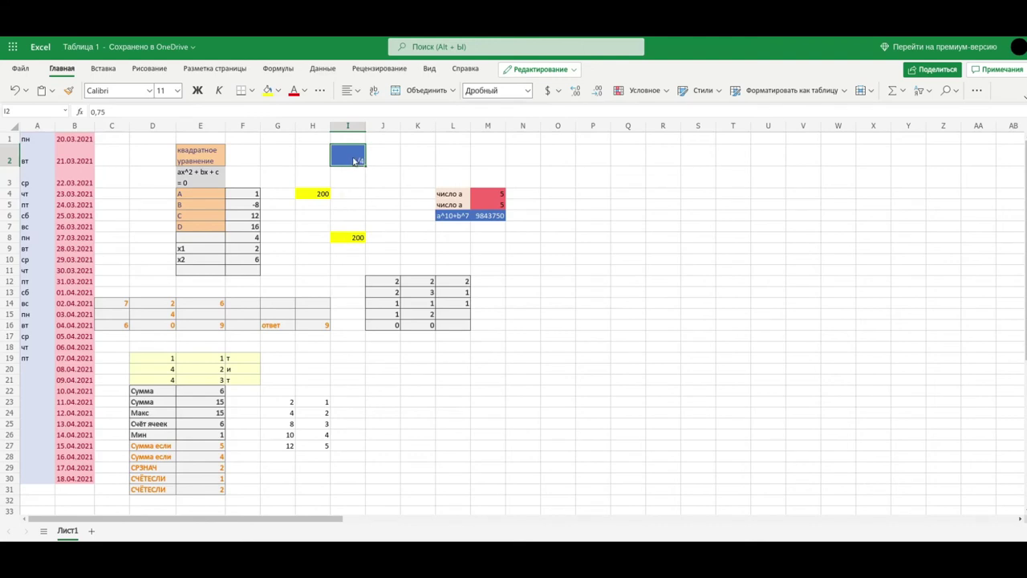
click(527, 90)
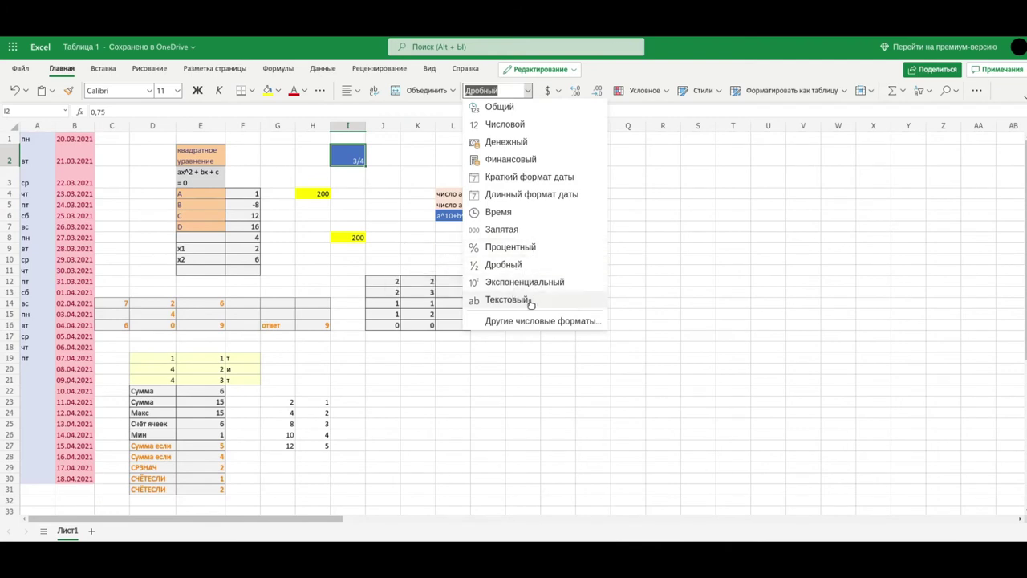
click(527, 125)
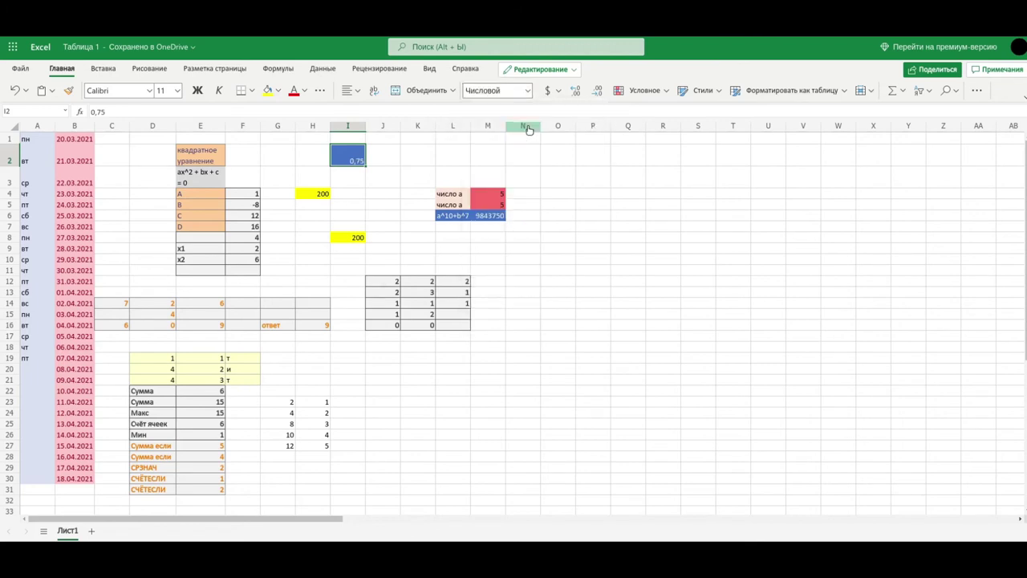
click(528, 90)
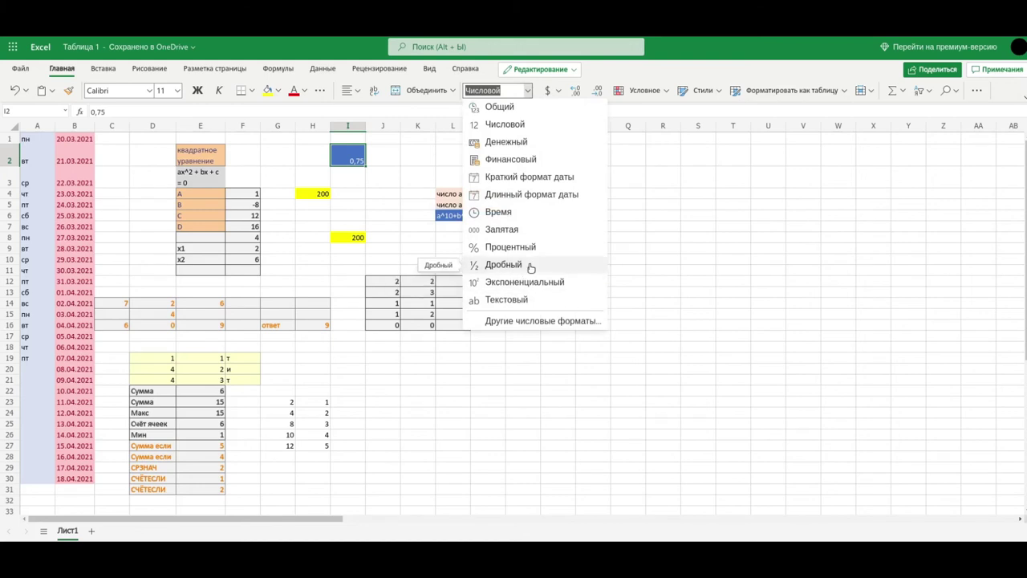
click(503, 264)
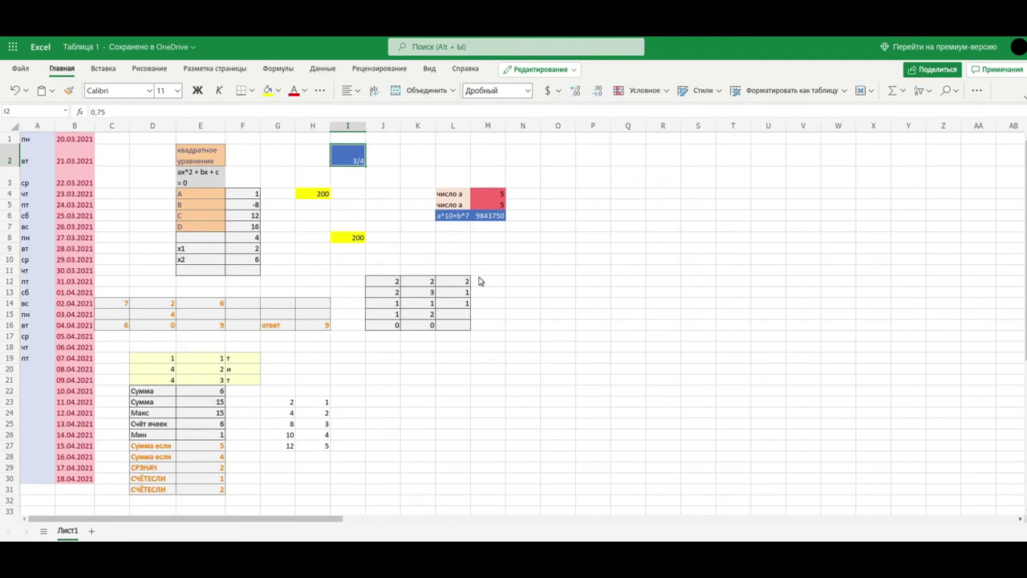
- Inspect I8's =МАКС(F4:H4) formula, showing 200, and bring up its number format list
double_click(354, 238)
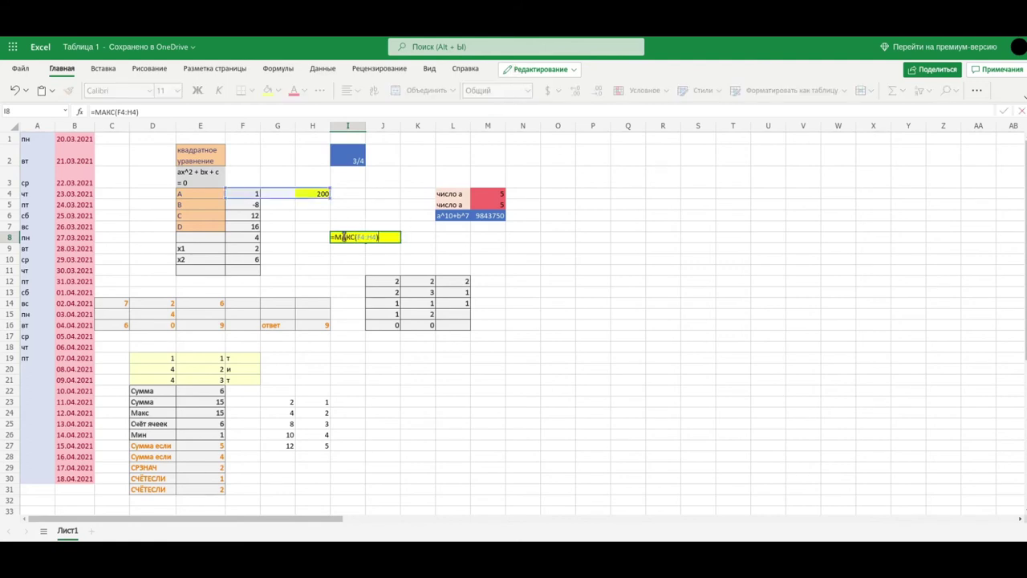
key(Escape)
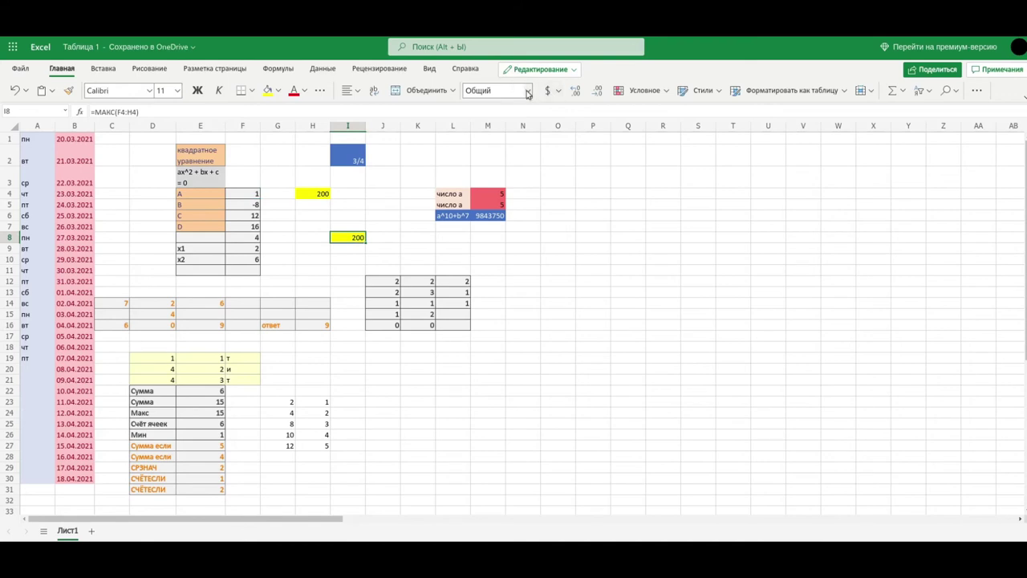
click(527, 92)
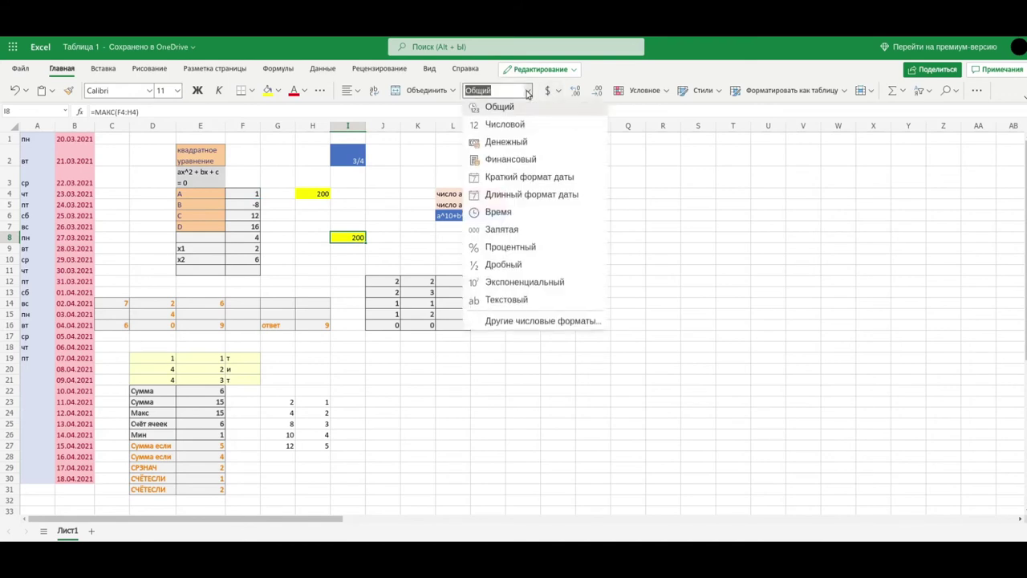
- Try the Денежный and Финансовый formats on I8, then return it to Общий
click(521, 142)
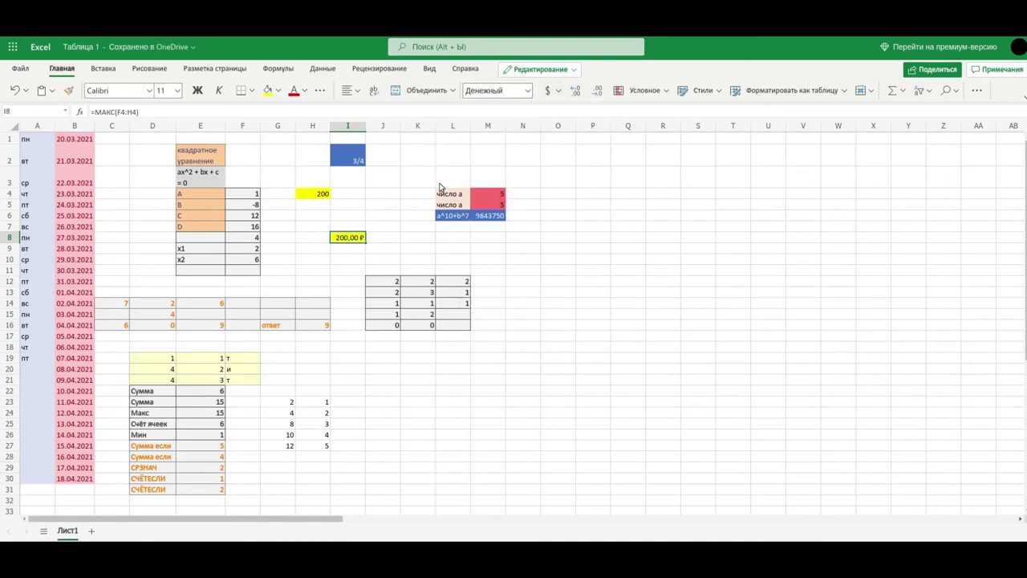
click(528, 91)
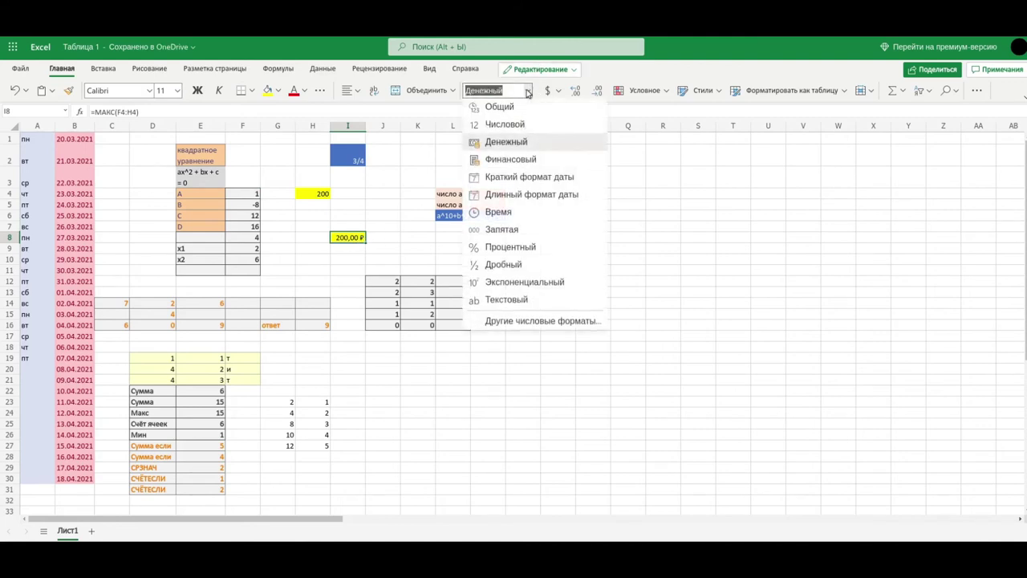
click(507, 160)
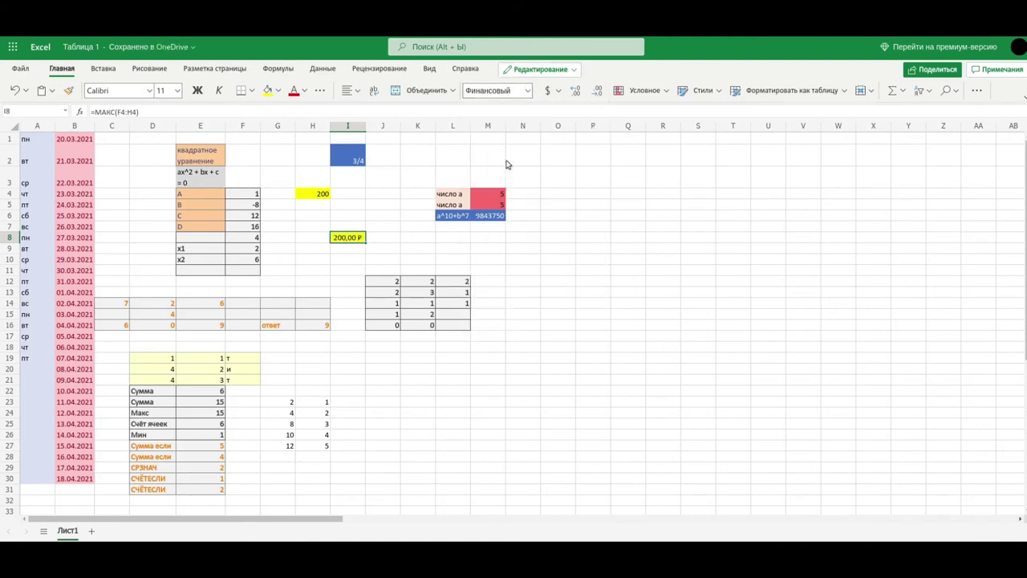
click(528, 90)
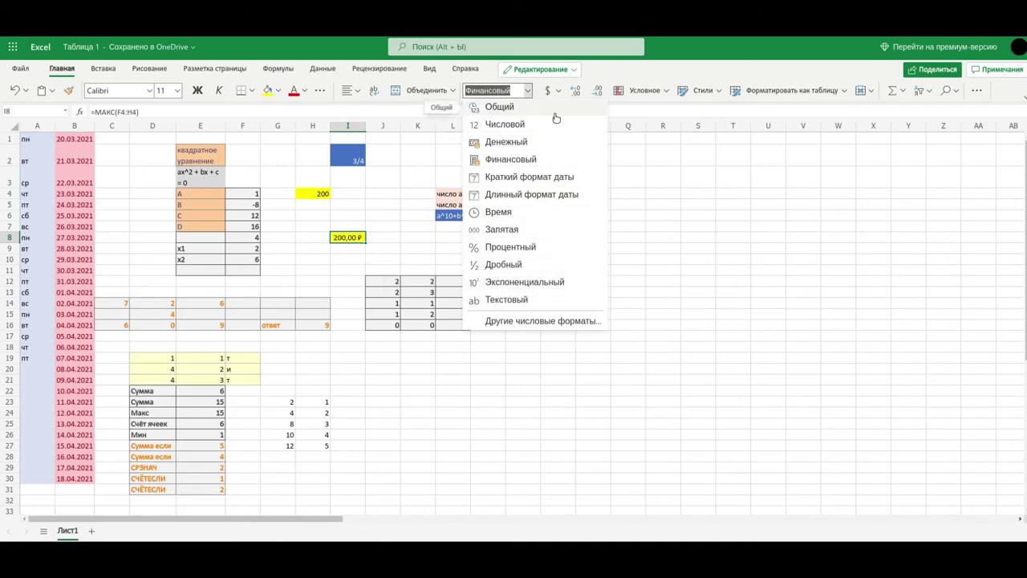
click(441, 110)
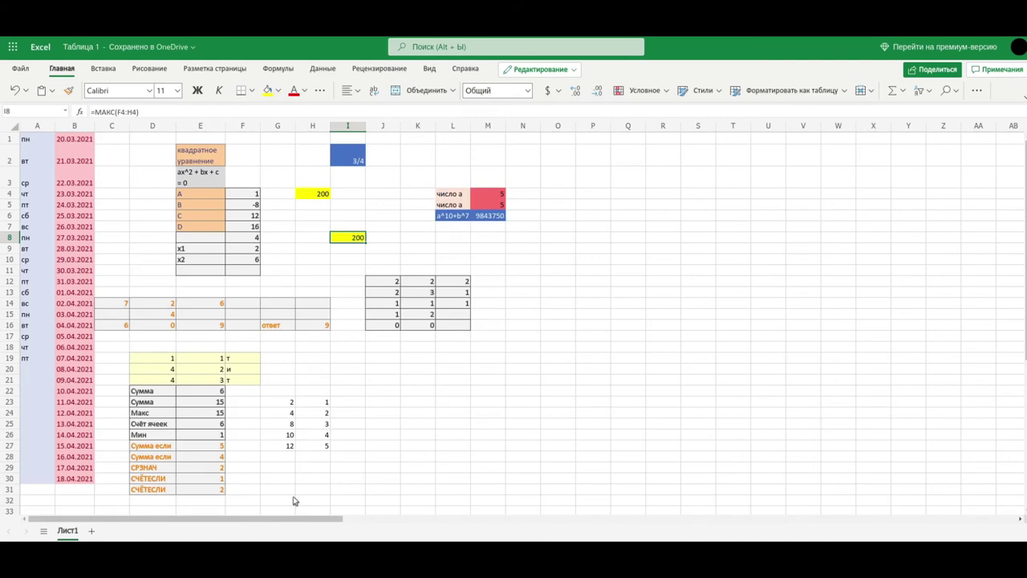
scroll(383, 327, down, 1)
scroll(382, 327, up, 1)
- Shade J3:K7 light blue with the 20% — акцент1 cell style
drag(400, 187, 418, 228)
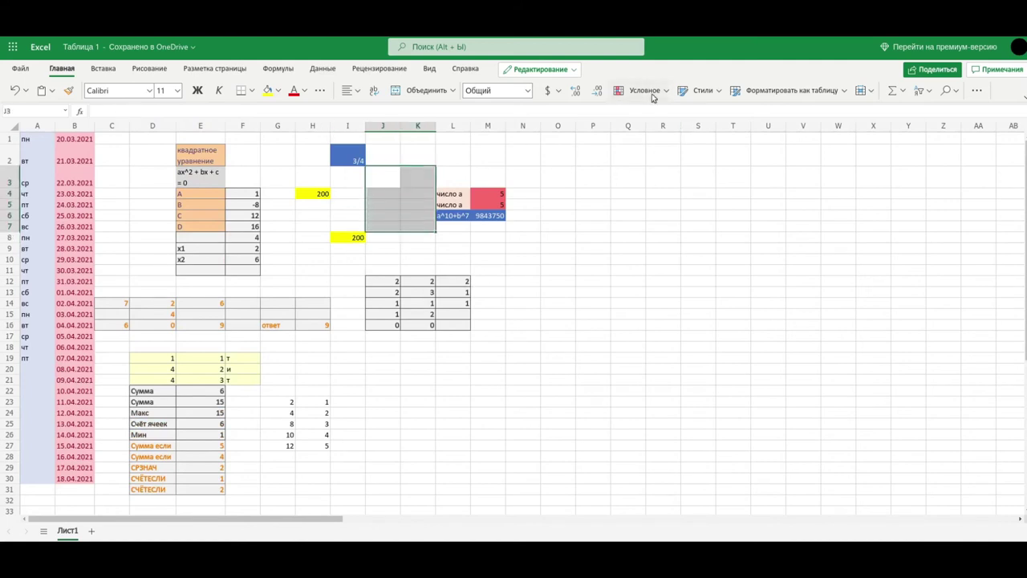
click(719, 93)
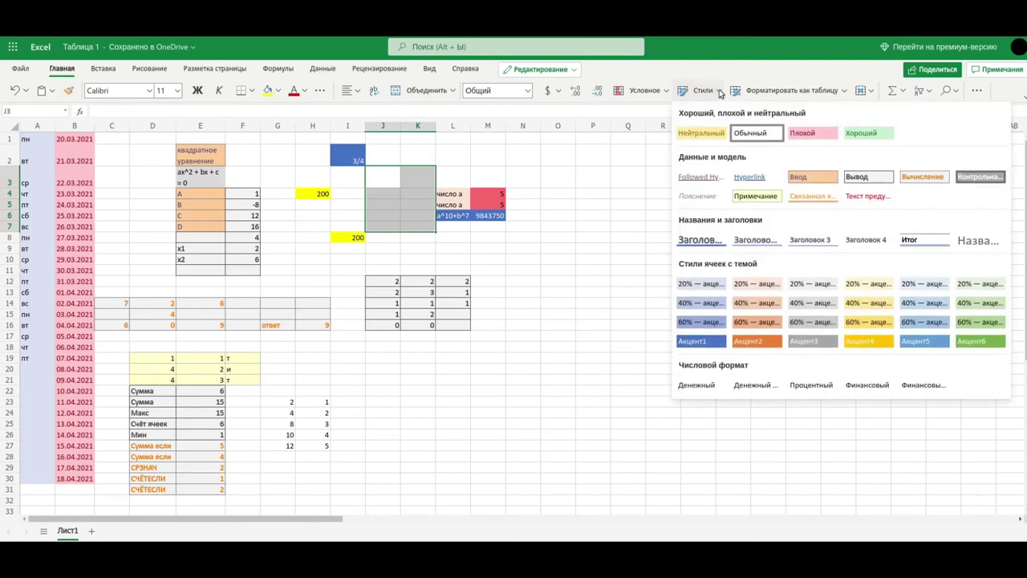
click(775, 136)
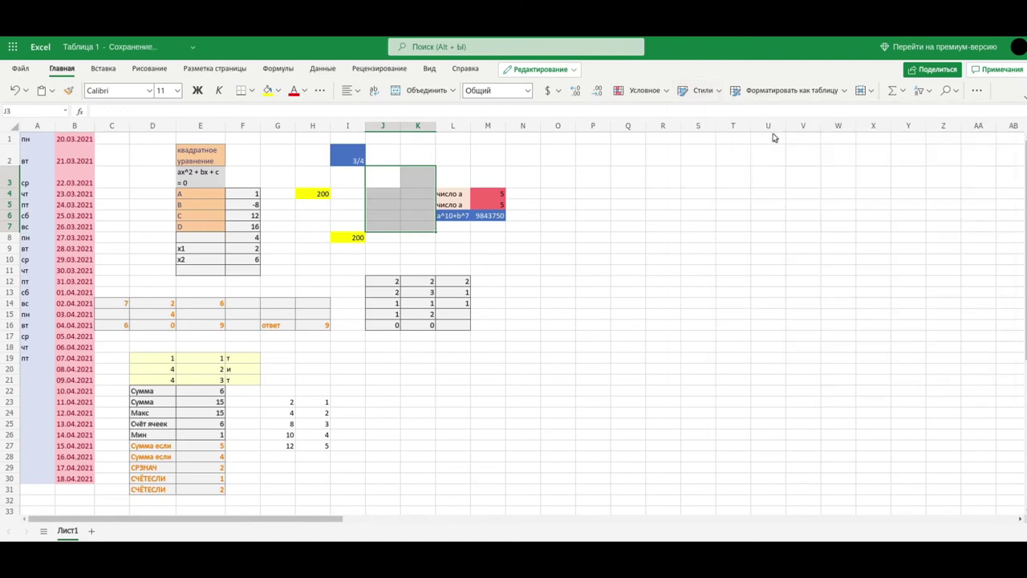
click(719, 92)
click(719, 285)
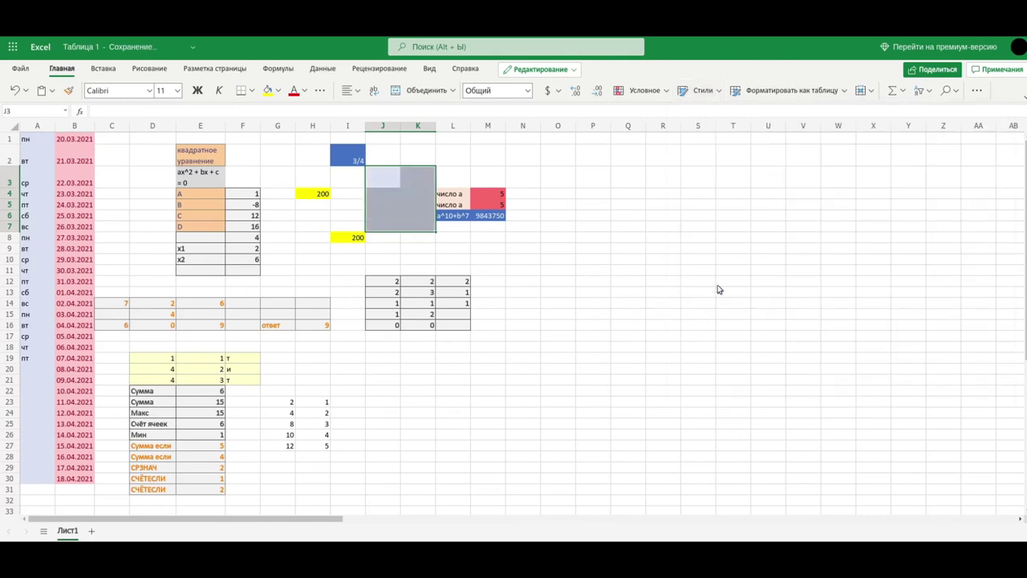
click(589, 280)
click(417, 204)
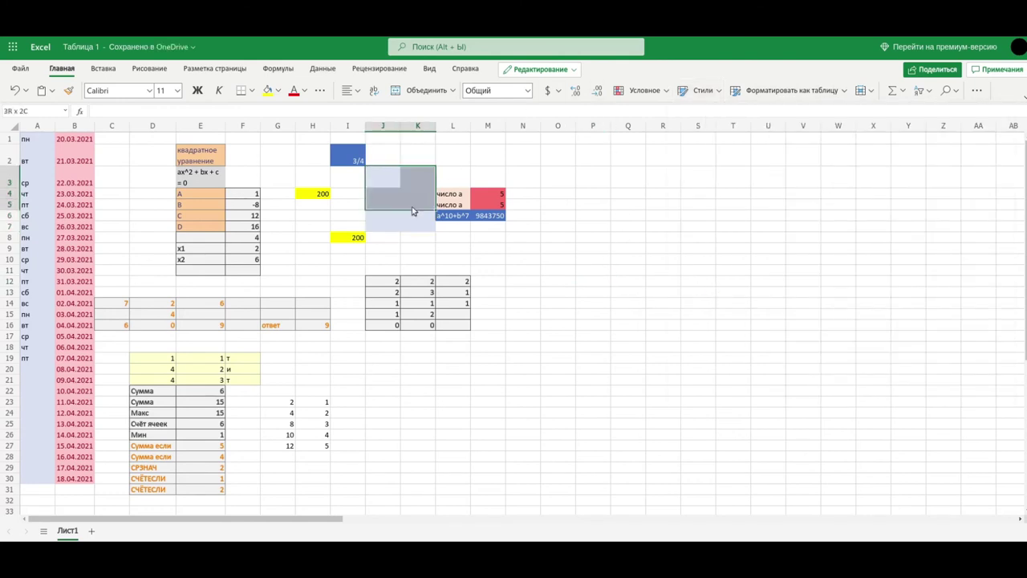
drag(368, 171, 418, 237)
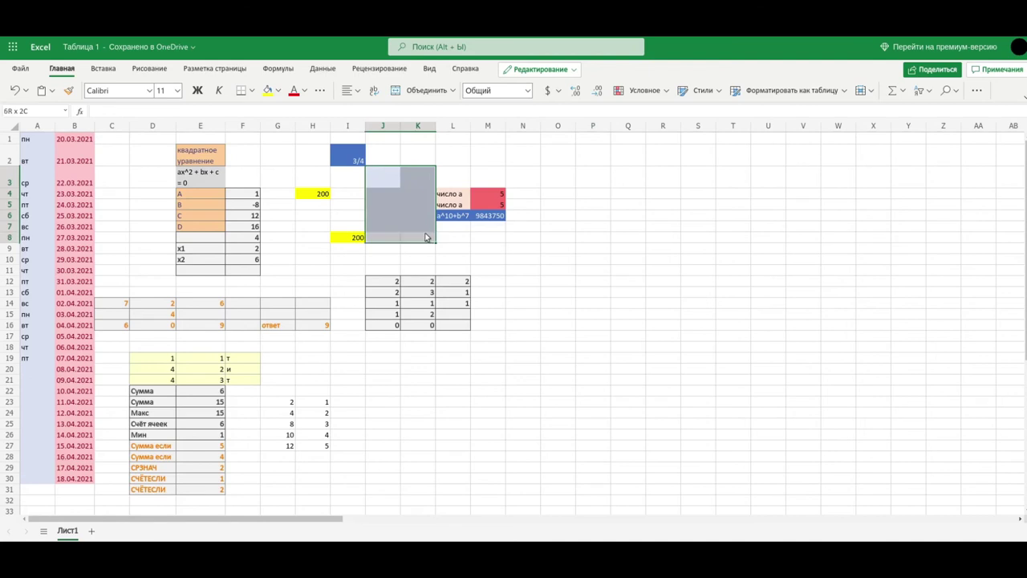
- Fill cell G2 yellow and cell G3 black
click(274, 160)
click(267, 90)
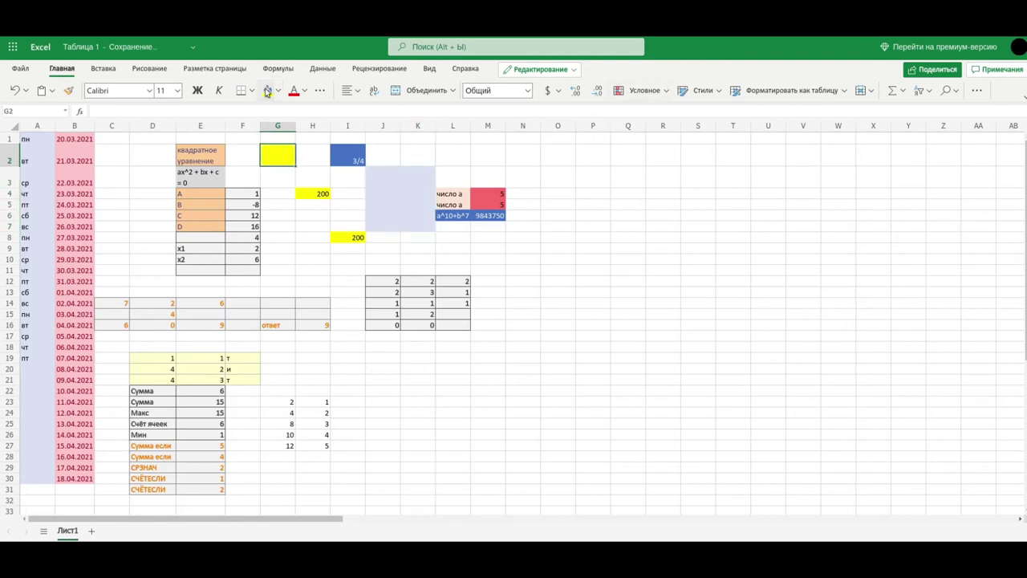
click(282, 178)
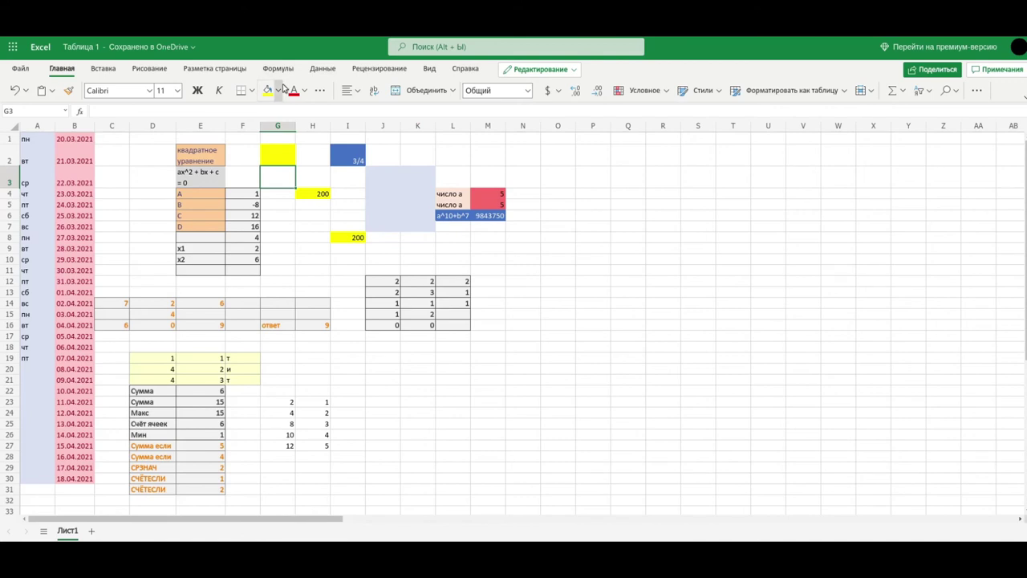
click(279, 90)
click(301, 218)
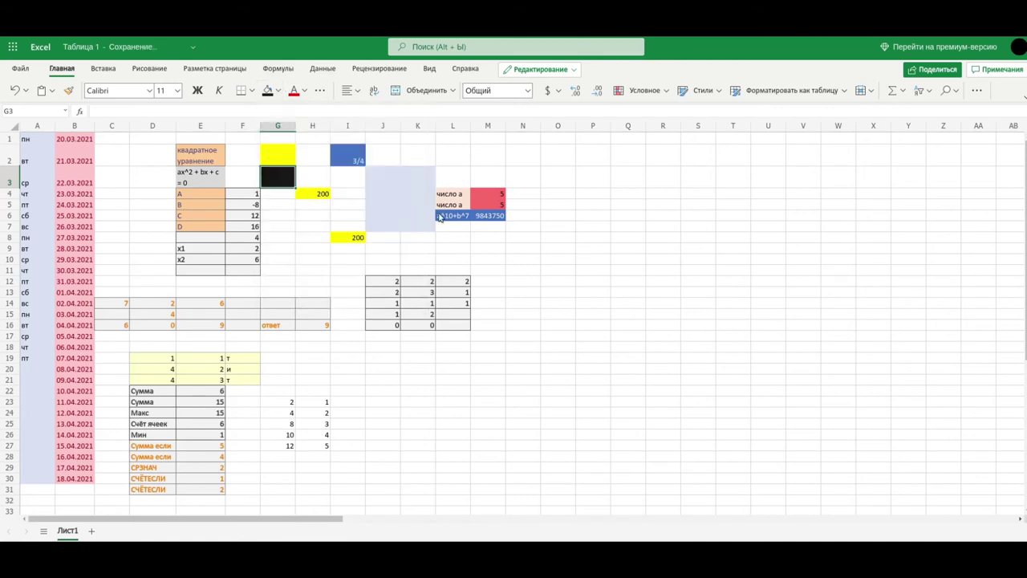
click(558, 219)
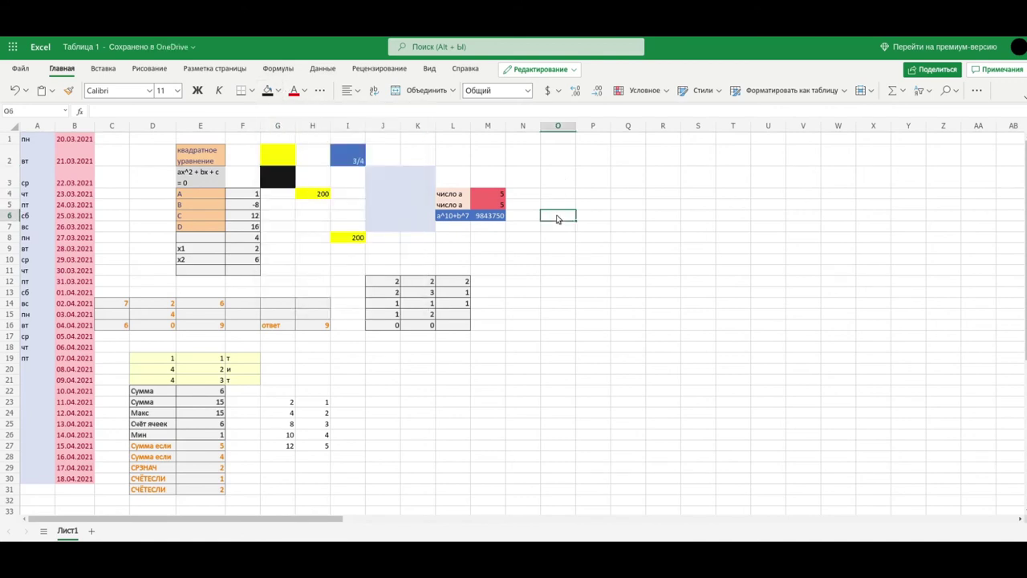
click(320, 90)
key(Escape)
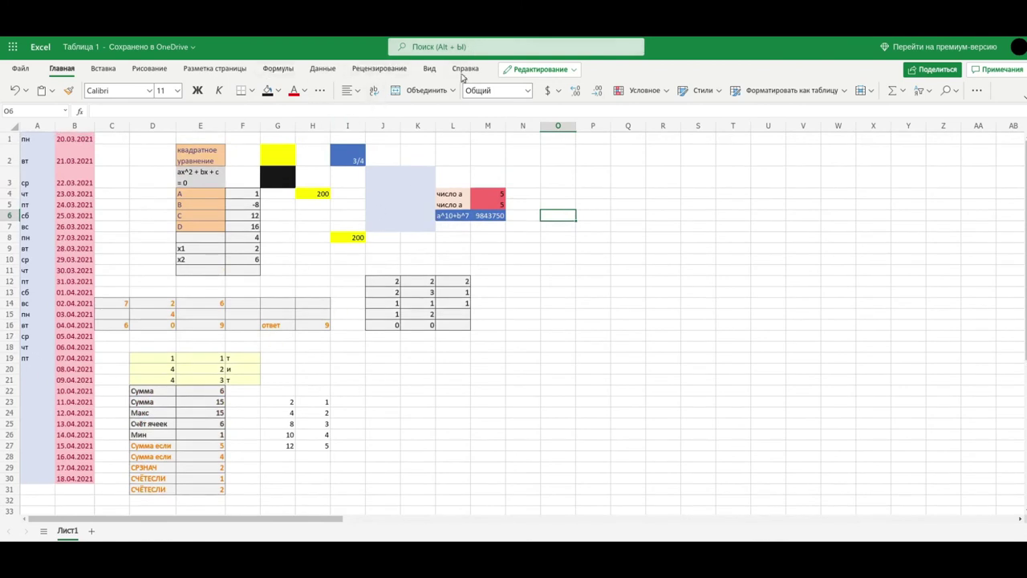
click(464, 46)
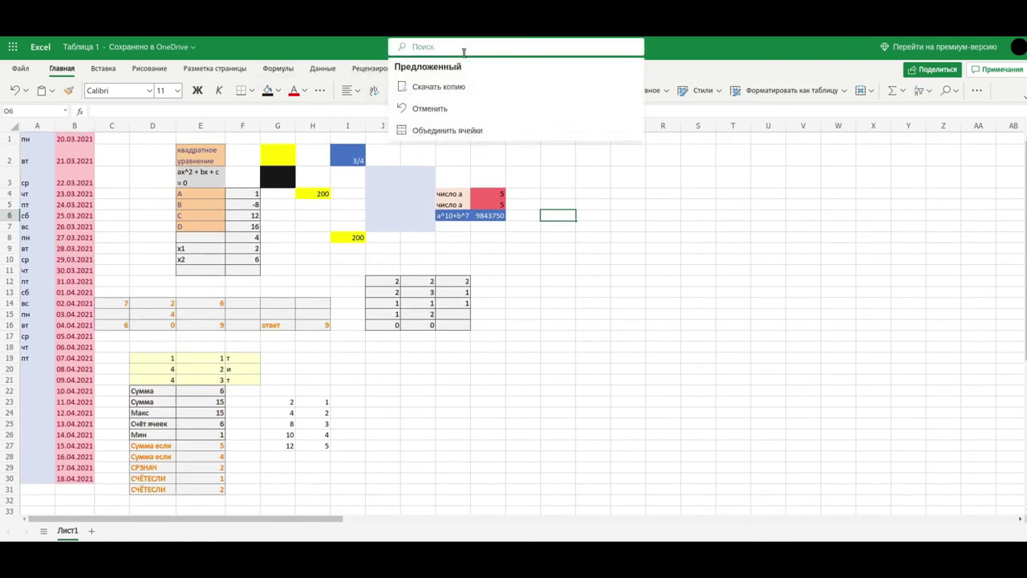
key(Escape)
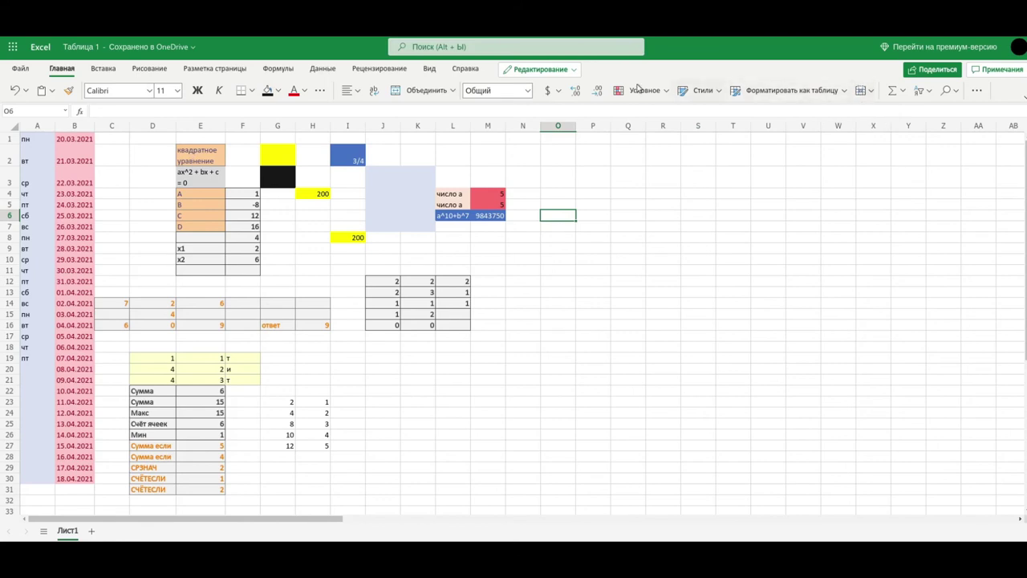
click(558, 91)
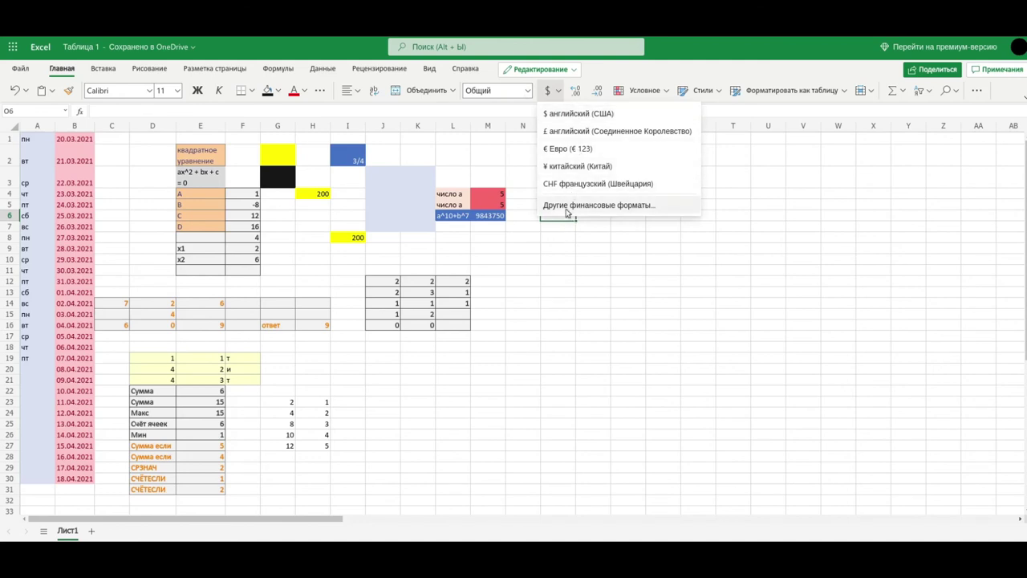
key(Escape)
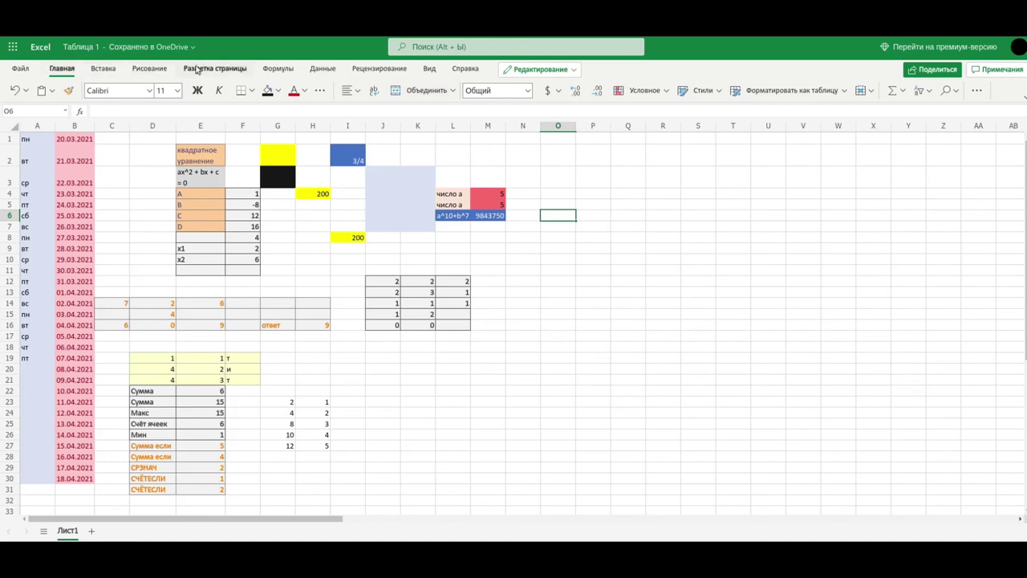
- Switch to the Insert commands and select the number table J12:L16
click(117, 72)
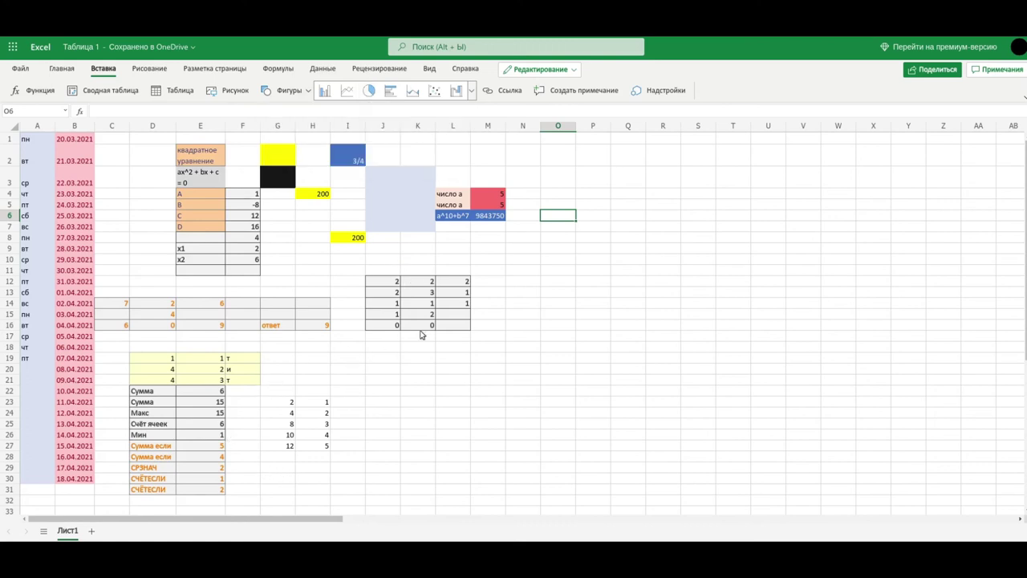
drag(365, 280, 469, 332)
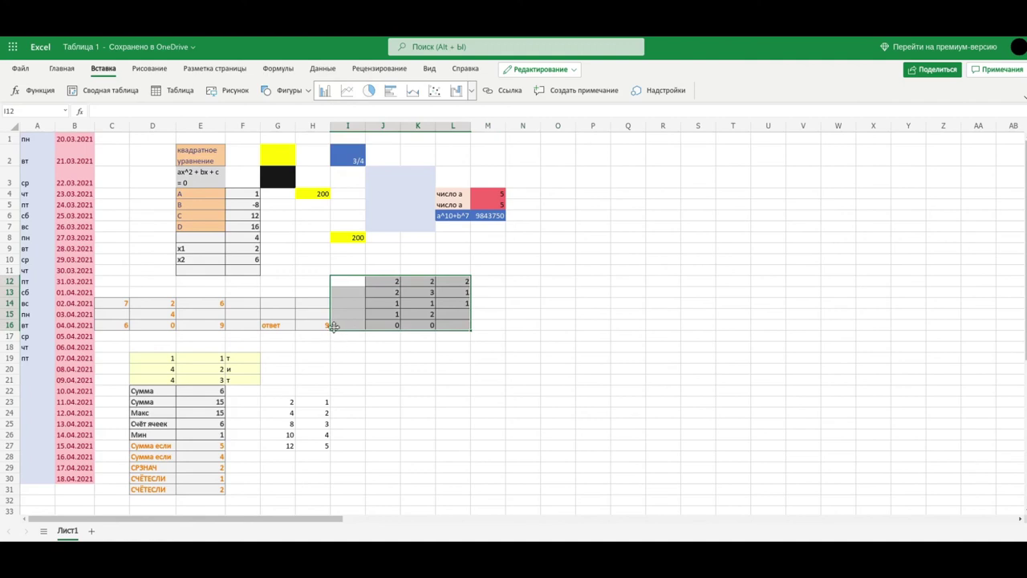
click(361, 302)
drag(368, 280, 455, 330)
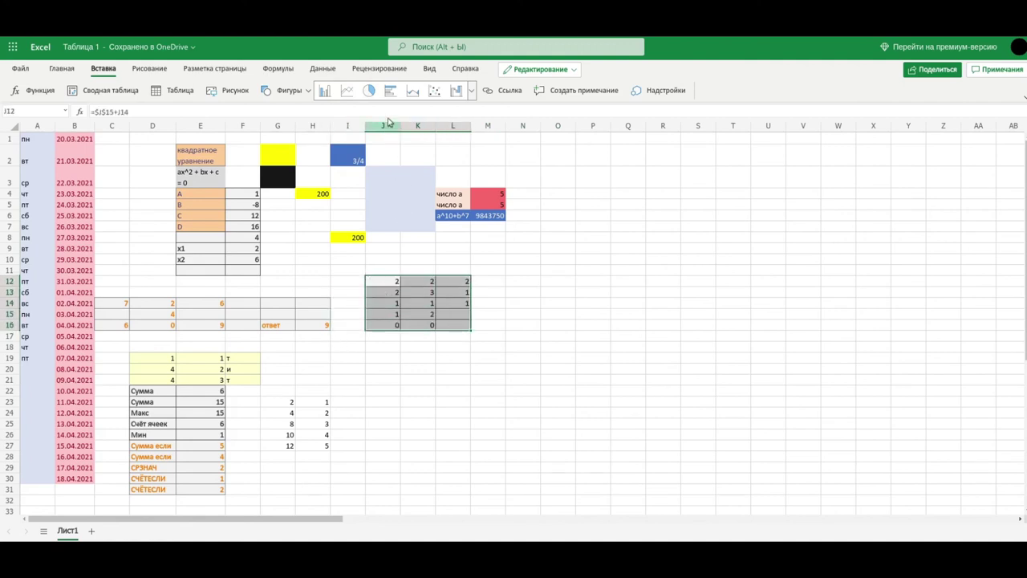
- Insert a line chart of J12:L16, move it right of the table, and show its format pane
click(355, 91)
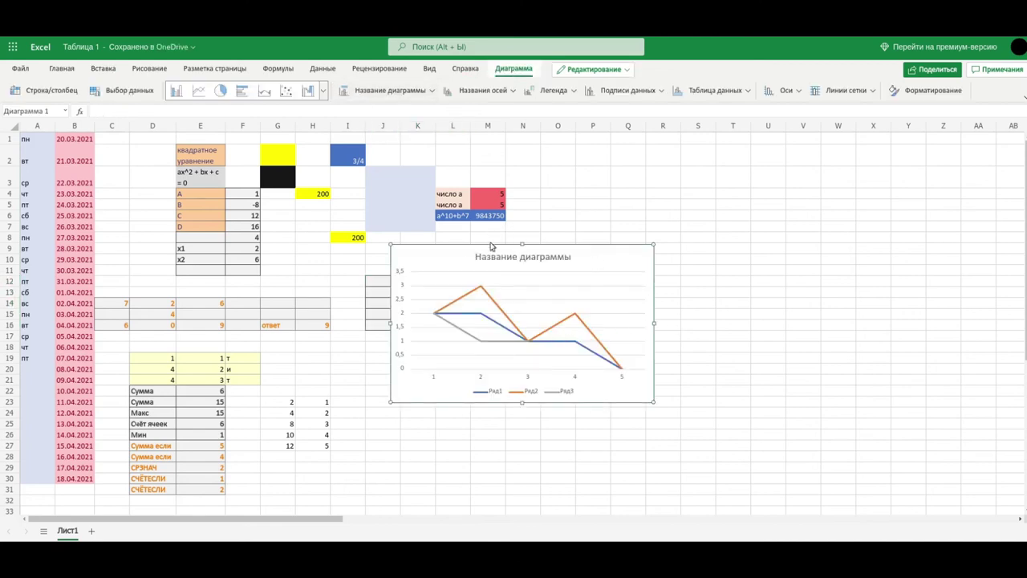
drag(491, 256, 606, 255)
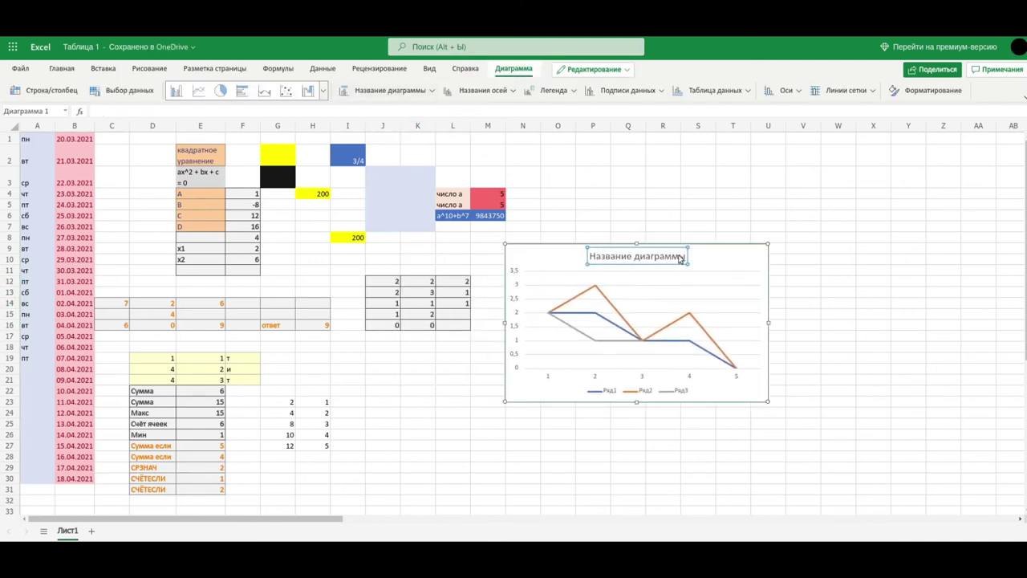
double_click(680, 257)
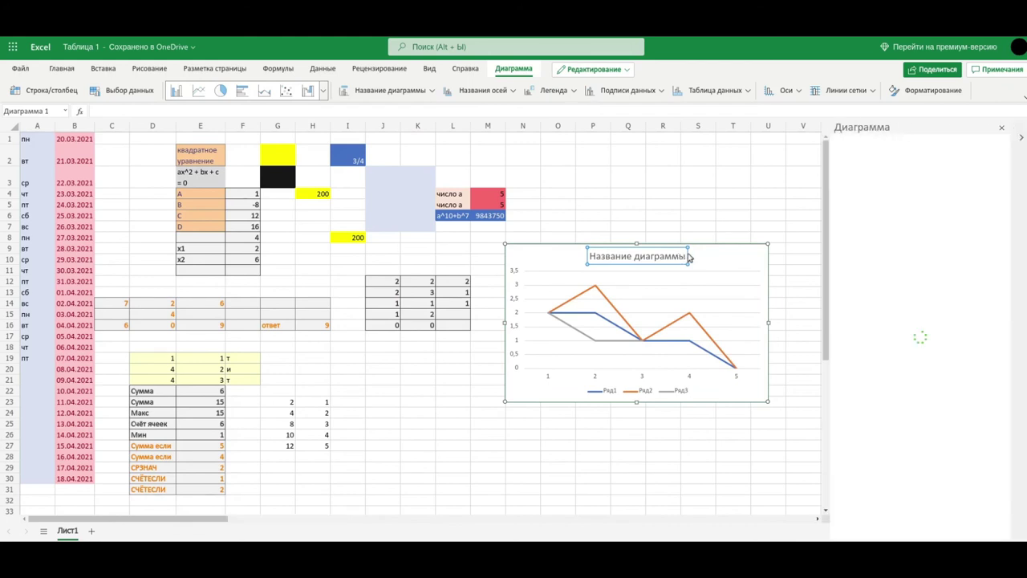
mouse_move(674, 258)
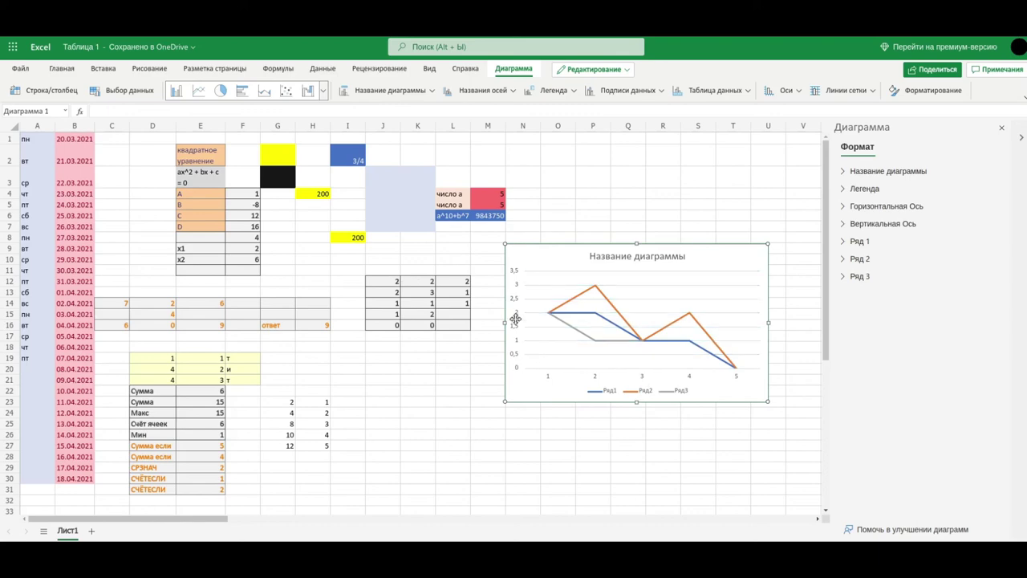
drag(611, 321, 613, 327)
double_click(627, 267)
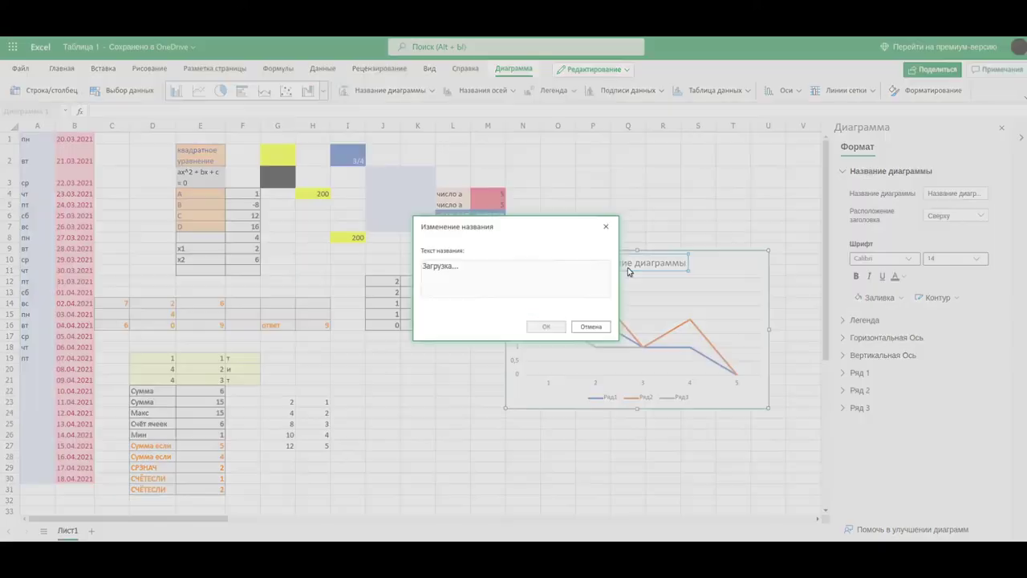
click(496, 269)
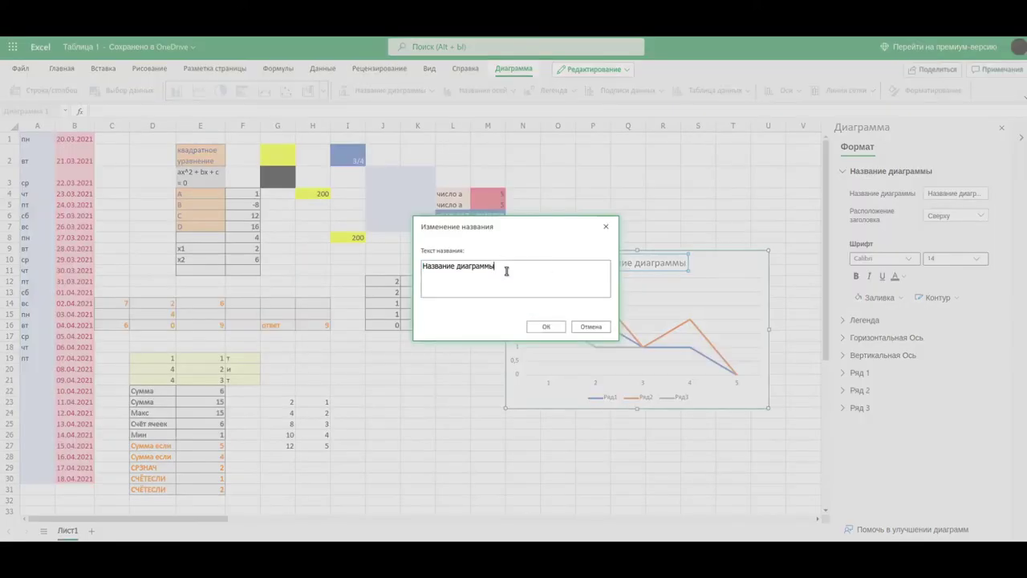
click(580, 326)
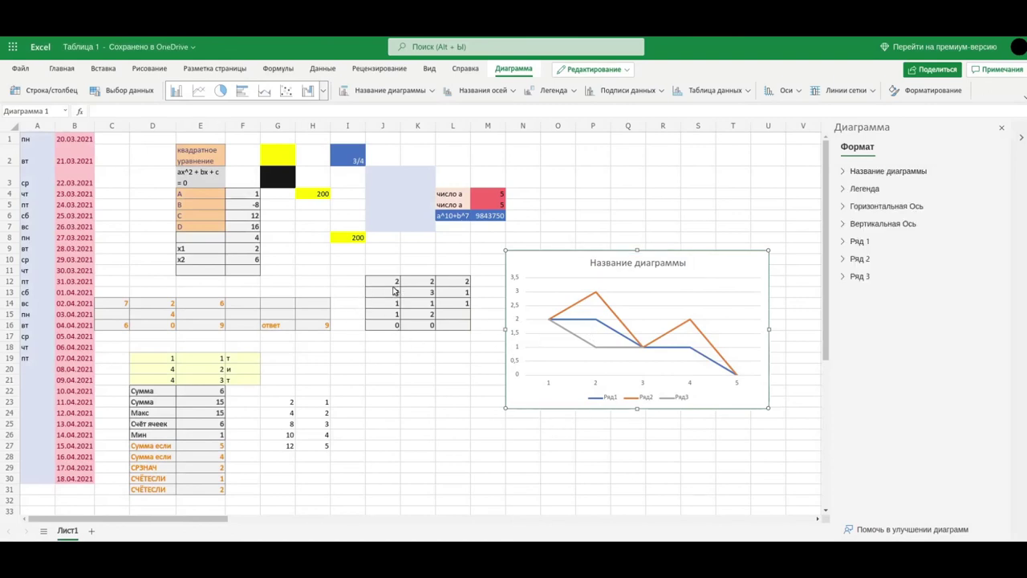
double_click(394, 291)
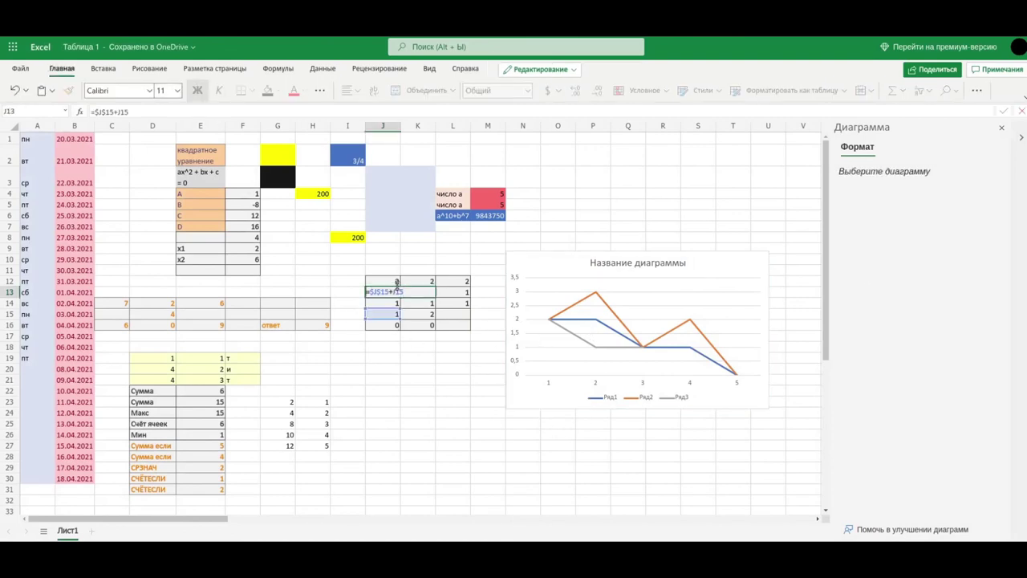
click(395, 282)
double_click(388, 281)
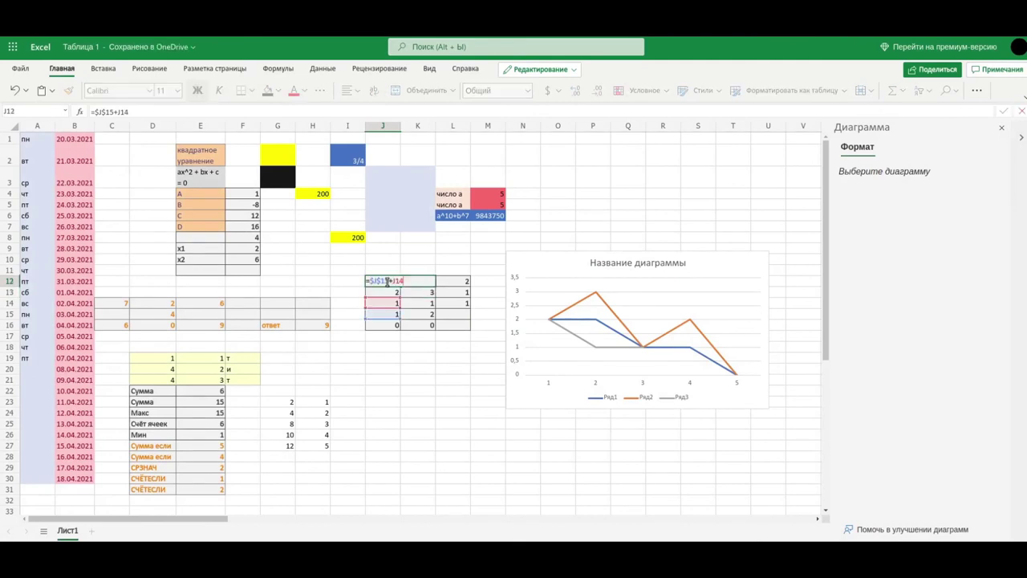
click(404, 271)
click(530, 337)
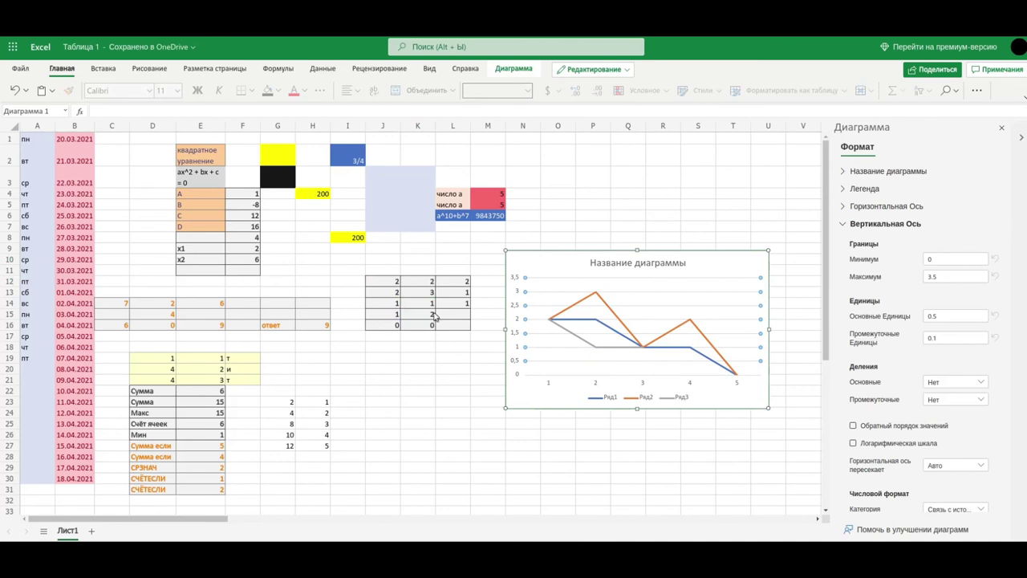
click(641, 344)
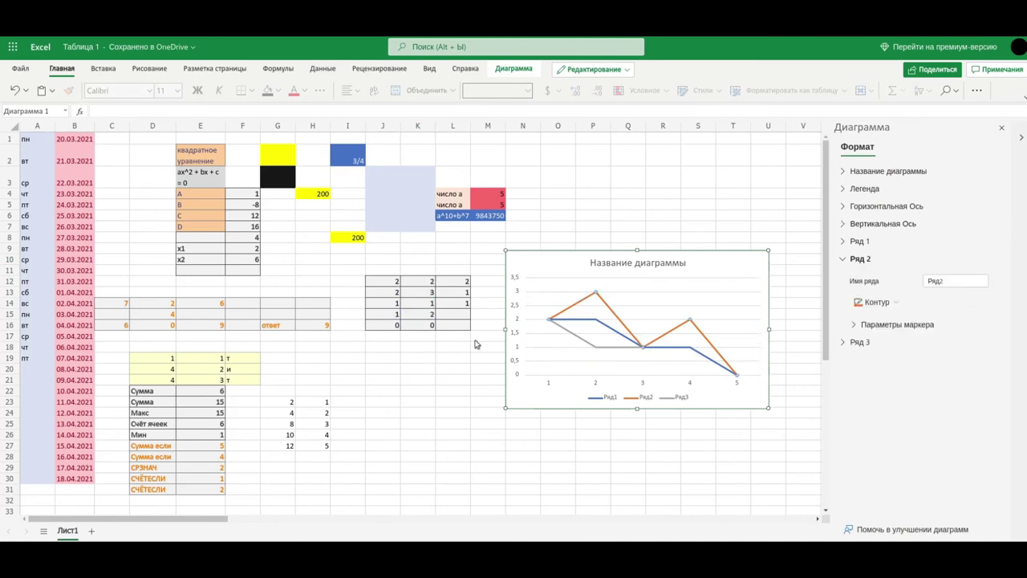
double_click(385, 314)
text(2)
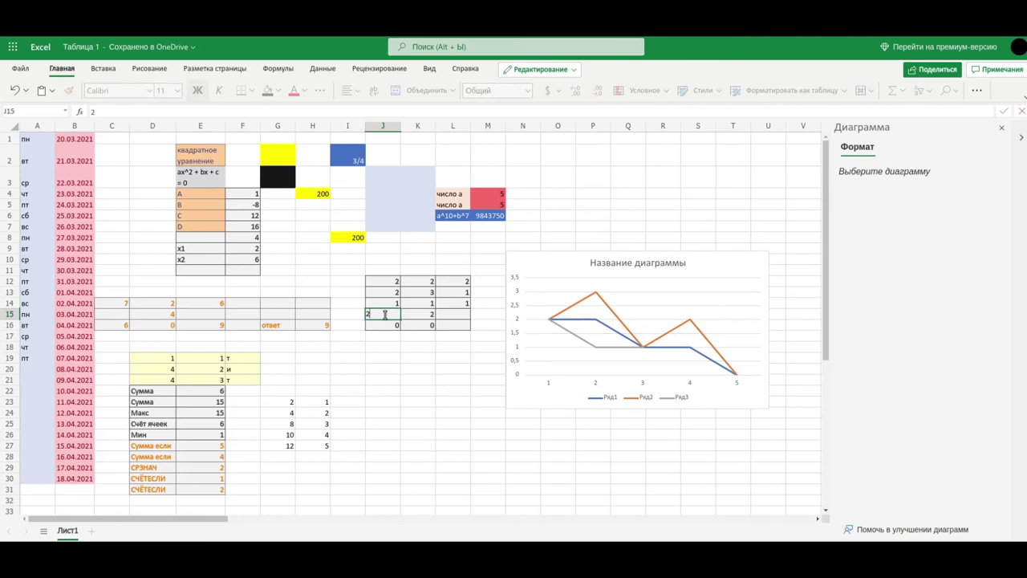
key(Return)
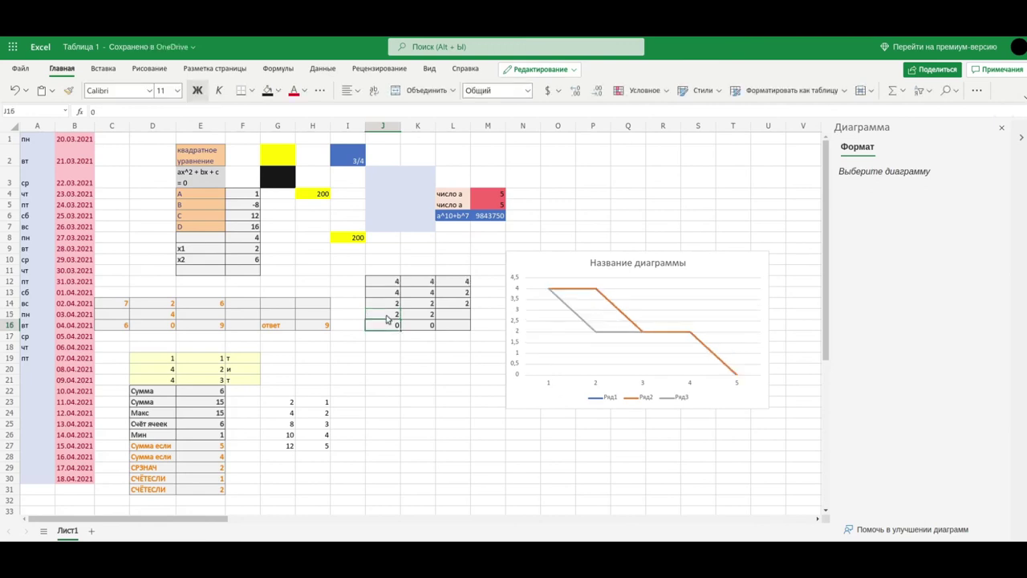
click(399, 315)
double_click(397, 313)
text(1)
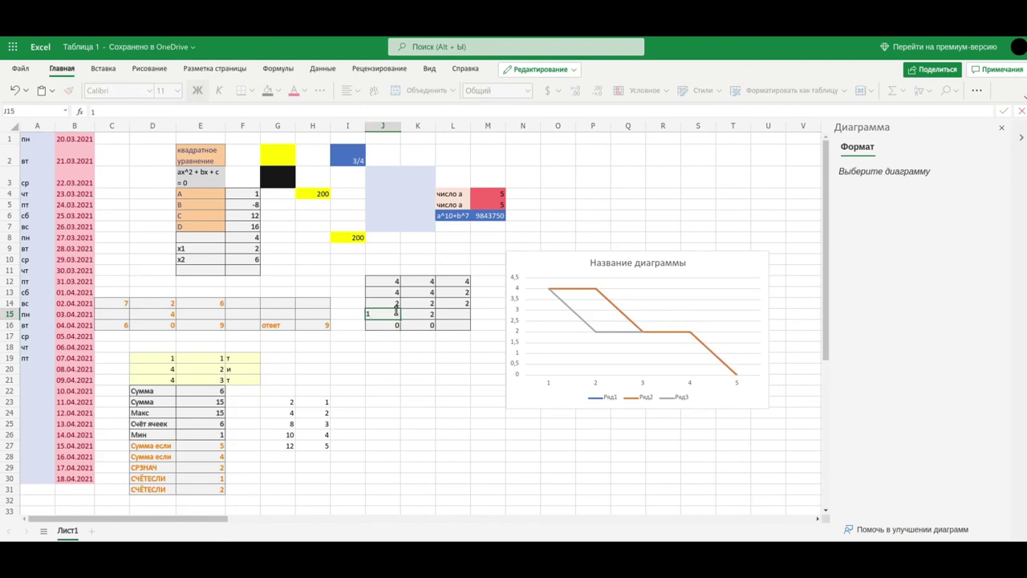
key(ctrl+z)
click(412, 369)
key(Delete)
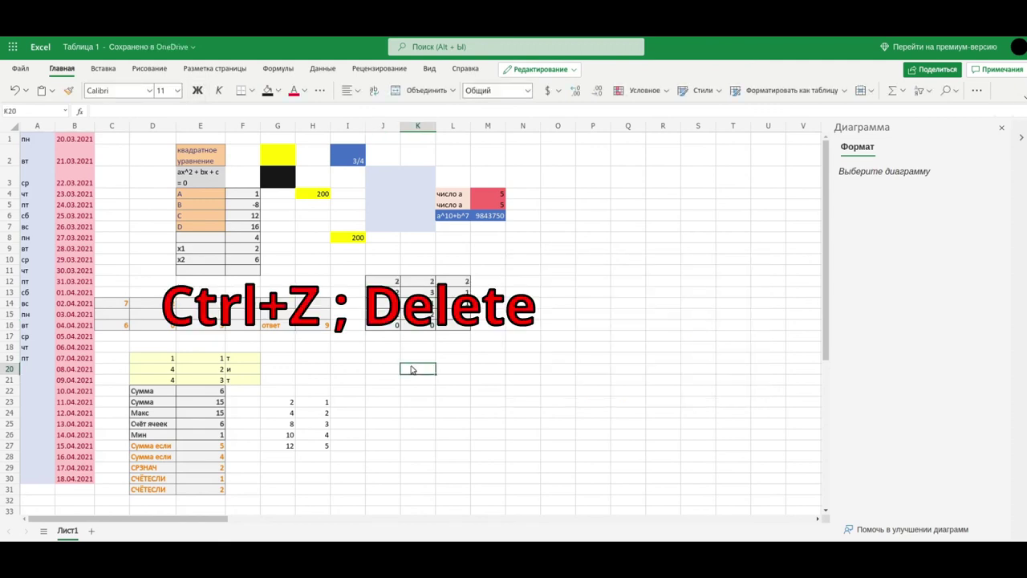
double_click(411, 369)
text(de)
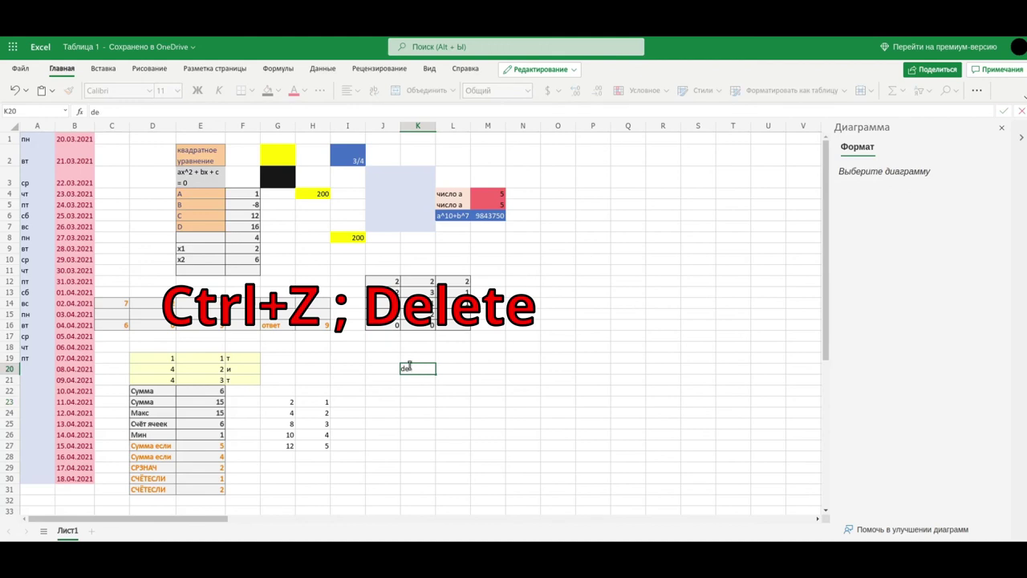
click(532, 341)
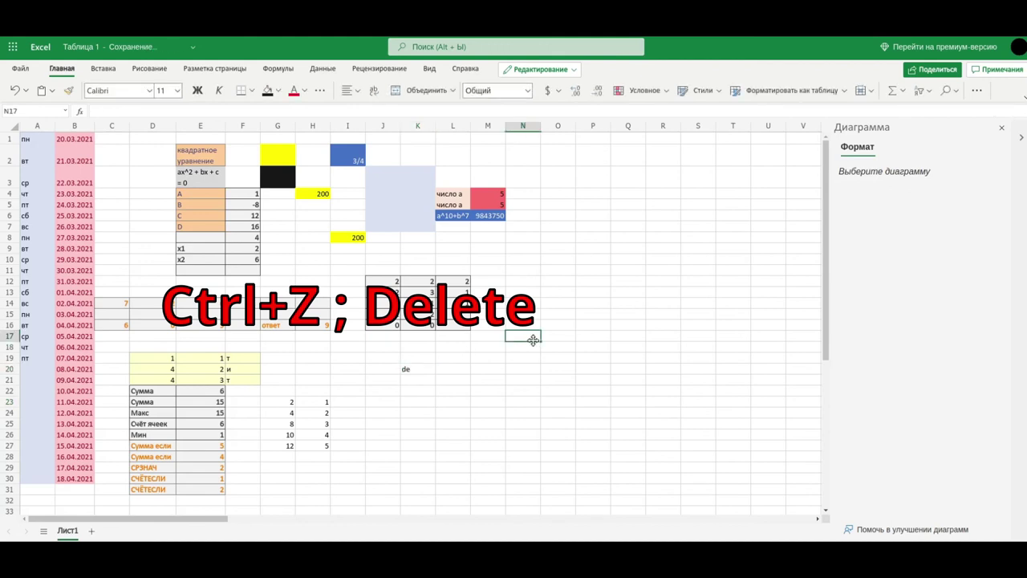
key(ctrl+z)
key(ctrl+z)
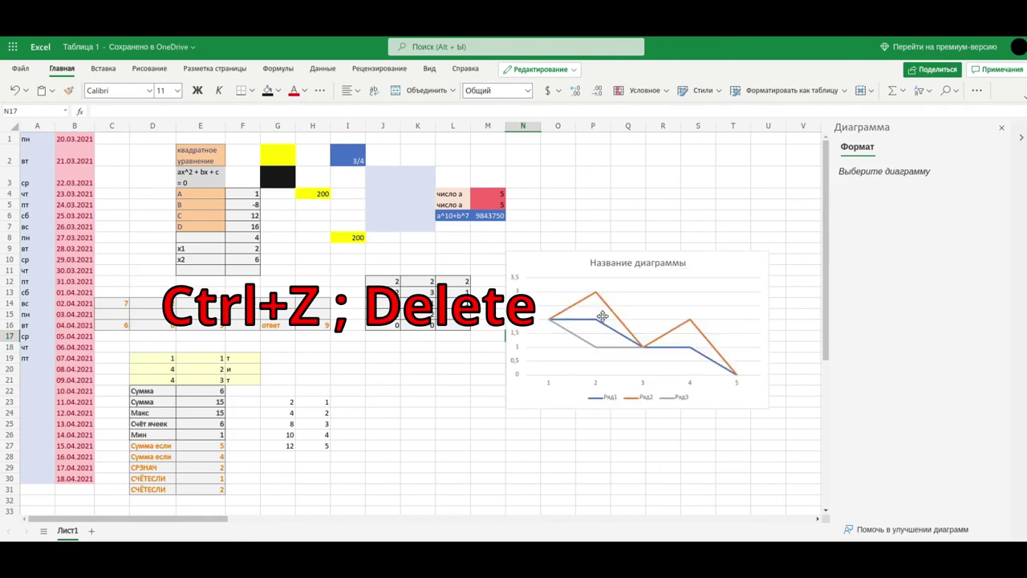
click(675, 312)
- Delete the line chart and dismiss the 'Нет действий для возврата' message
key(Delete)
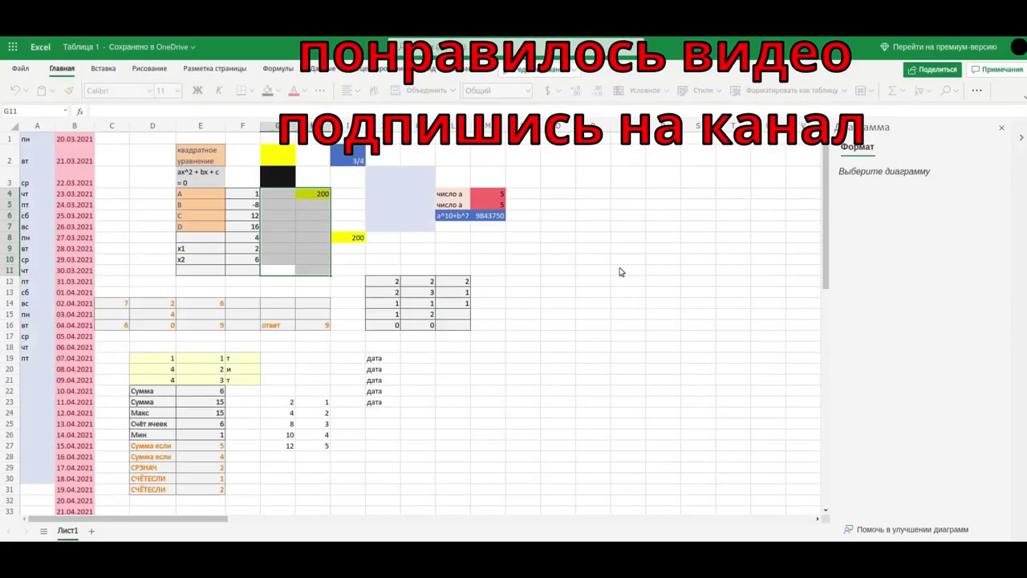
click(620, 272)
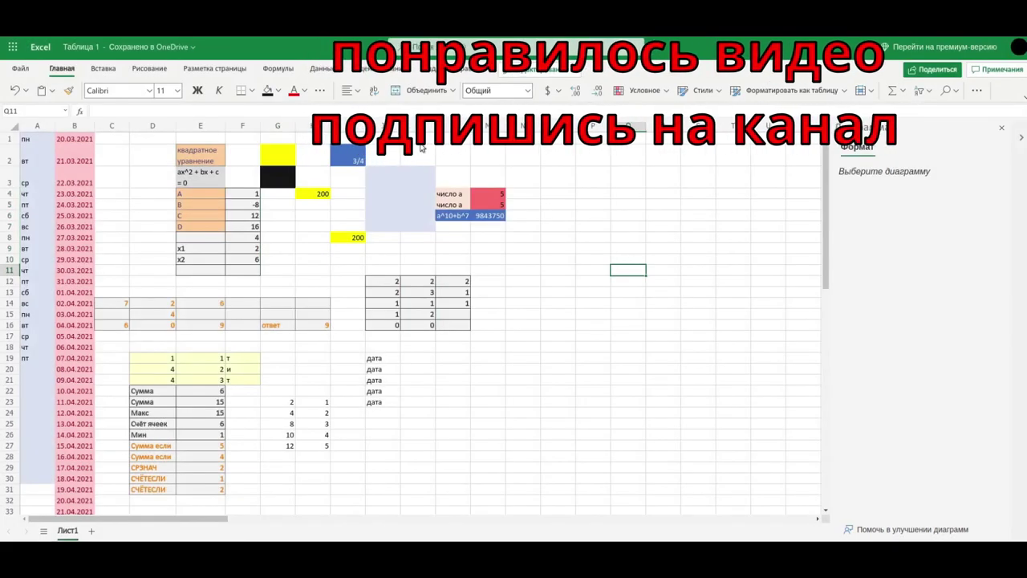